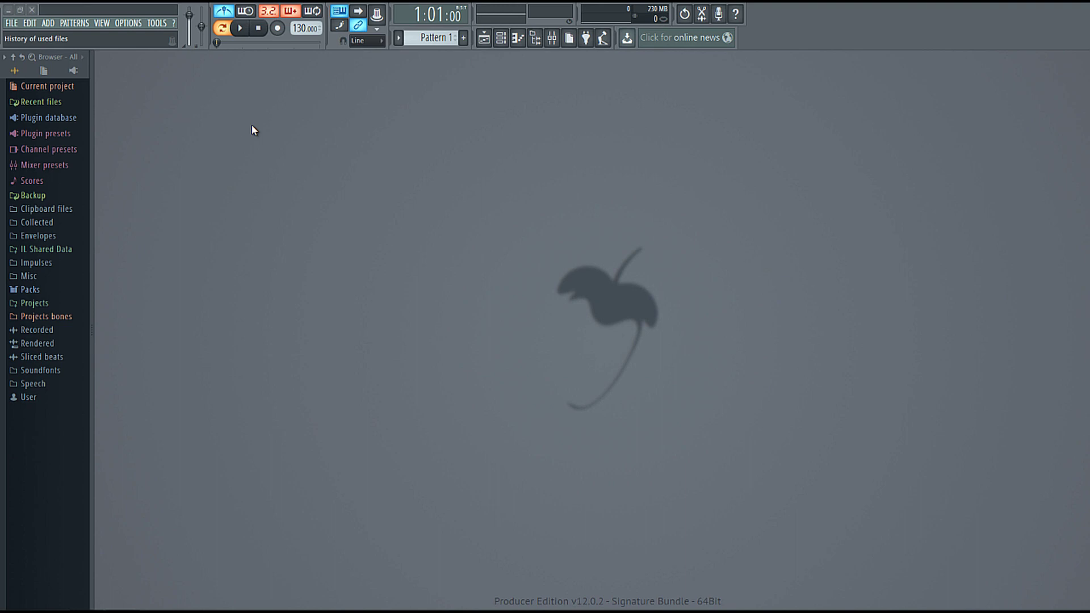
Browse the Minimal, Other, Performance and Utility templates and create a new project from the Minimal template "Empty"
left_click(12, 22)
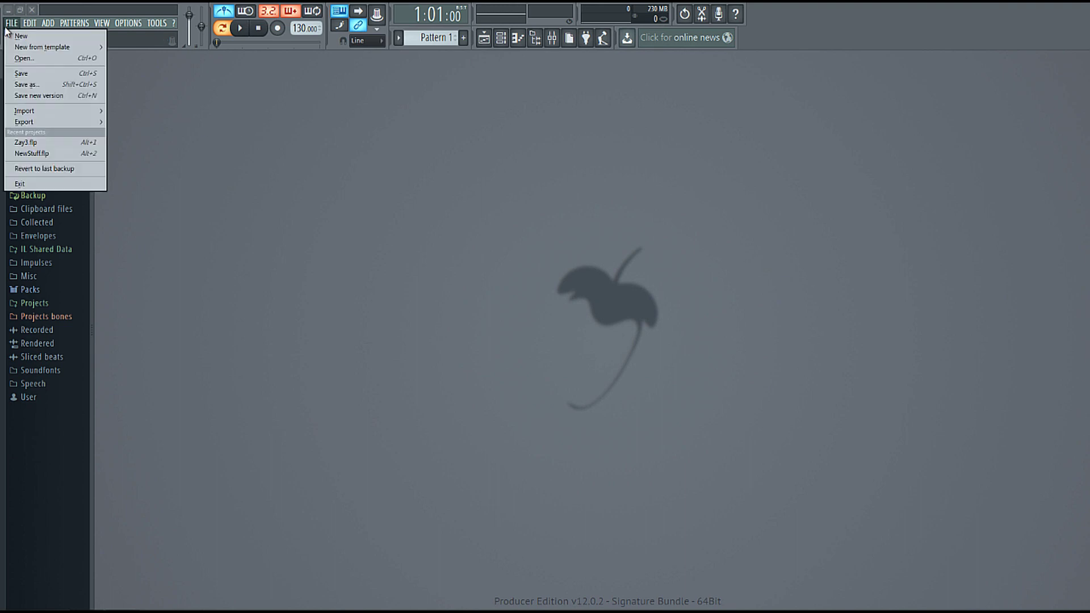
mouse_move(37, 48)
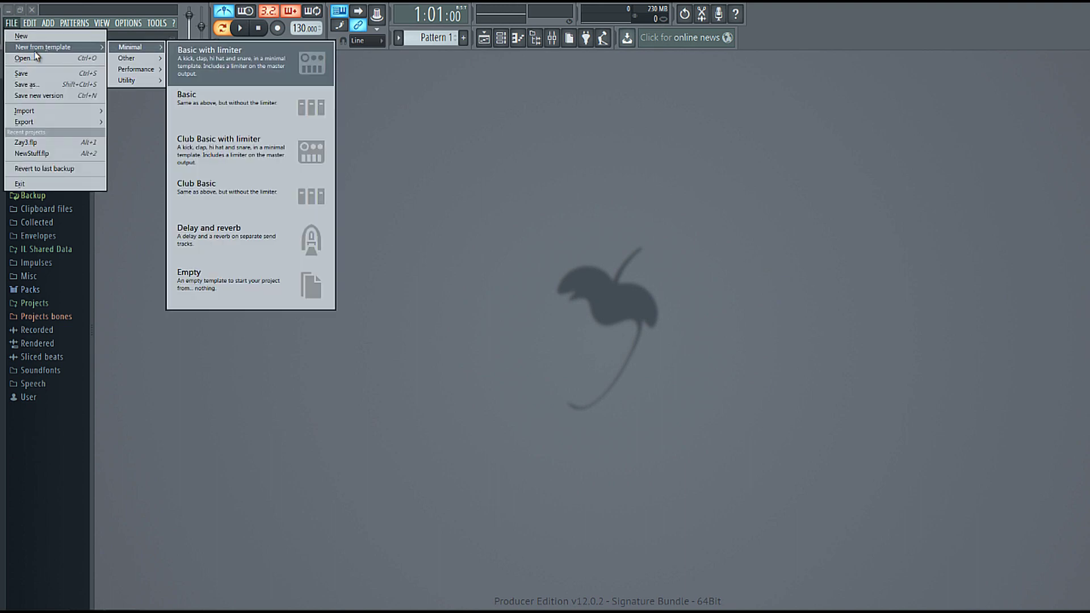
left_click(136, 57)
left_click(12, 22)
mouse_move(56, 47)
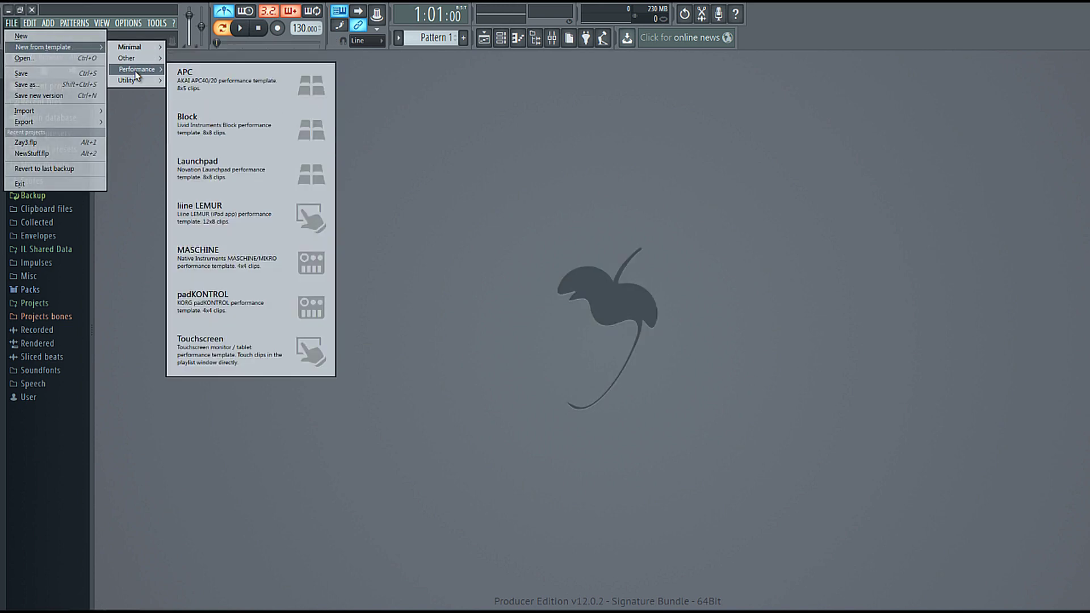
mouse_move(135, 82)
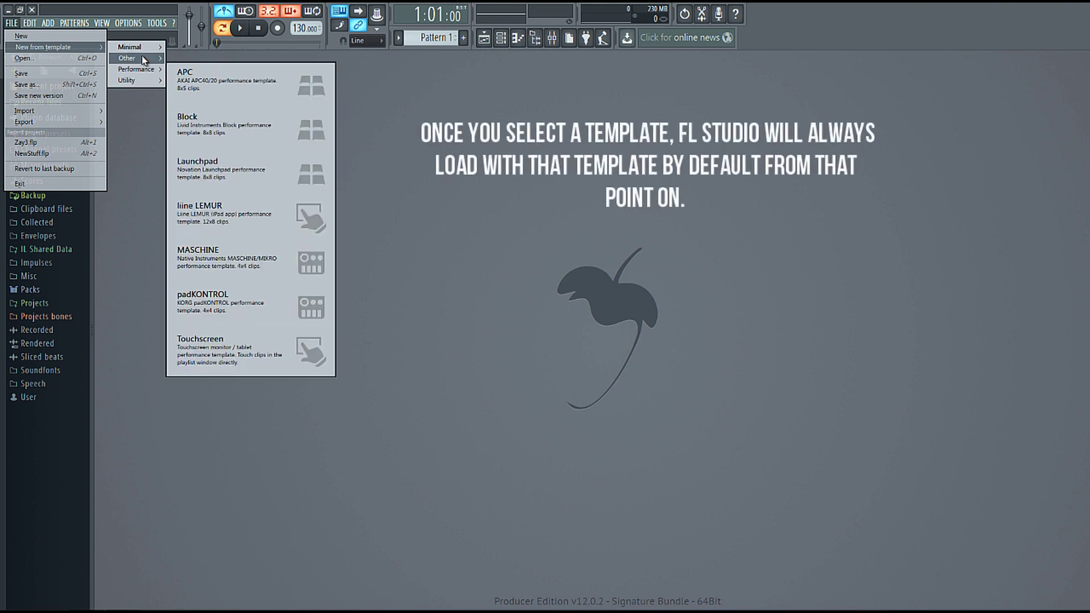
mouse_move(143, 53)
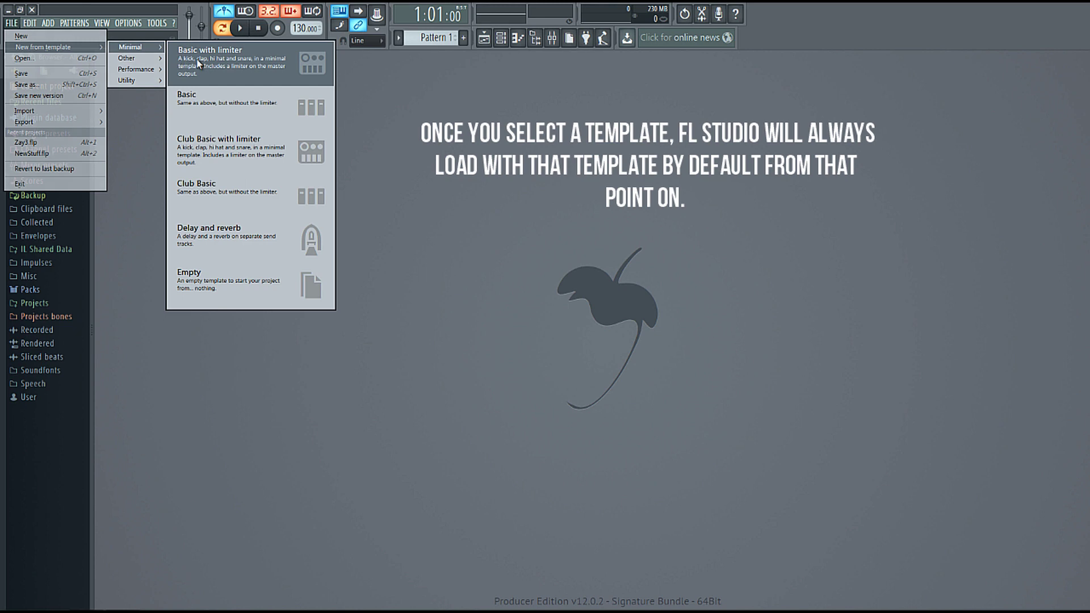
left_click(236, 283)
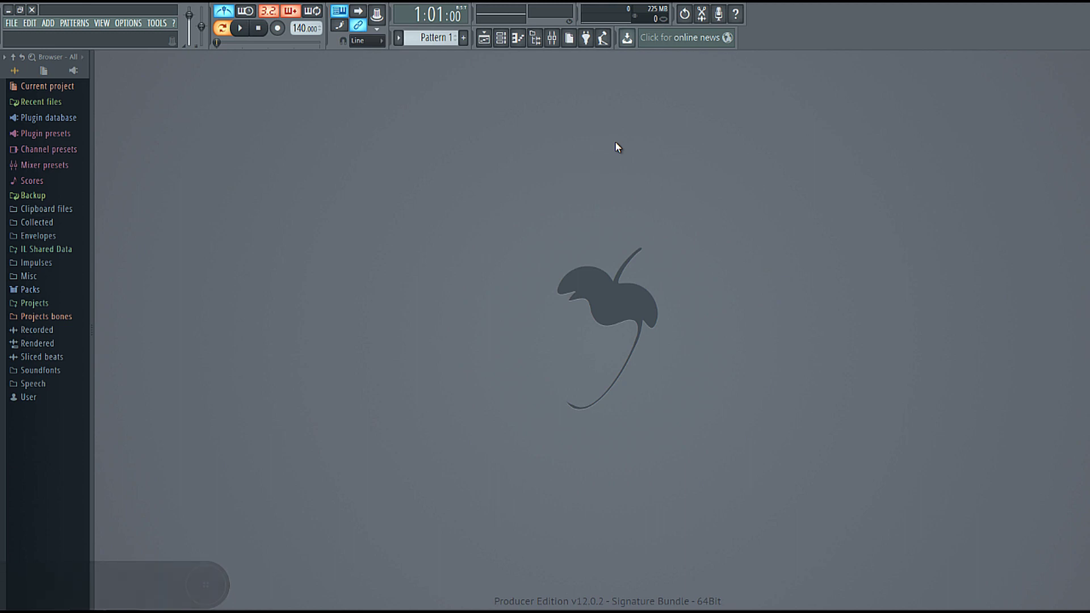
Load the Empty template again and show its channel rack
left_click(12, 24)
mouse_move(122, 41)
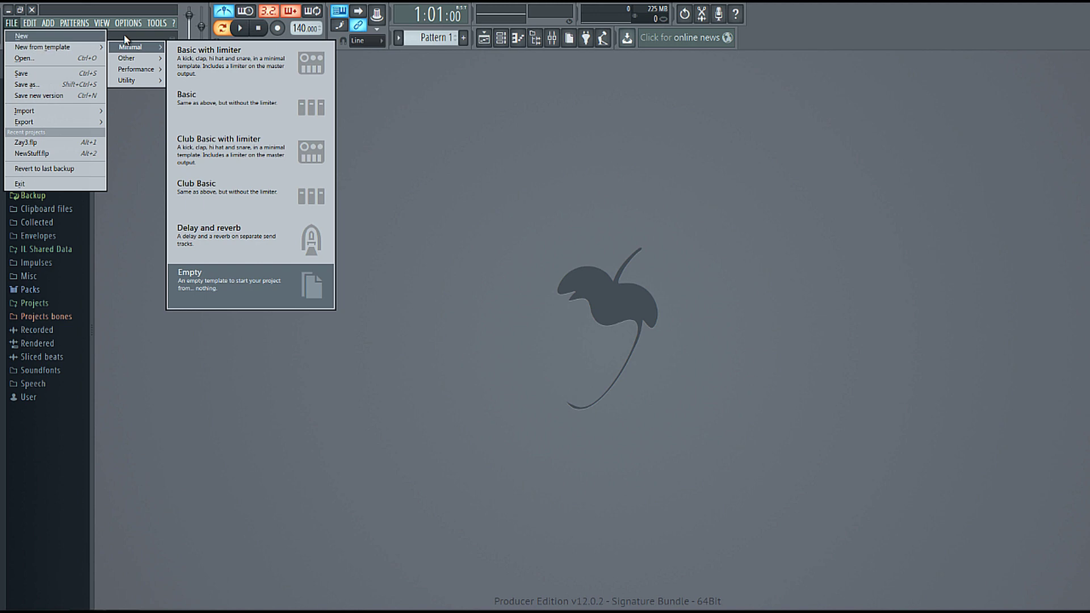
left_click(202, 296)
left_click(501, 37)
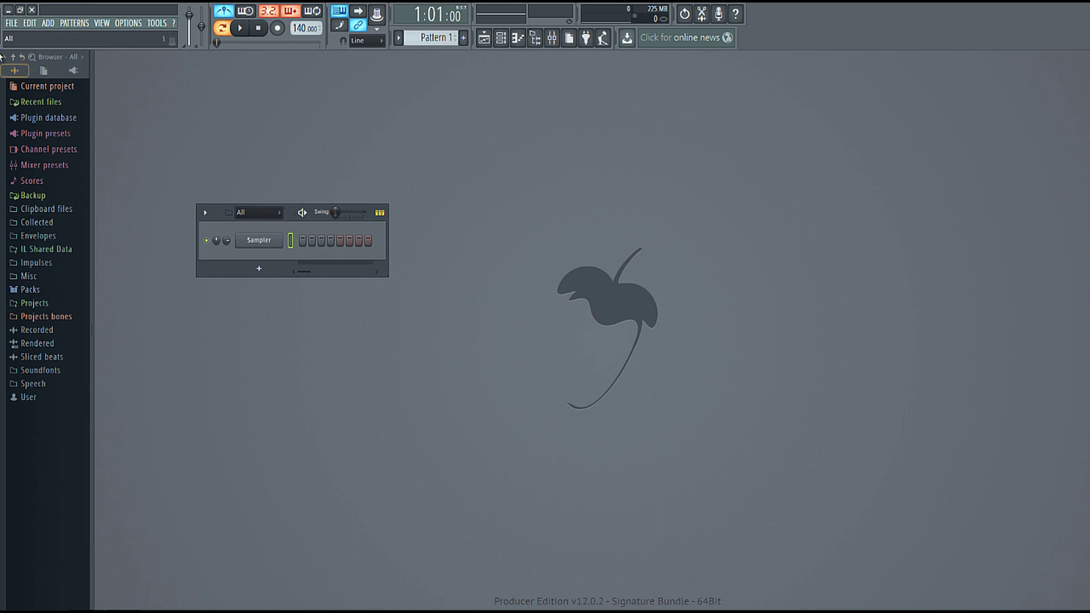
Create a new project from the Minimal template "Basic with limiter"
left_click(12, 23)
mouse_move(34, 47)
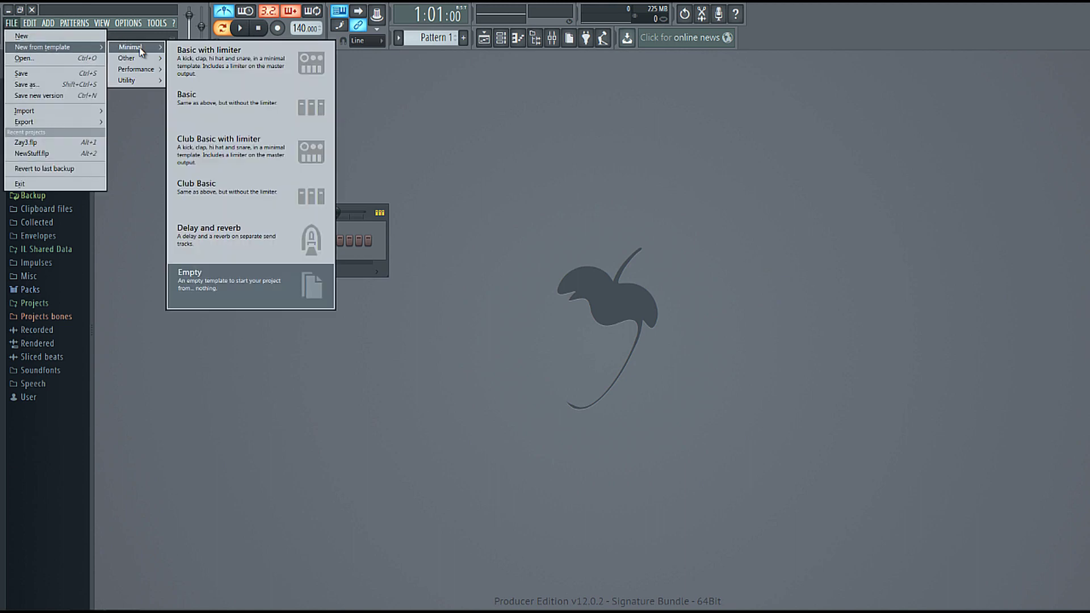
left_click(216, 64)
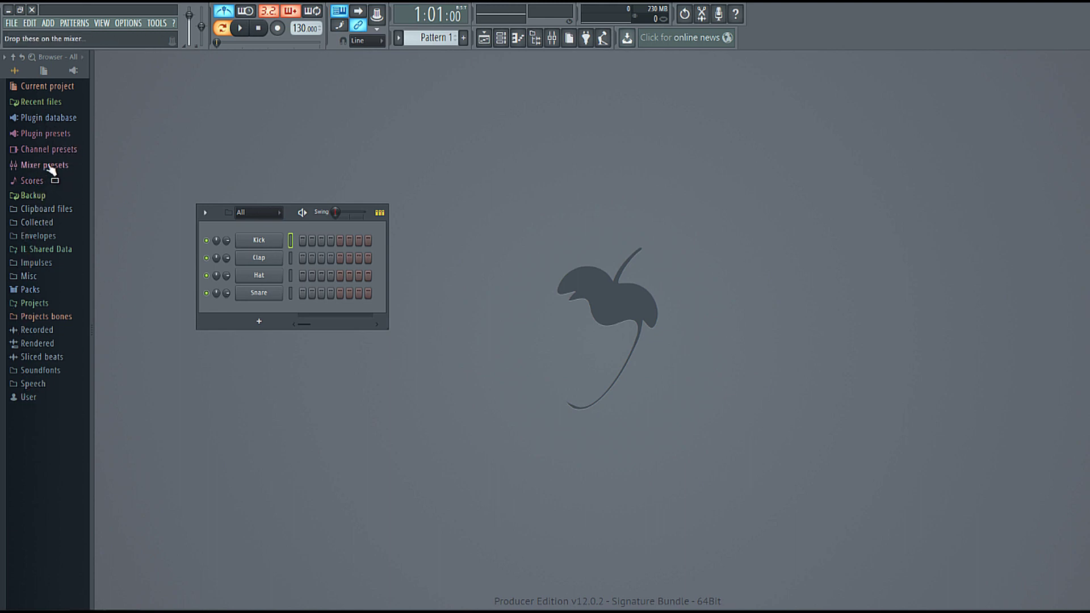
Open the file settings to examine the backup, plugin and browser search folder options, and close them
left_click(128, 23)
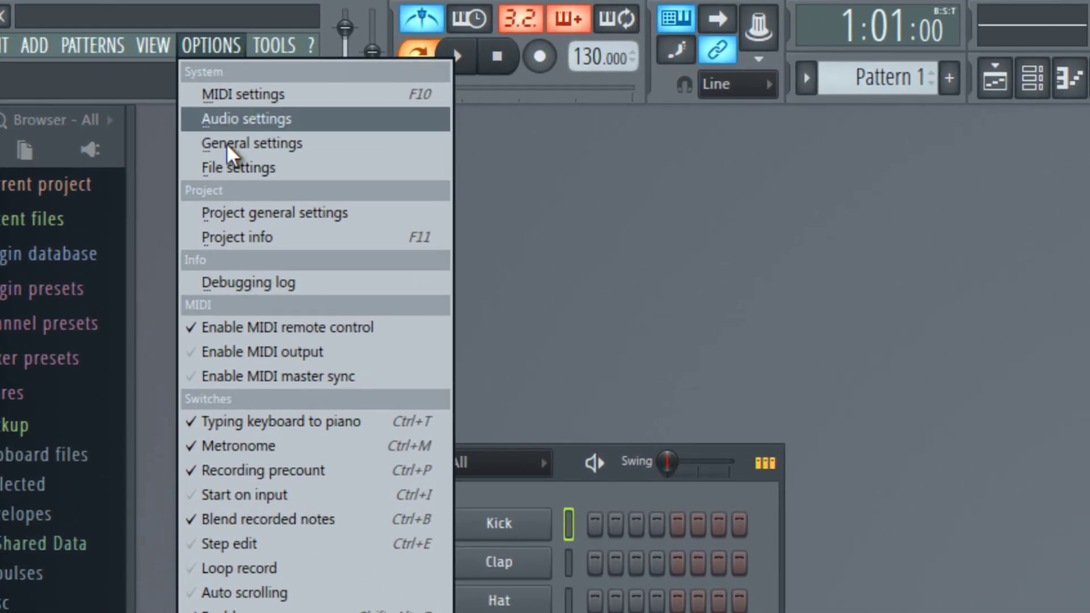
left_click(136, 79)
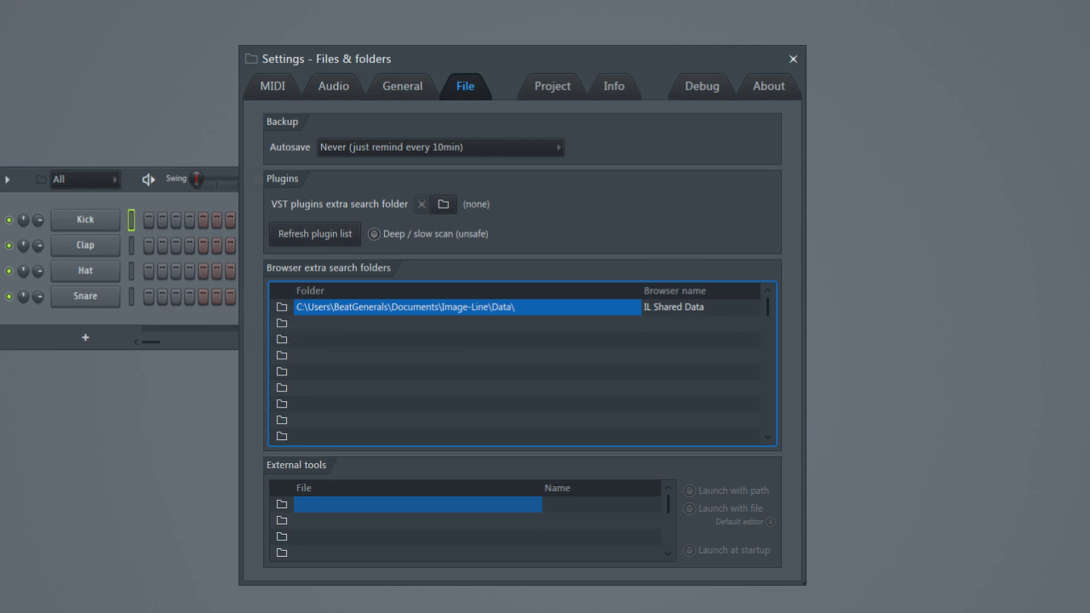
left_click(793, 58)
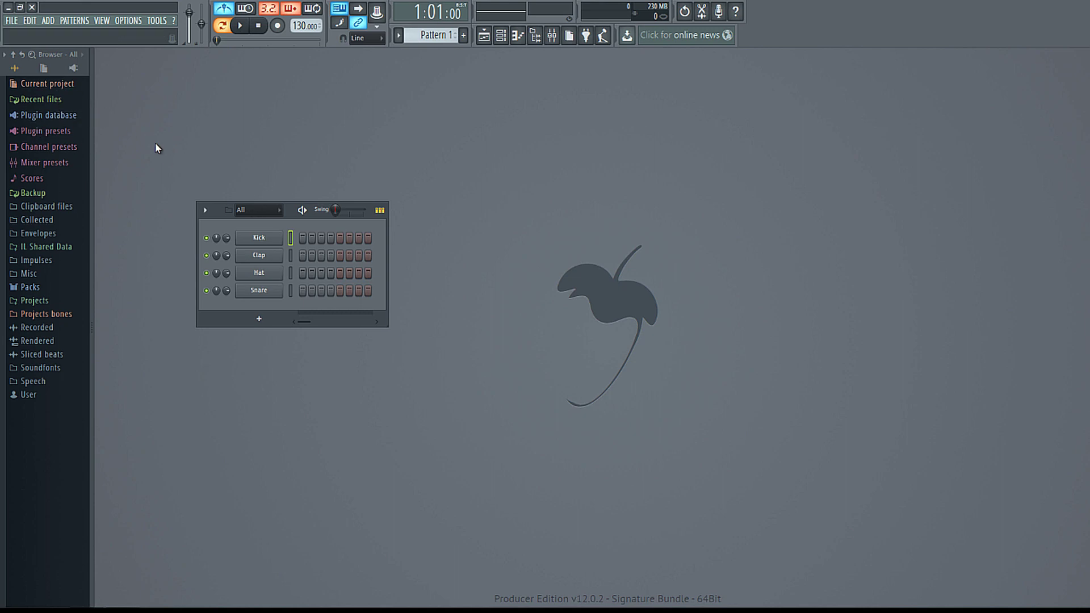
Add the 707 Crash sample from Packs > Drums > Cymbals as a new channel below the Snare
left_click(50, 287)
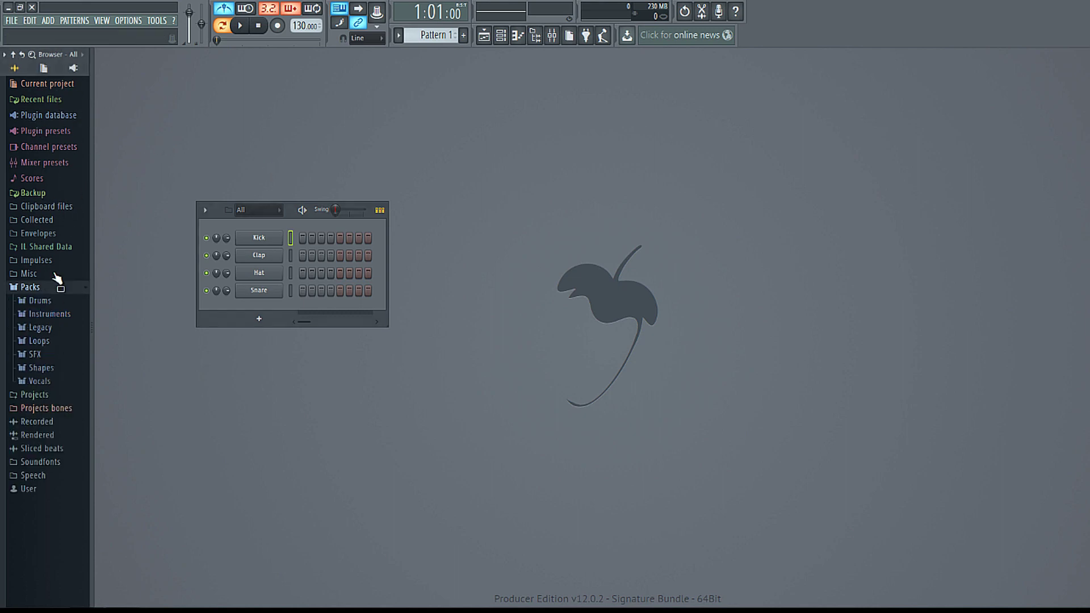
left_click(54, 301)
left_click(62, 314)
left_click_drag(65, 332, 261, 305)
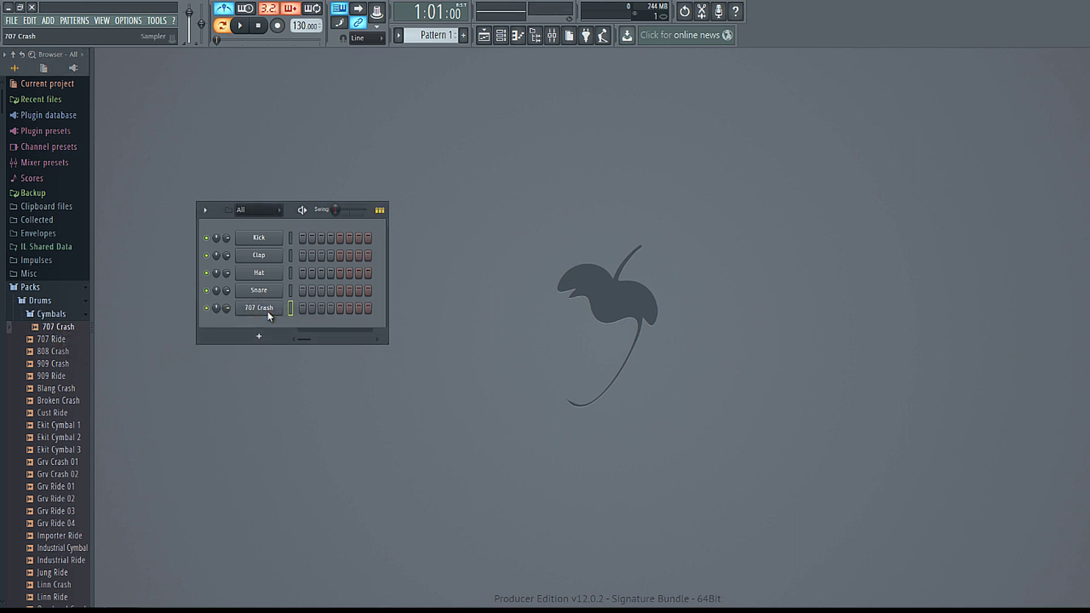
Delete the 707 Crash channel from the channel rack and confirm the deletion
right_click(273, 310)
left_click(329, 399)
left_click(624, 337)
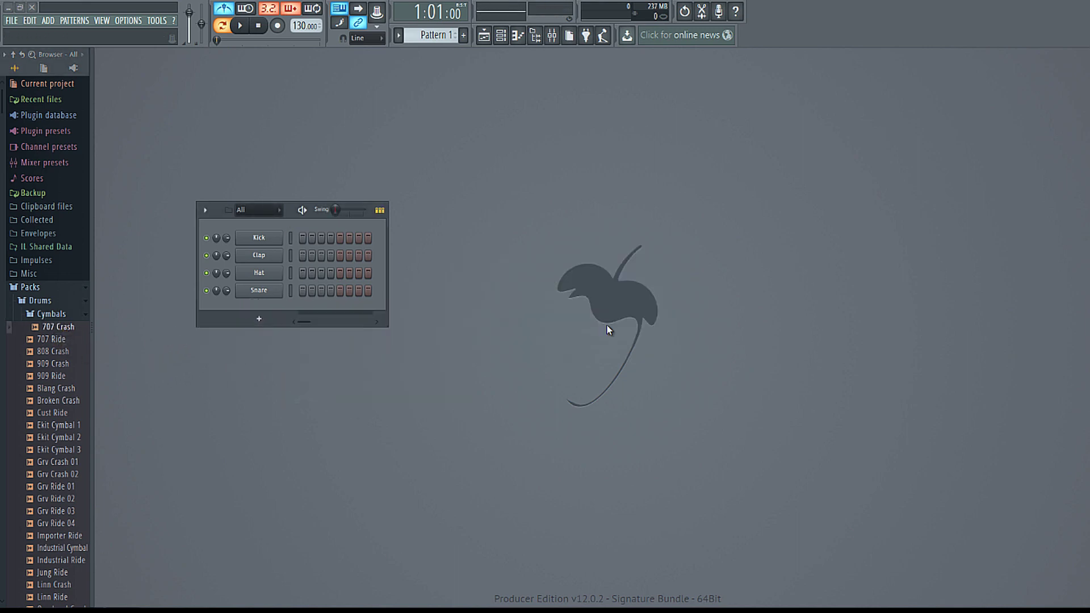
Widen the browser slightly and enlarge the channel rack to show 16 steps per channel
left_click_drag(89, 56, 91, 56)
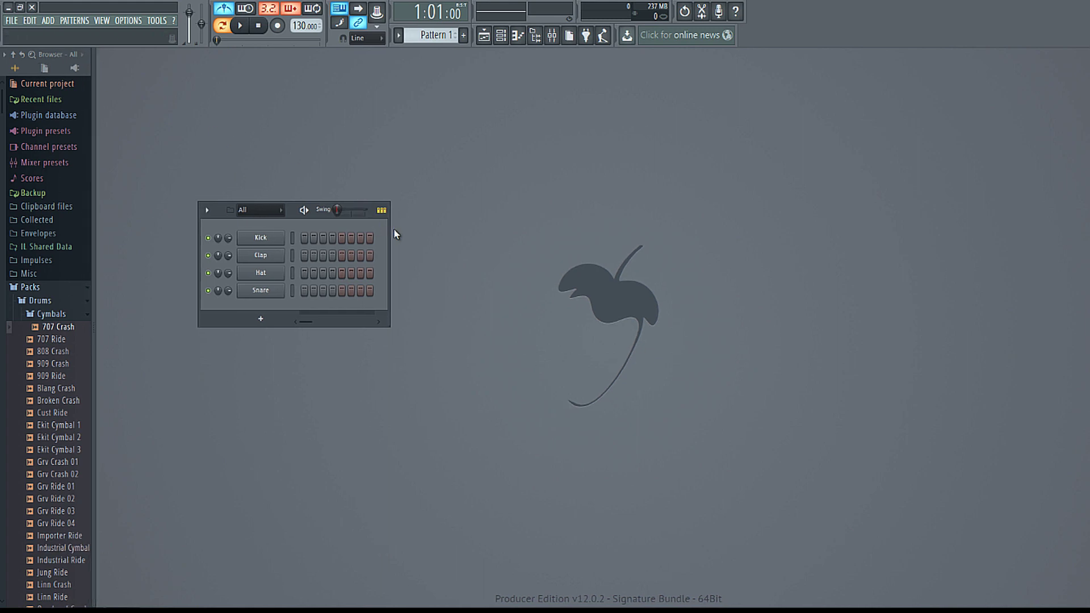
left_click_drag(392, 229, 454, 270)
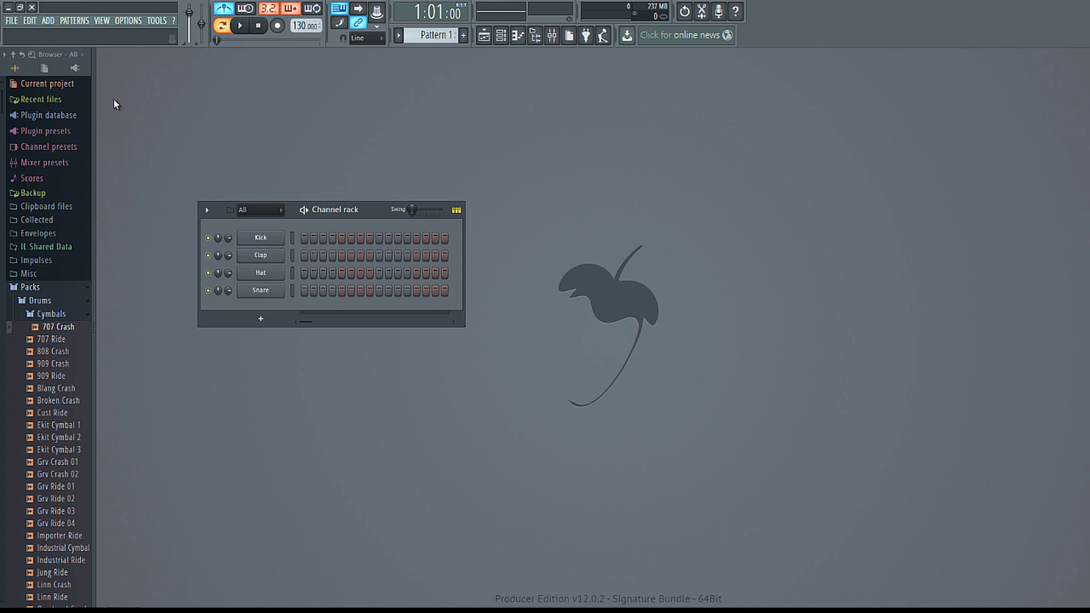
Program Kick hits on steps 1 and 9 and Clap hits on steps 5 and 13, and play the pattern
left_click(305, 238)
left_click(343, 255)
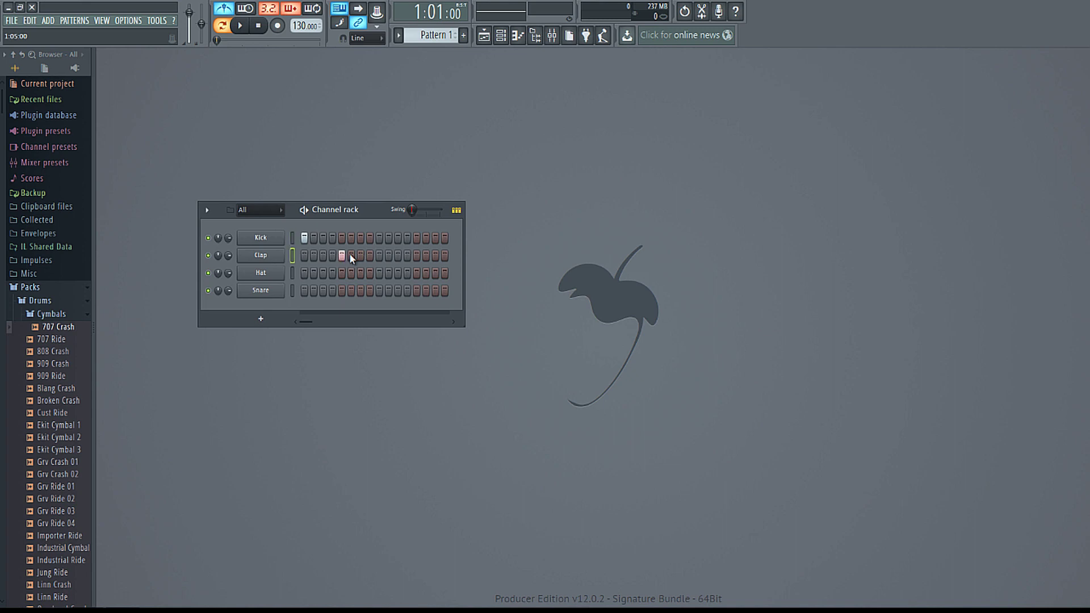
left_click(379, 239)
left_click(417, 255)
left_click(241, 26)
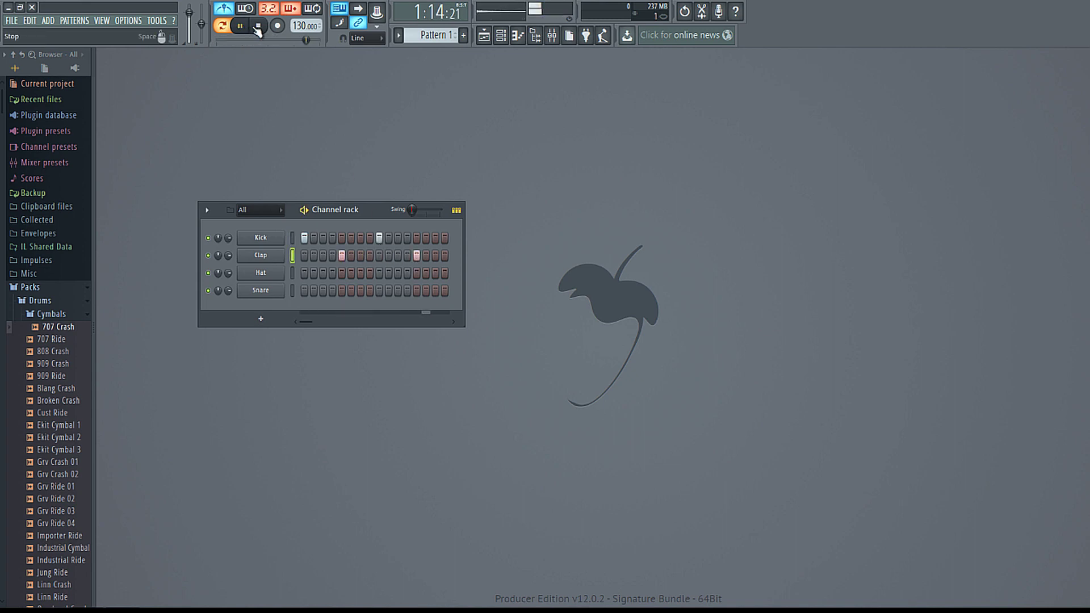
left_click(258, 27)
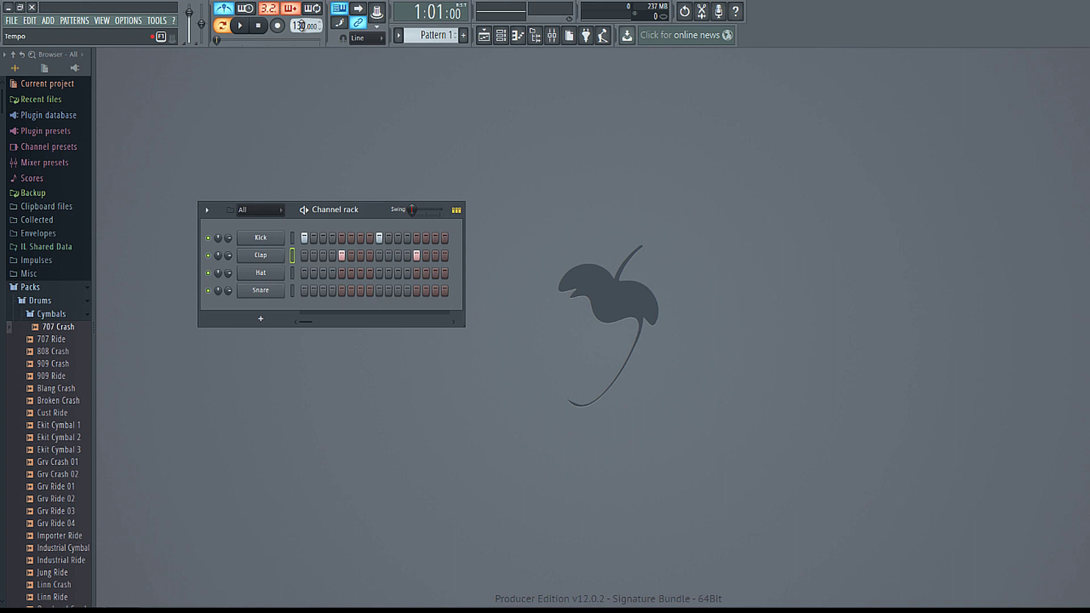
Lower the tempo to 40 BPM, audition the pattern at changing tempos, and leave it at 71 BPM
left_click_drag(301, 26, 301, 74)
left_click(241, 26)
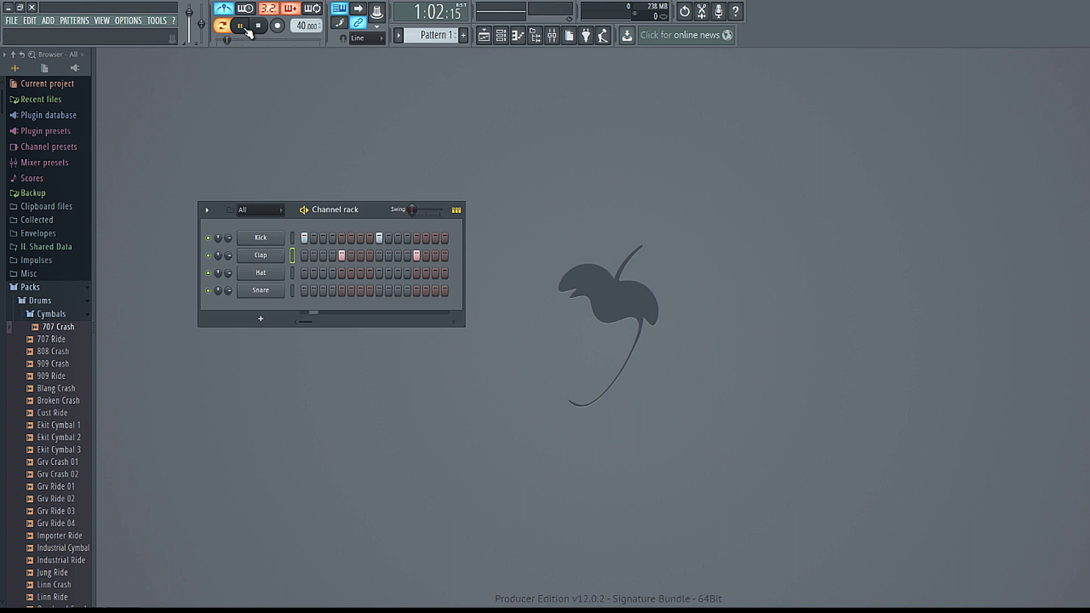
left_click_drag(301, 25, 341, 552)
left_click(247, 28)
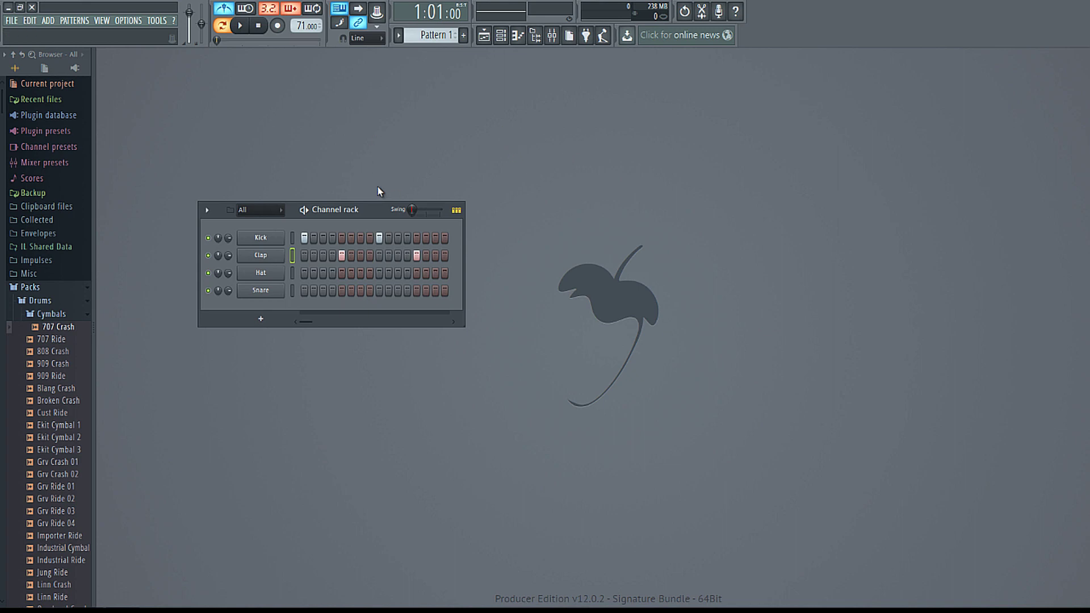
Program Hat hits on steps 3, 7, 11 and 15
left_click(361, 275)
left_click(398, 273)
Raise the tempo to 78 BPM and play the pattern briefly
scroll(307, 26, "up", 4)
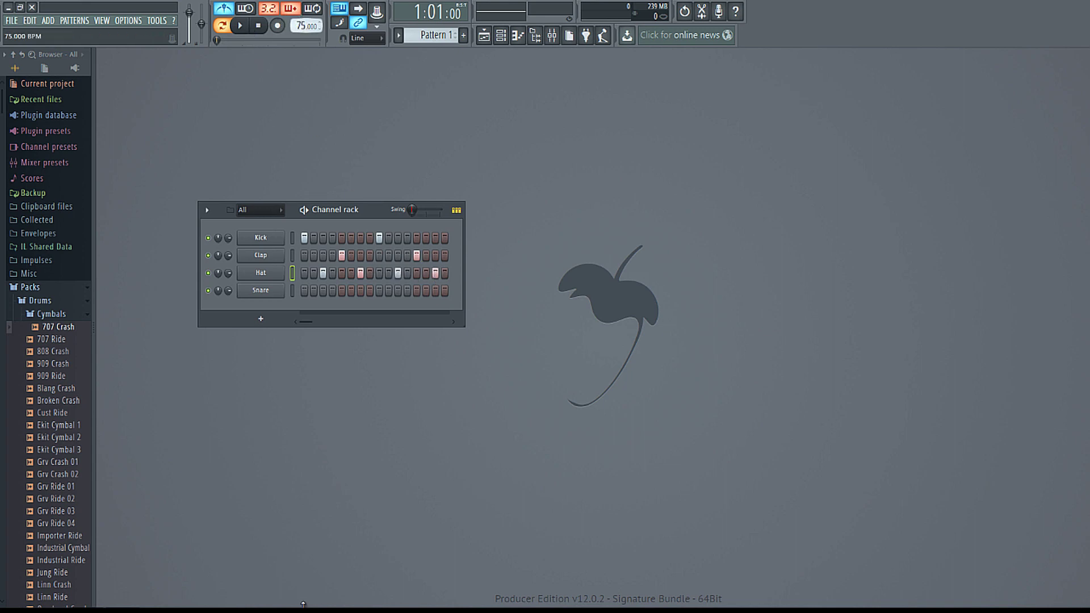
scroll(307, 26, "up", 3)
left_click(240, 27)
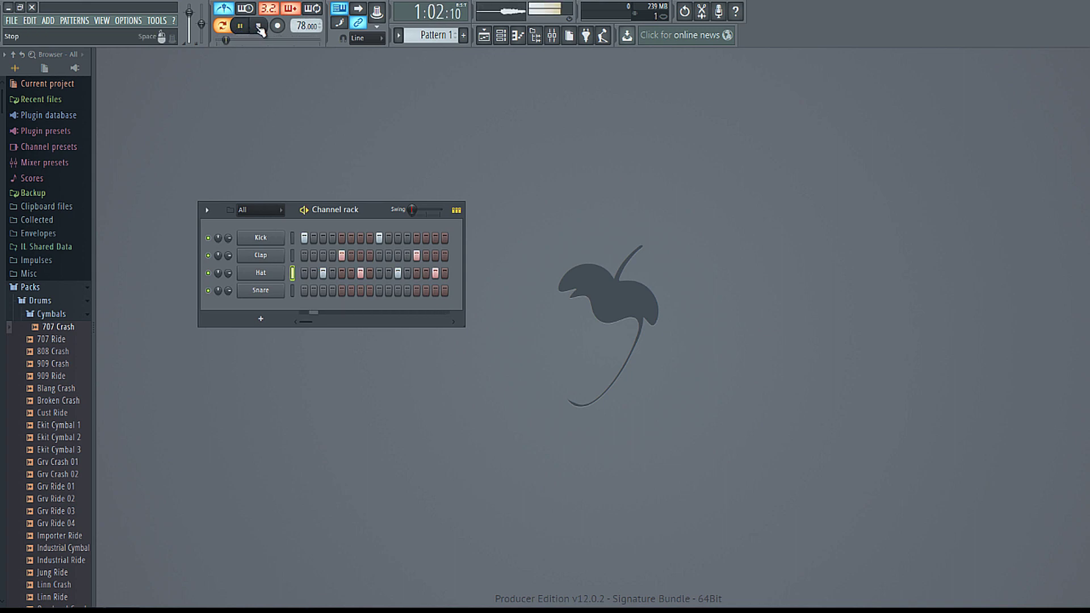
left_click(259, 27)
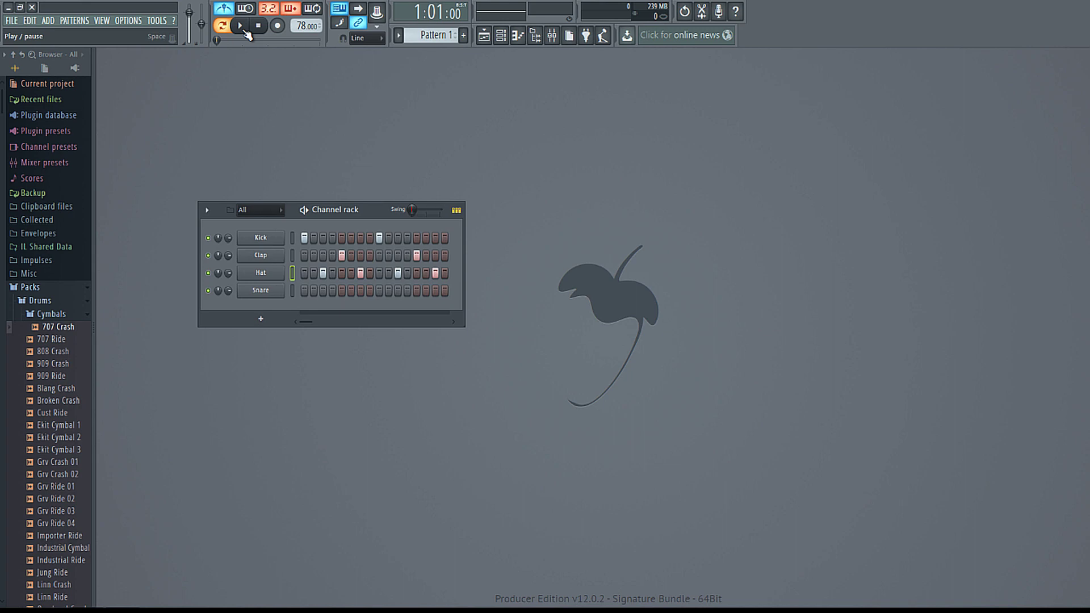
Add Snare hits on steps 8 and 10 and move the second Kick hit to step 11
left_click(369, 291)
left_click(390, 294)
left_click(379, 238)
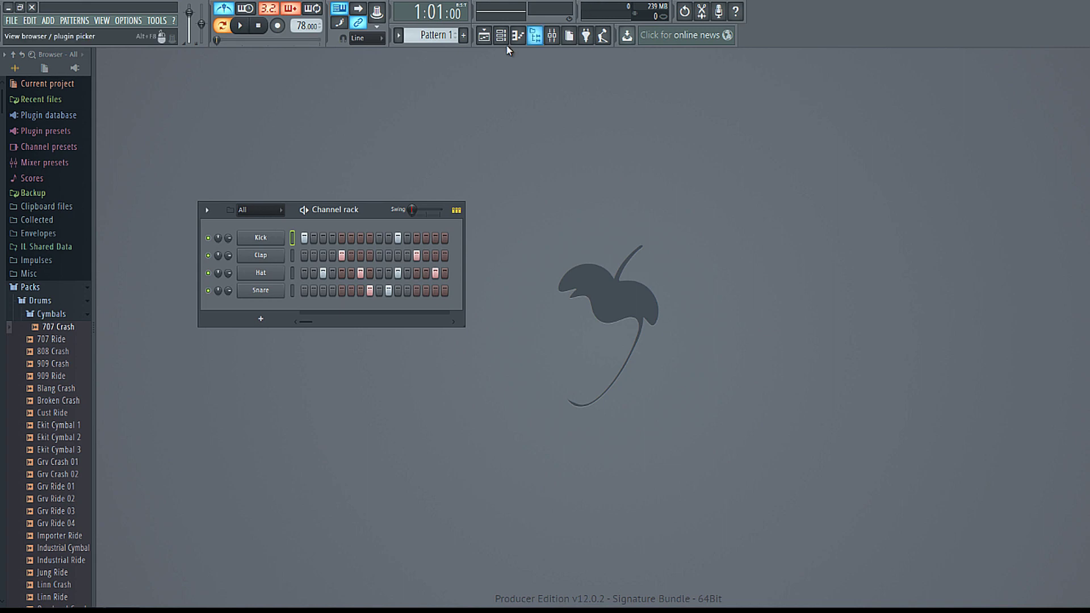
Open the playlist and place four Pattern 1 clips back to back on Track 1, filling bars 1 to 4
left_click(483, 36)
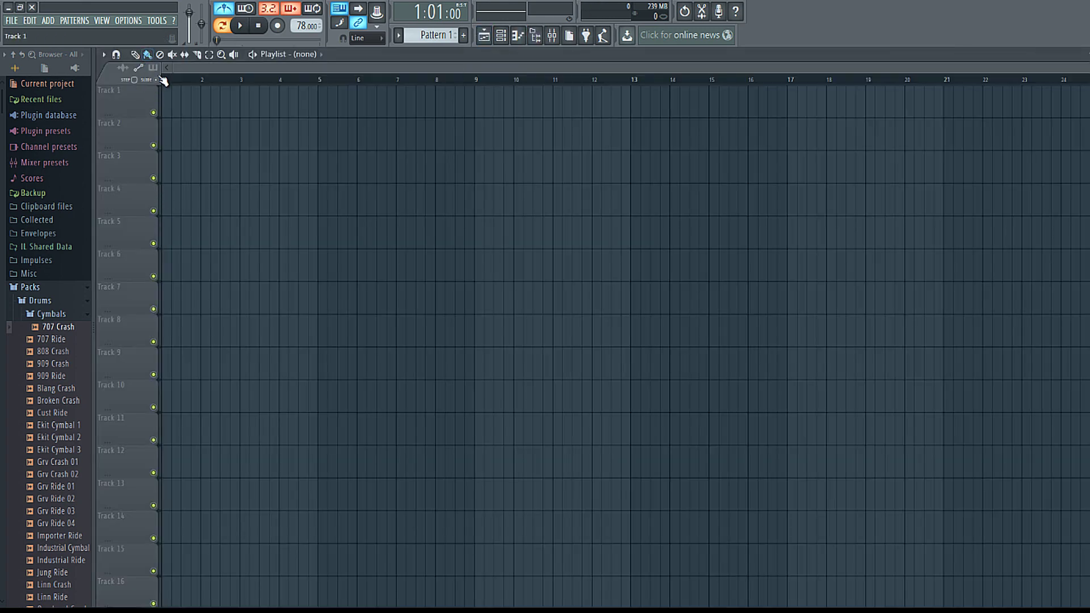
left_click(166, 112)
left_click(214, 107)
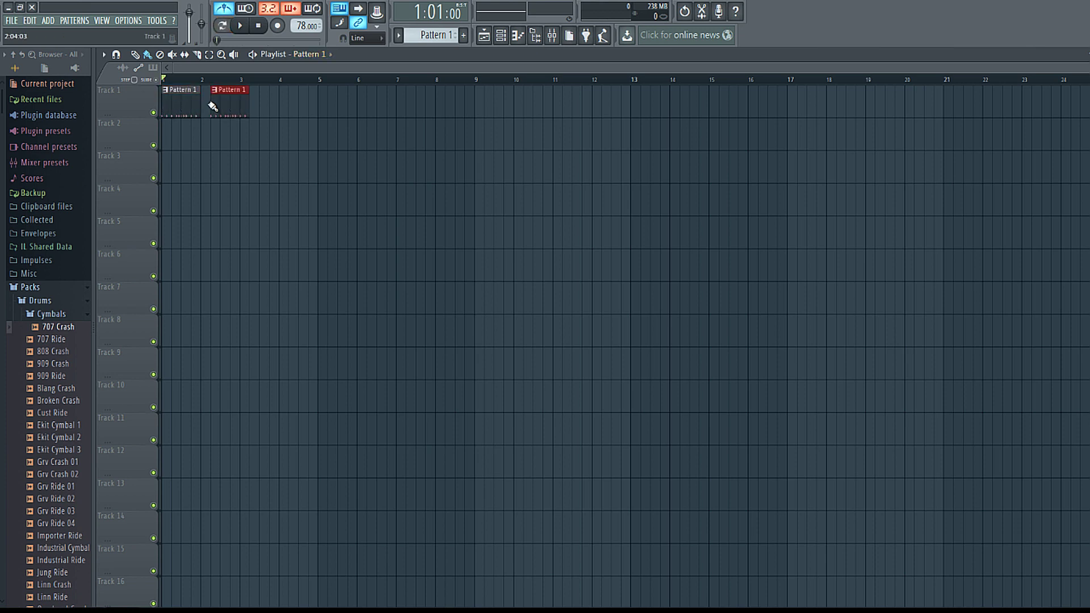
left_click(250, 103)
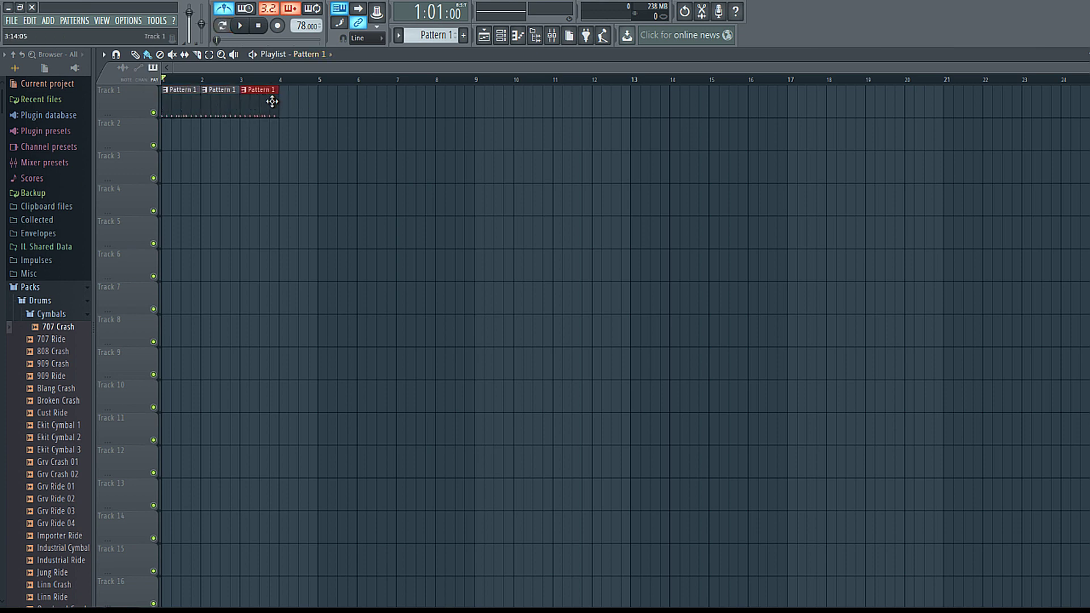
left_click(285, 103)
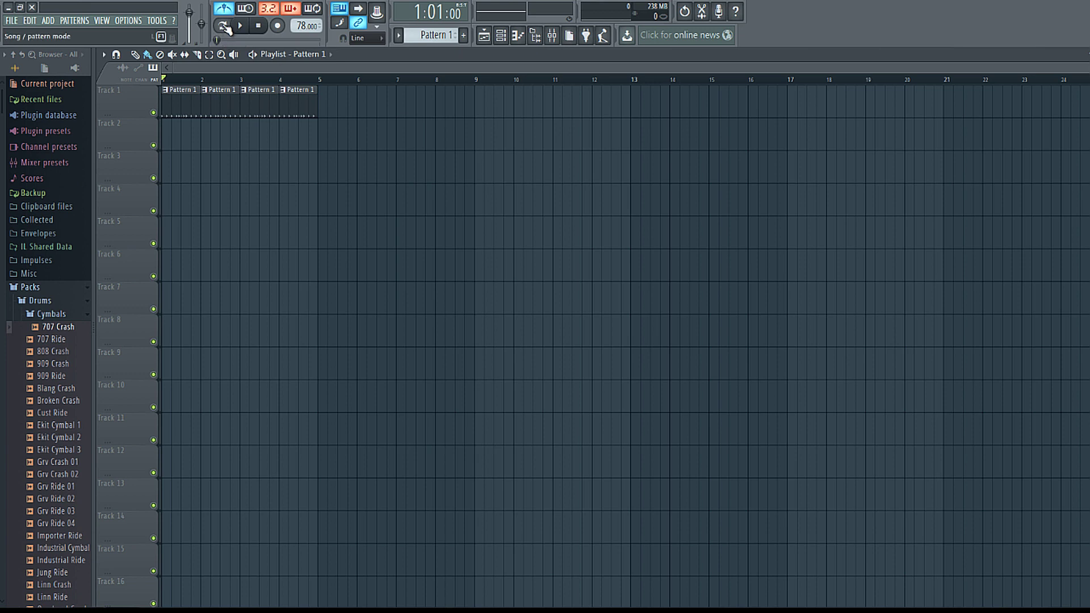
Play the Track 1 arrangement in song mode, and switch to pattern mode to play Pattern 1 alone
left_click(242, 27)
left_click(258, 26)
left_click(222, 25)
left_click(241, 26)
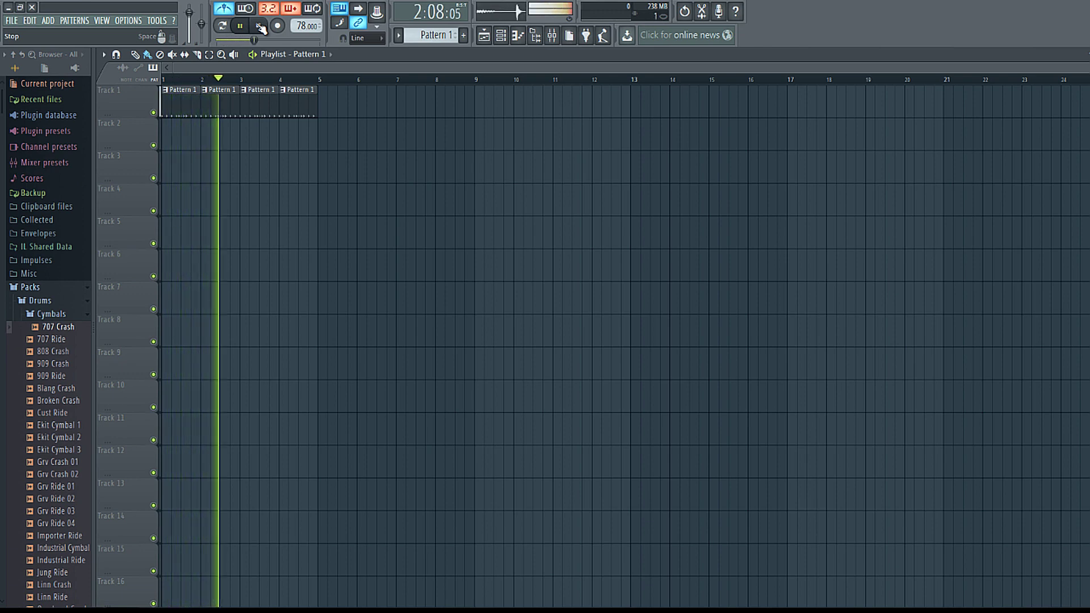
left_click(260, 26)
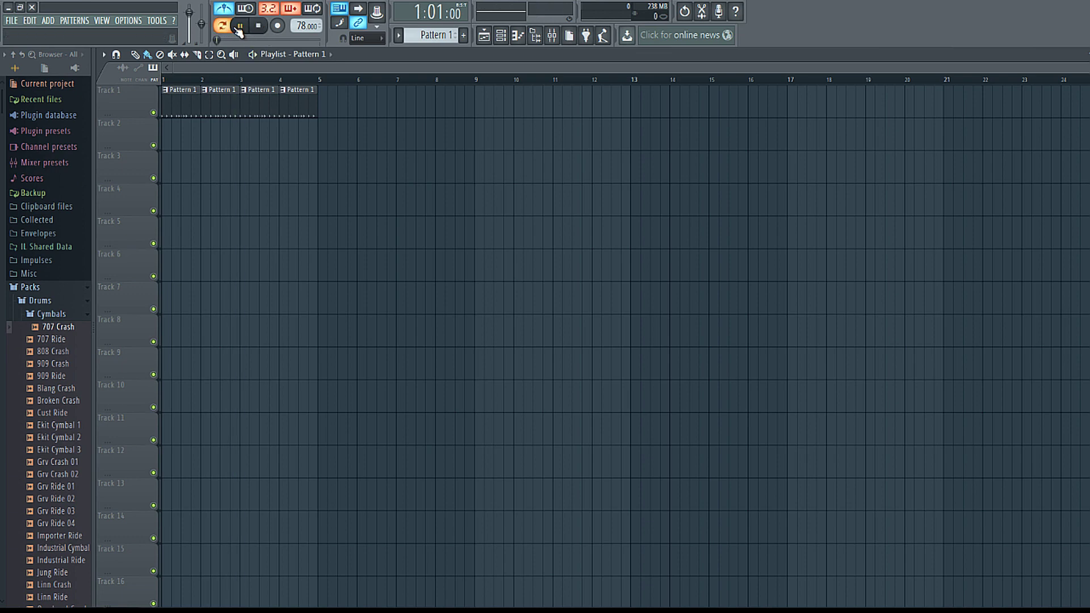
left_click(237, 27)
key("space")
Close the playlist and create a new empty Pattern 2, keeping its default name
key("F5")
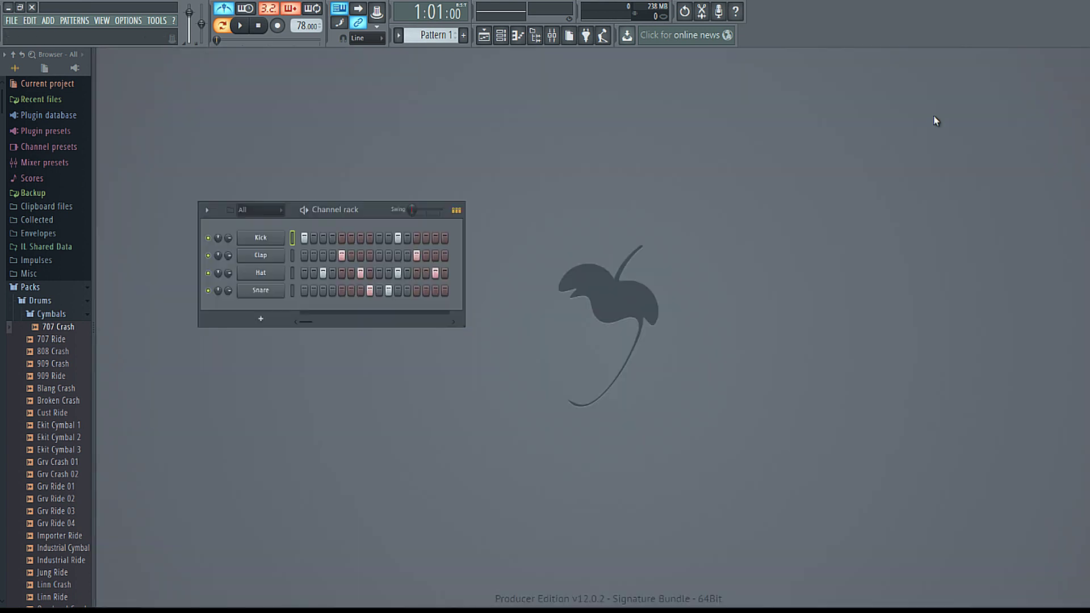
left_click(448, 35)
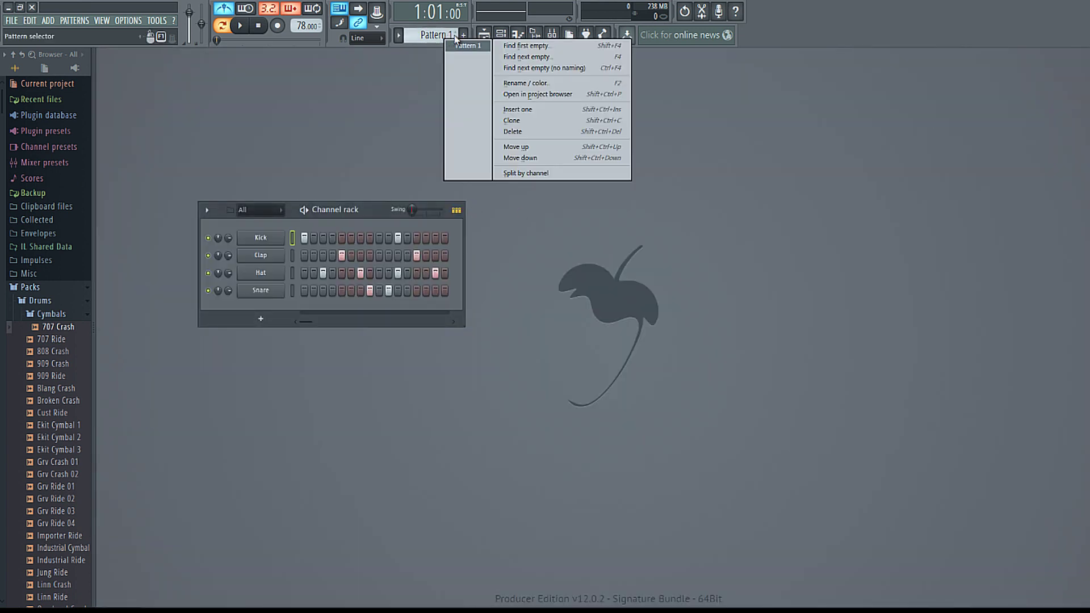
left_click(464, 35)
left_click(464, 35)
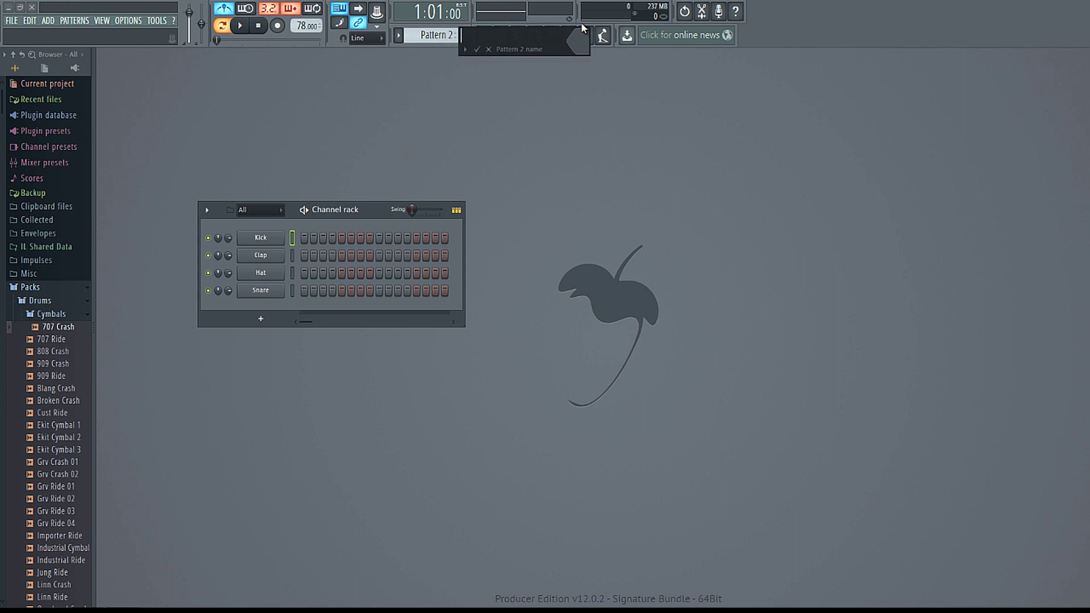
left_click(489, 50)
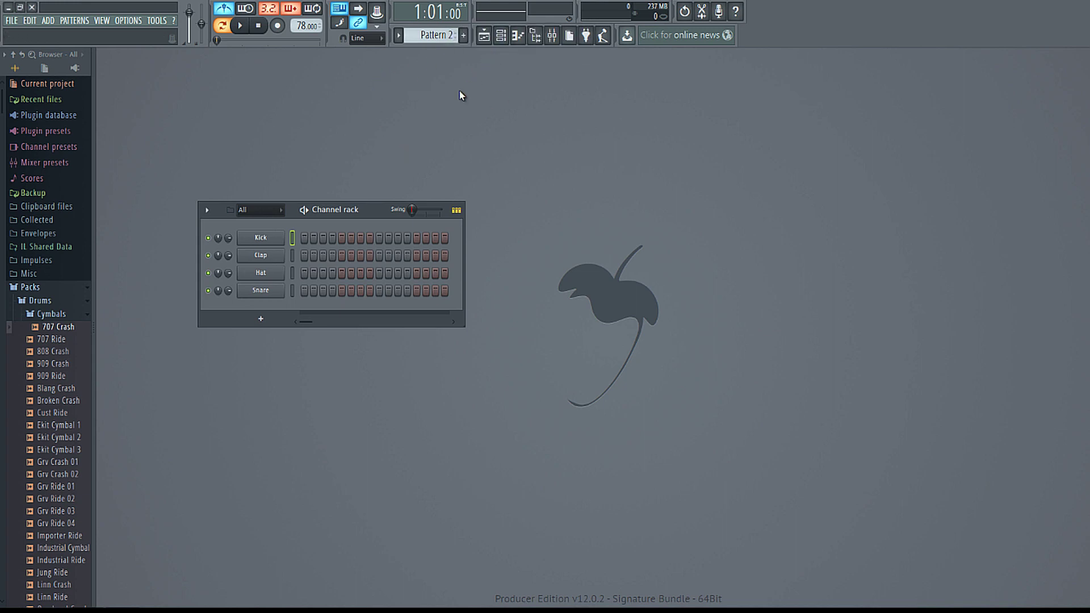
Create an empty Pattern 3 with its default name and return to Pattern 2 as the active pattern
left_click(464, 35)
left_click(488, 50)
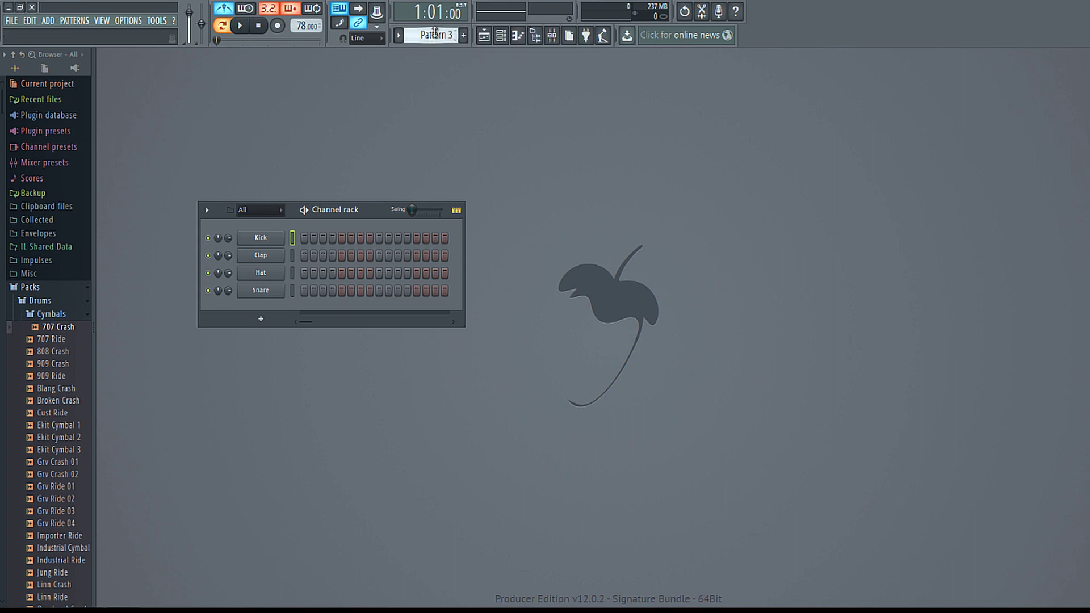
left_click_drag(437, 28, 433, 66)
scroll(447, 28, "up", 1)
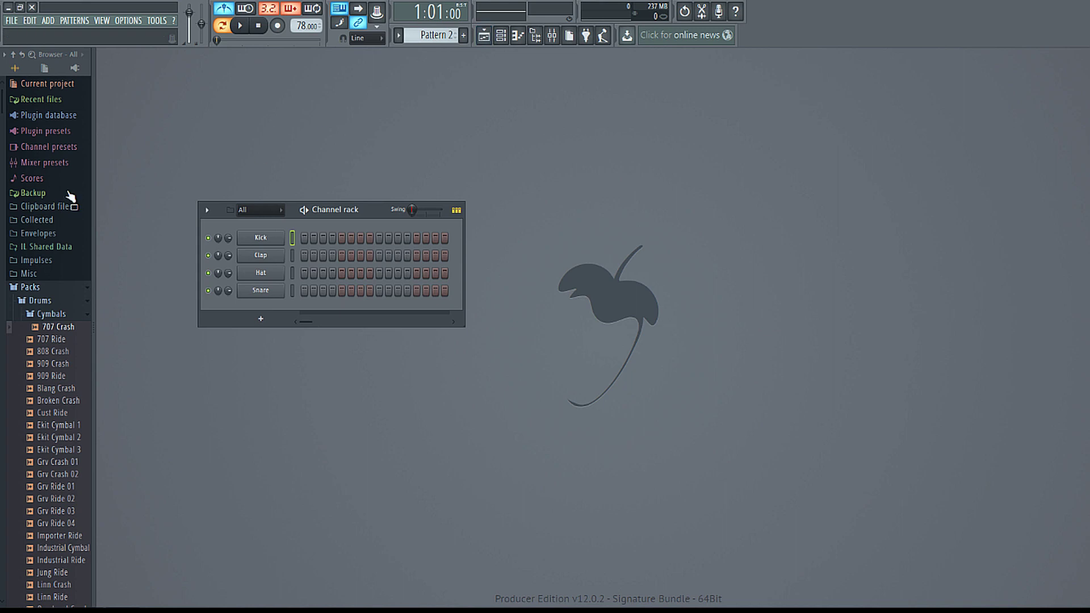
Expand the Misc folder in the browser and view the instruments that can be inserted from the Snare channel
left_click(28, 274)
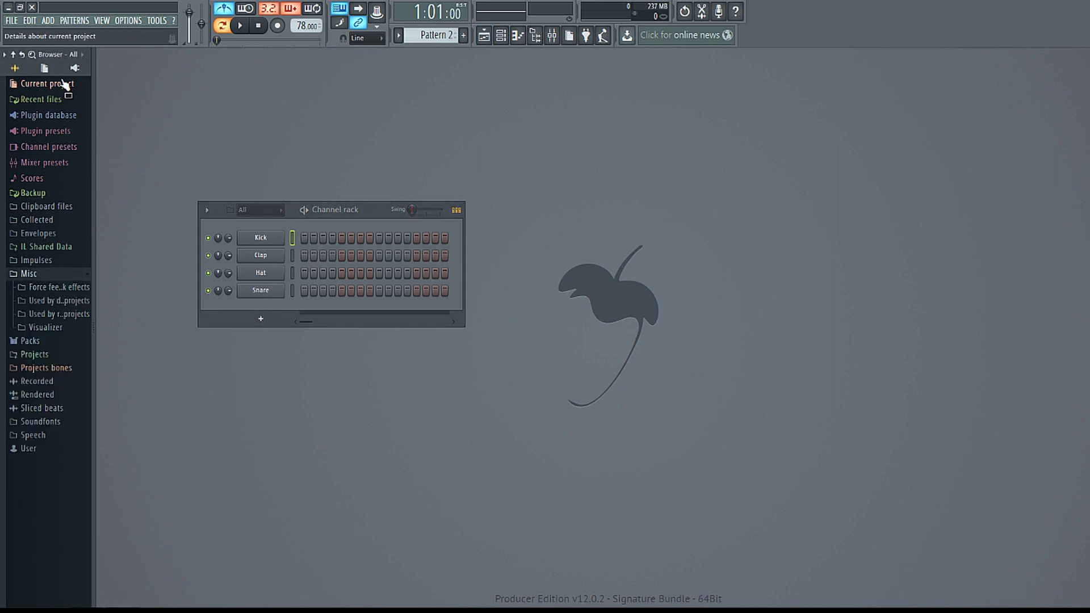
left_click(270, 307)
right_click(285, 297)
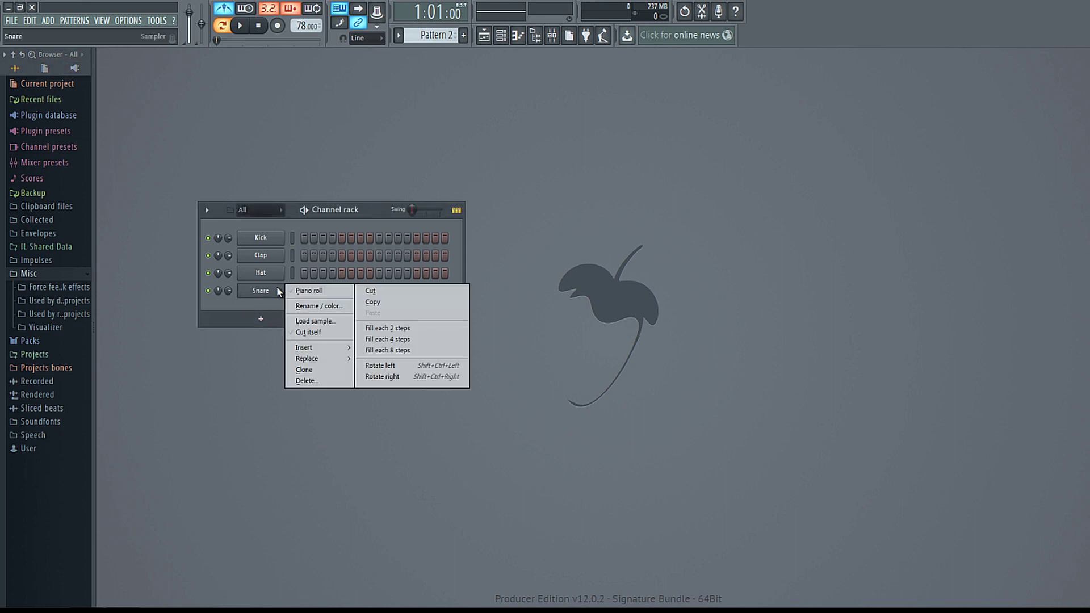
mouse_move(318, 348)
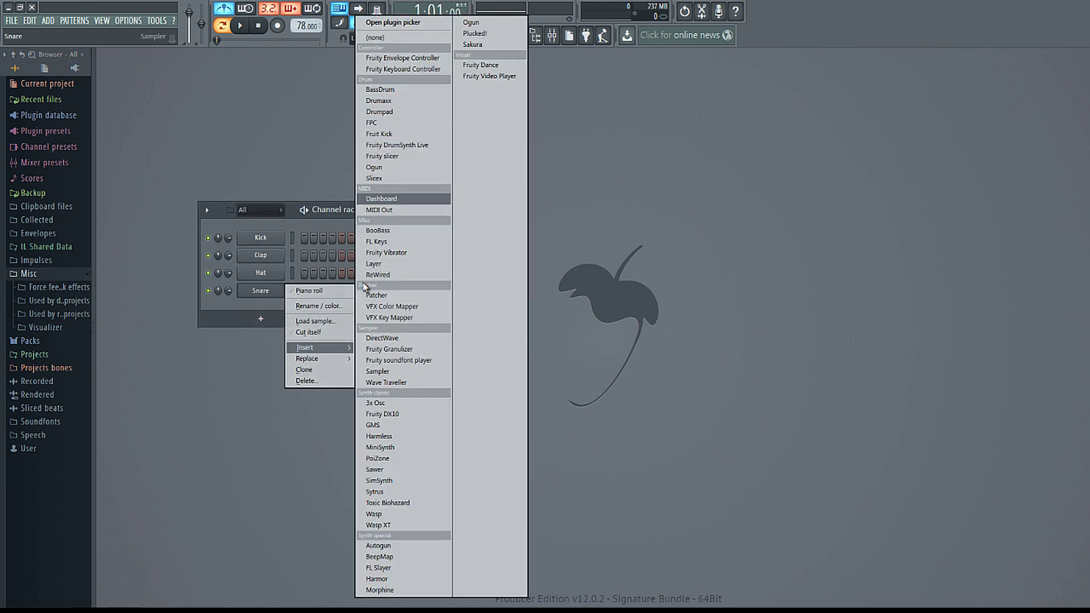
key("Escape")
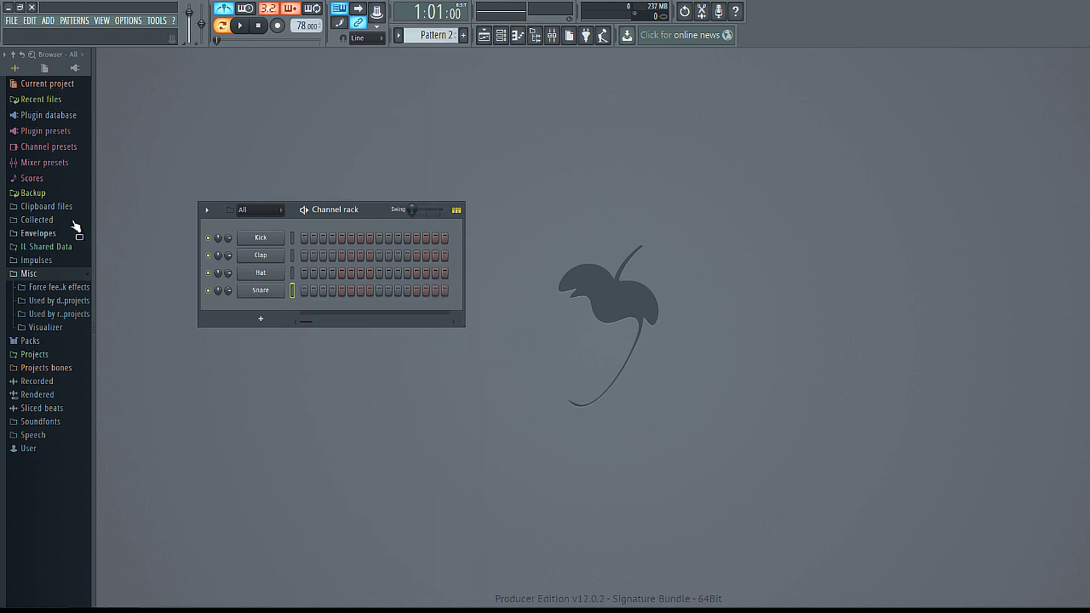
Load Nexus from the installed VST generators in the plugin database as a new channel in the channel rack
left_click(74, 69)
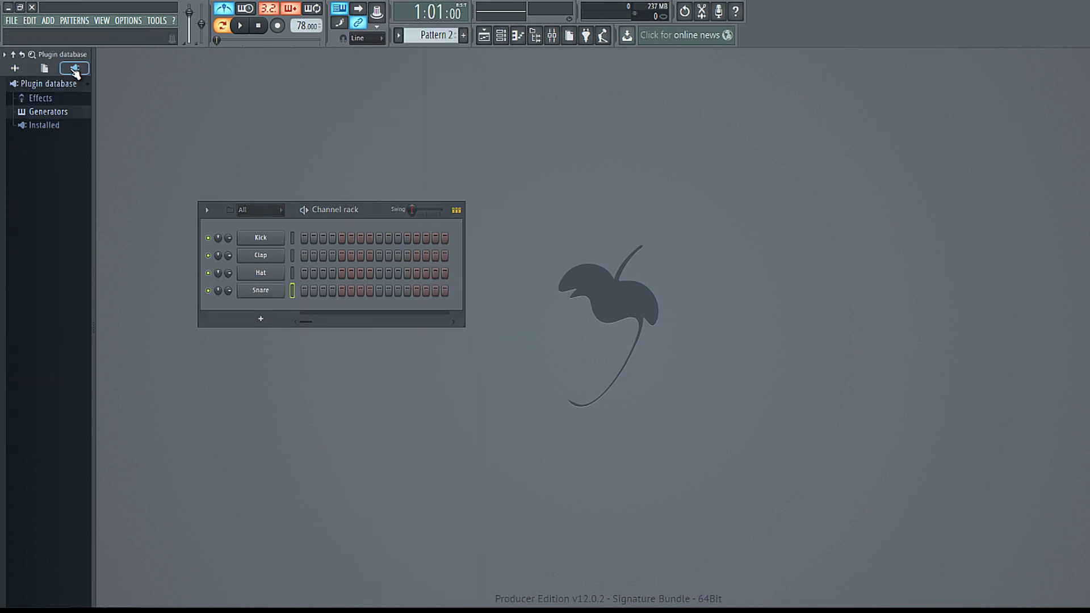
left_click(57, 126)
left_click(56, 153)
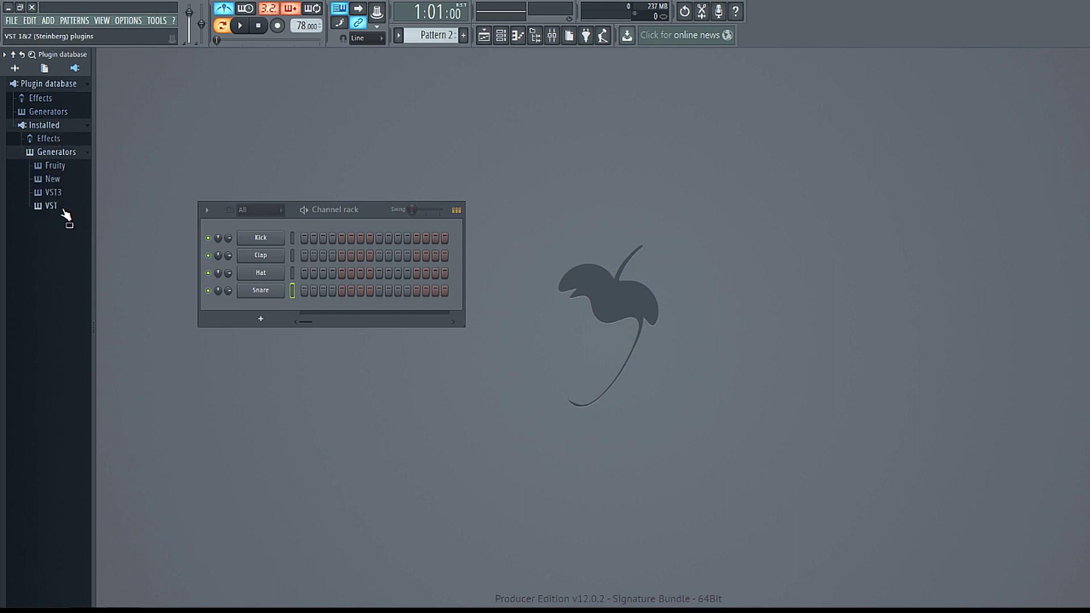
left_click(65, 206)
left_click_drag(102, 260, 147, 262)
scroll(101, 373, "down", 12)
scroll(85, 383, "down", 4)
left_click_drag(64, 376, 292, 301)
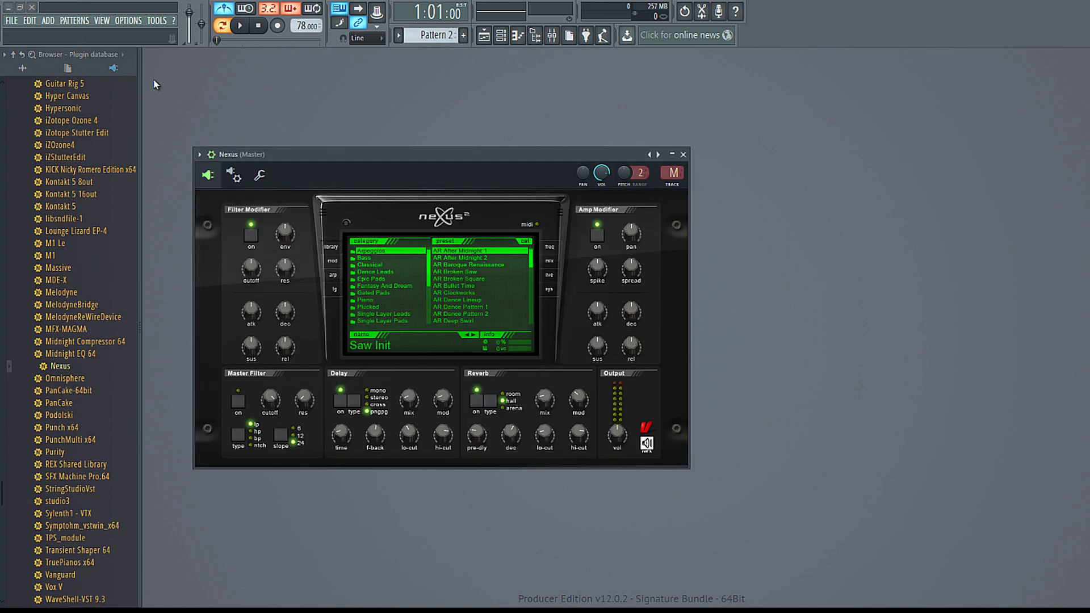
Narrow the browser and arrange the Nexus window and the channel rack side by side without overlap
left_click_drag(139, 54, 112, 54)
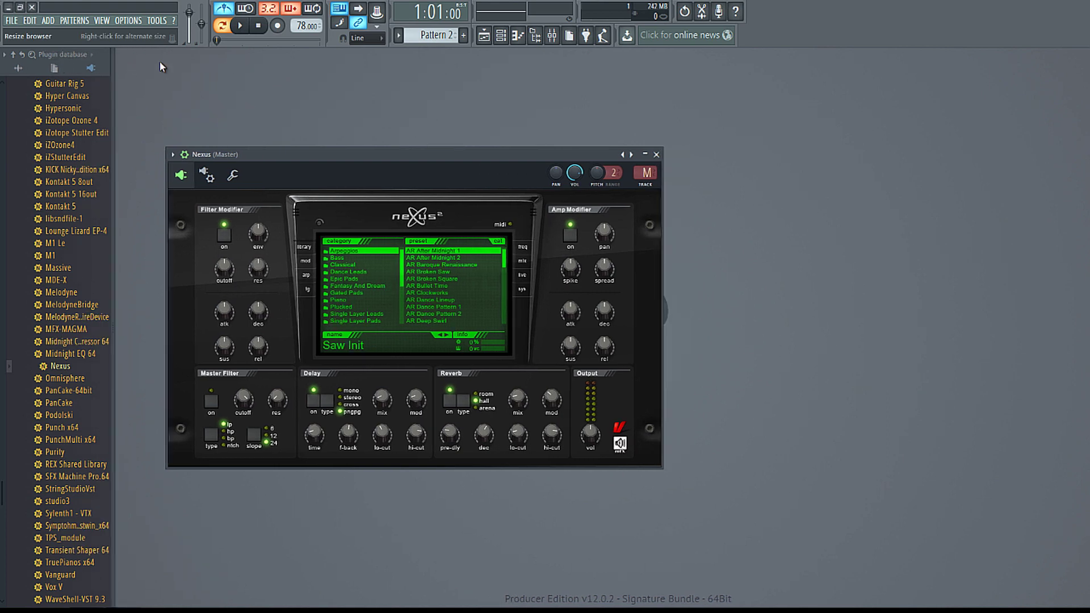
left_click_drag(349, 154, 663, 136)
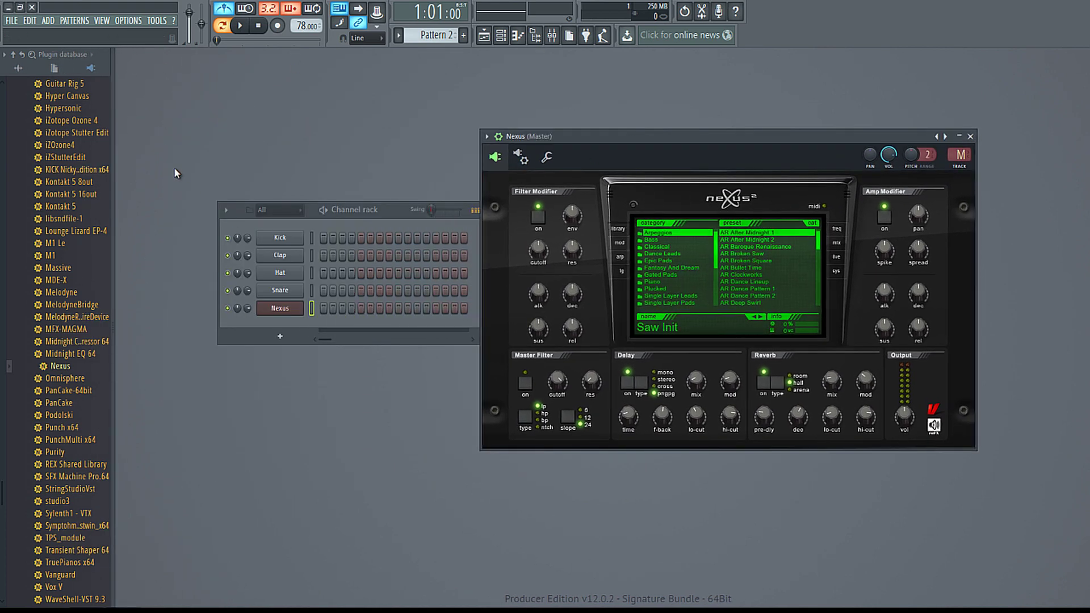
left_click_drag(380, 215, 344, 210)
left_click(440, 210)
left_click(441, 210)
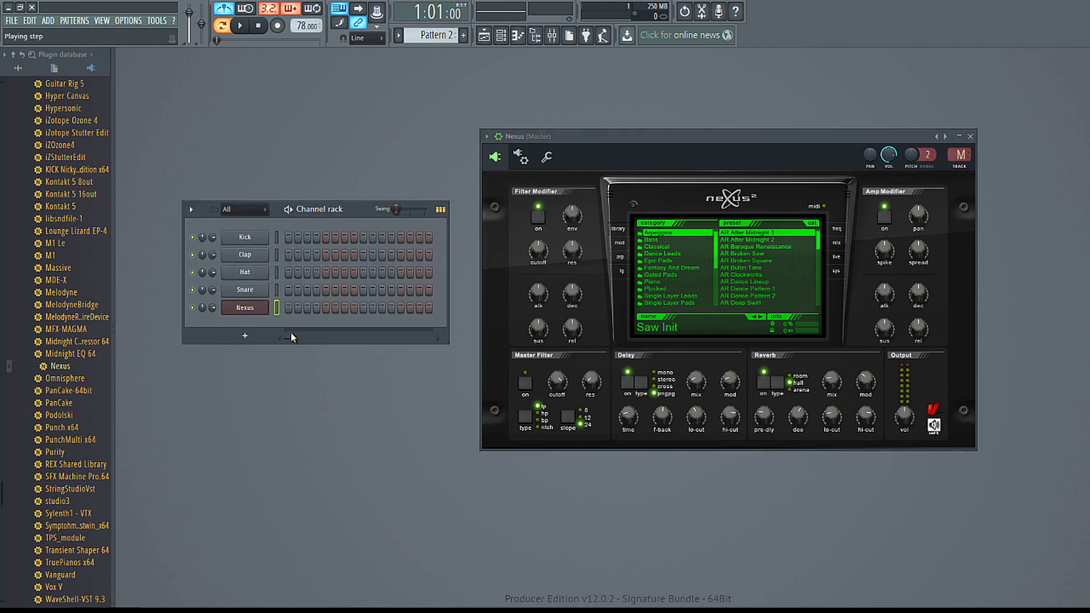
Open the piano roll of the Nexus channel for Pattern 2
right_click(256, 311)
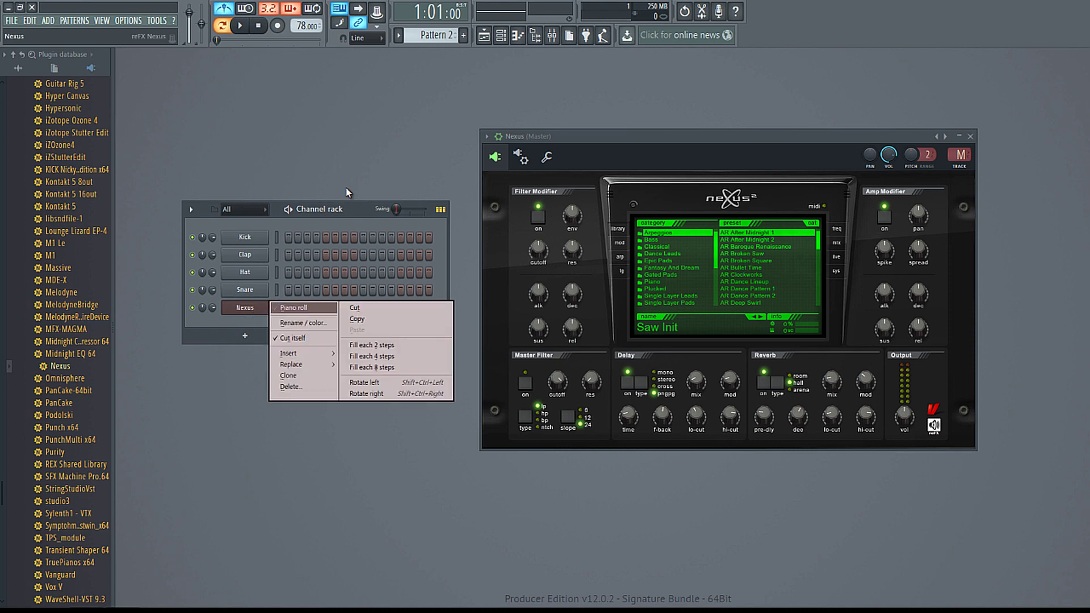
left_click(521, 35)
left_click(520, 35)
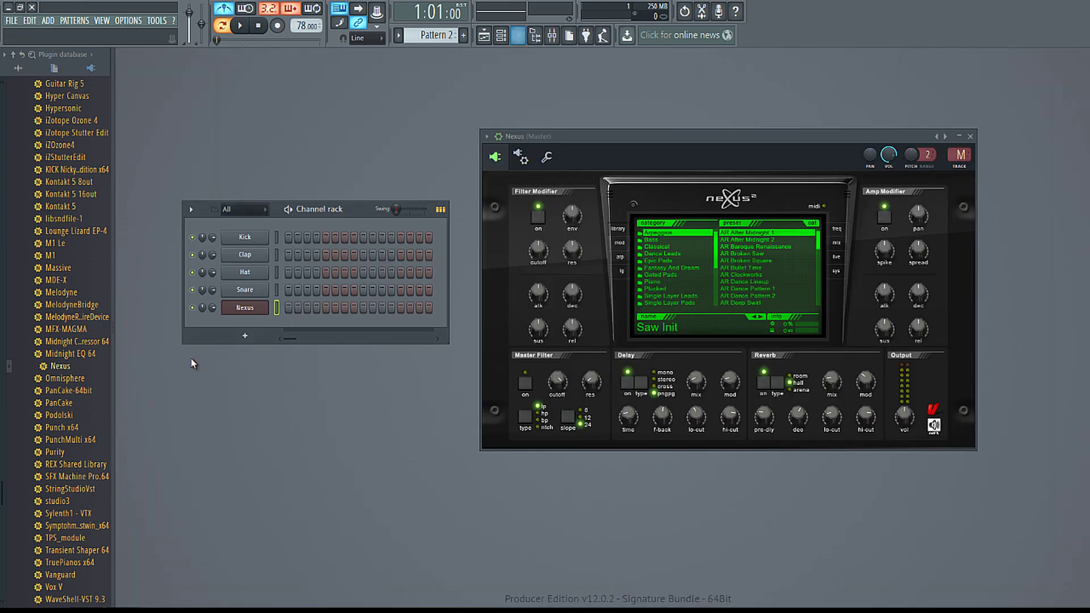
right_click(250, 309)
left_click(278, 309)
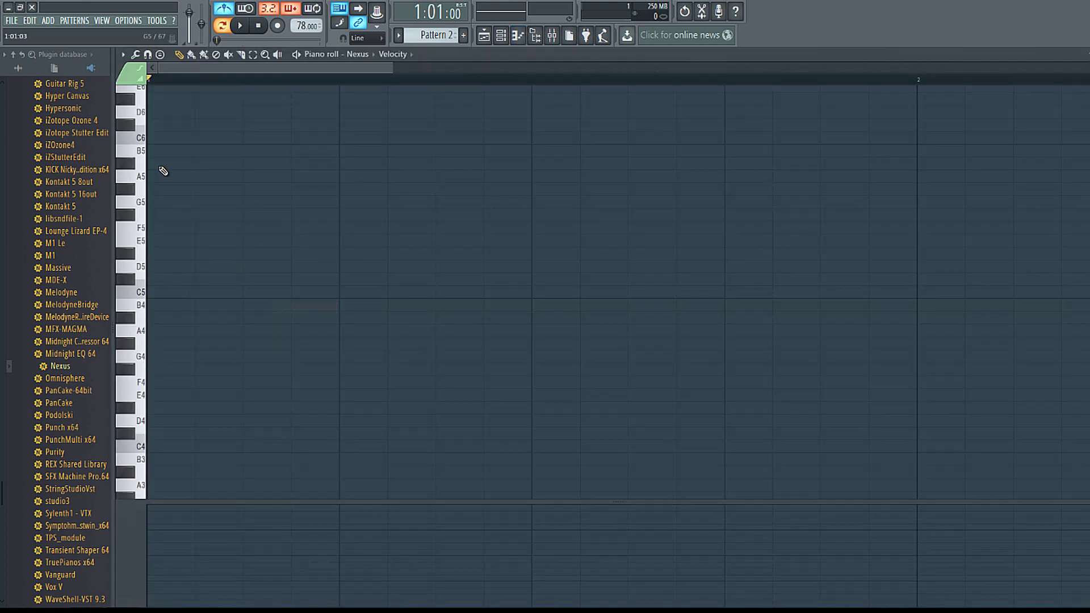
Audition a piano key and place the notes C5, D#5, A#4 and A#4 on the four beats of bar 1
left_click(137, 331)
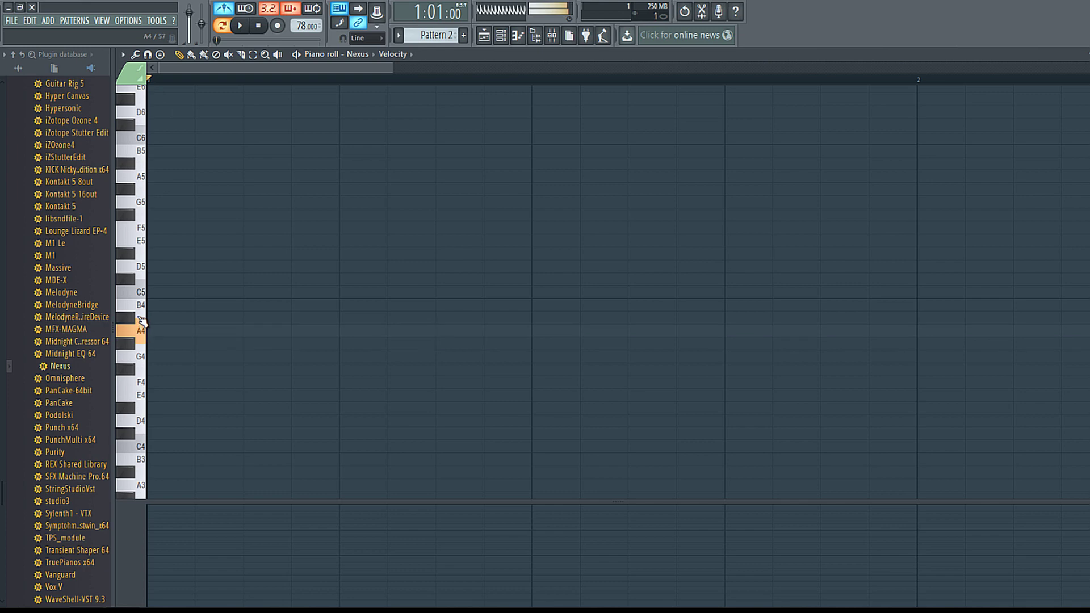
left_click(151, 291)
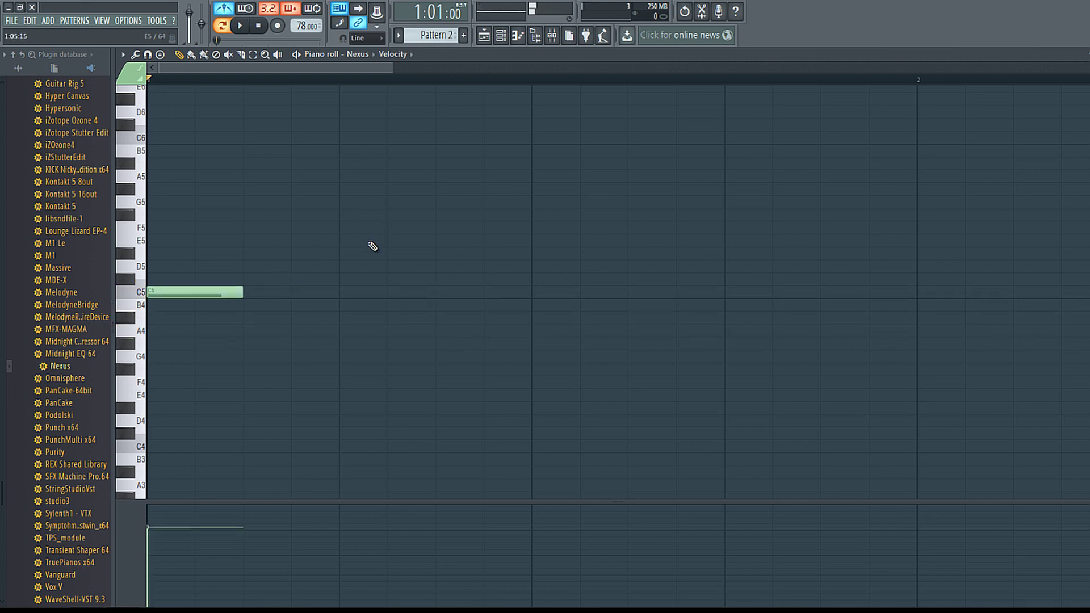
left_click(349, 254)
left_click_drag(528, 292, 508, 331)
left_click(730, 318)
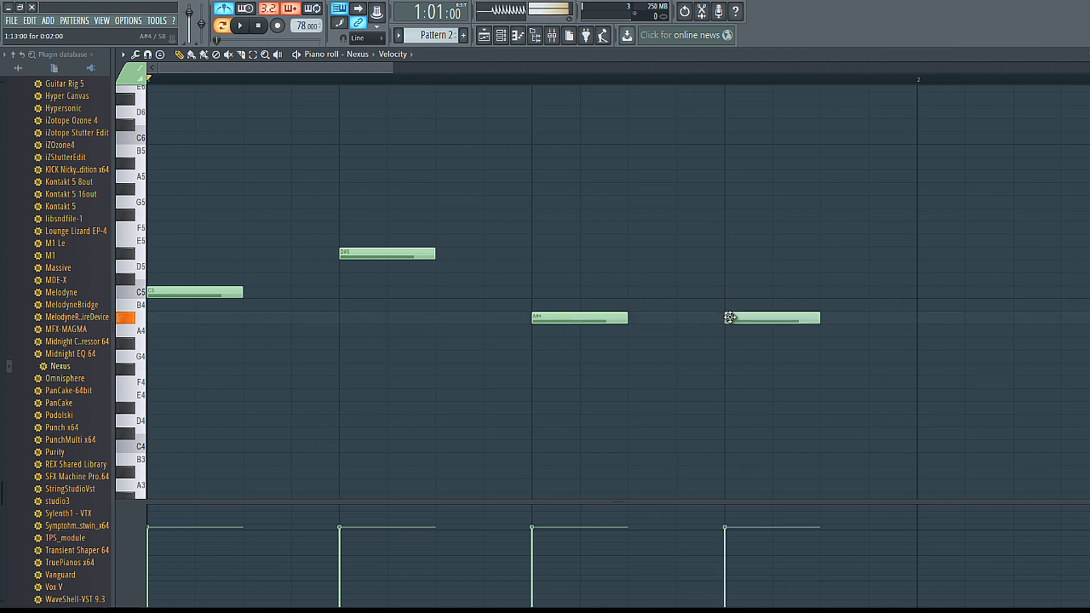
Play Pattern 2 and add G5 notes on steps 4 and 8 of the Nexus melody
left_click(243, 29)
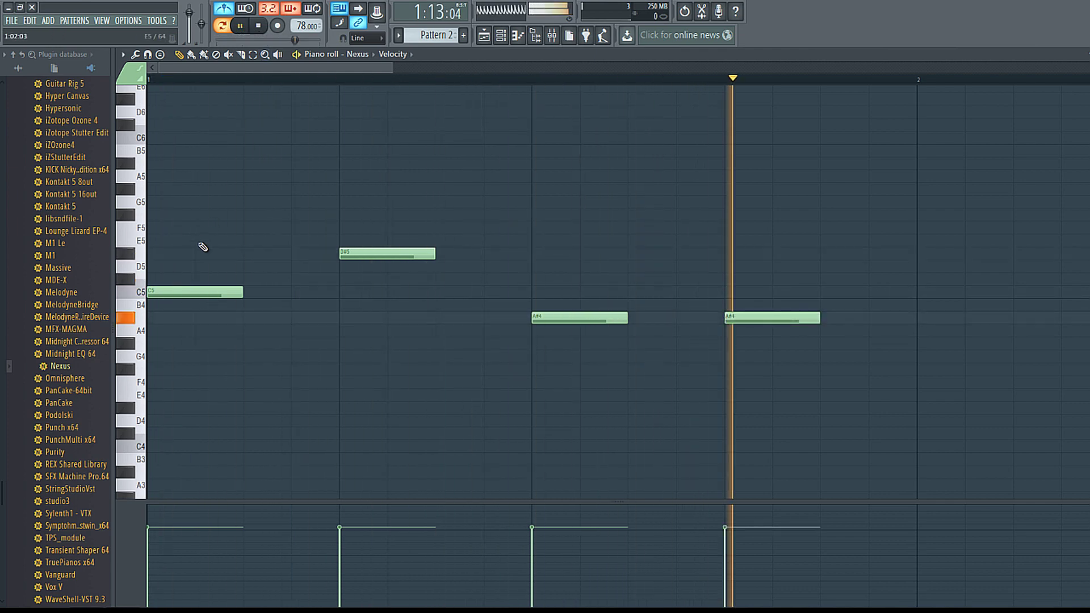
left_click(298, 201)
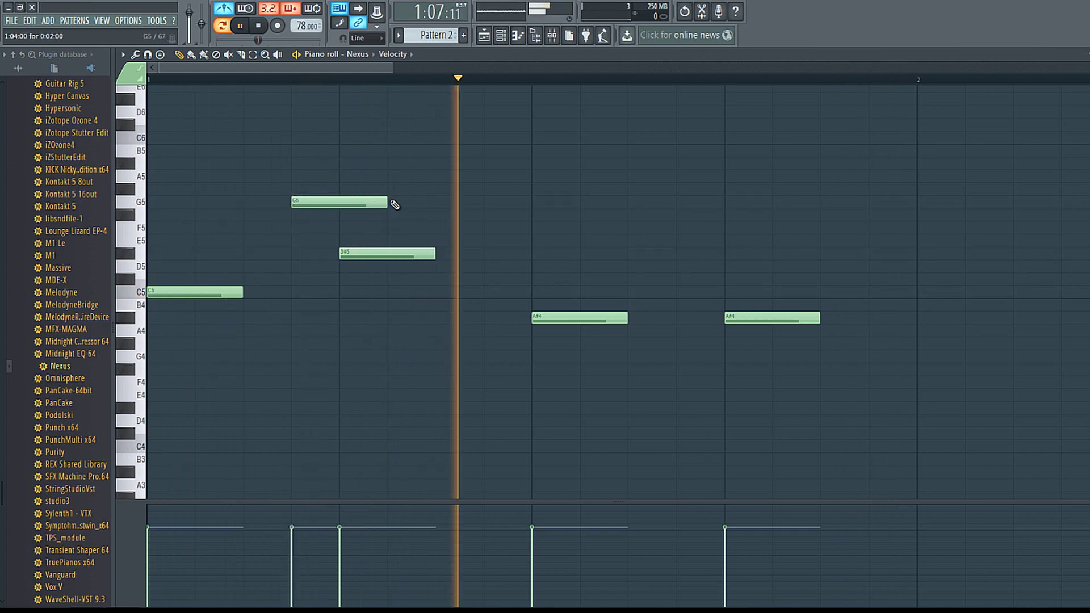
left_click(496, 203)
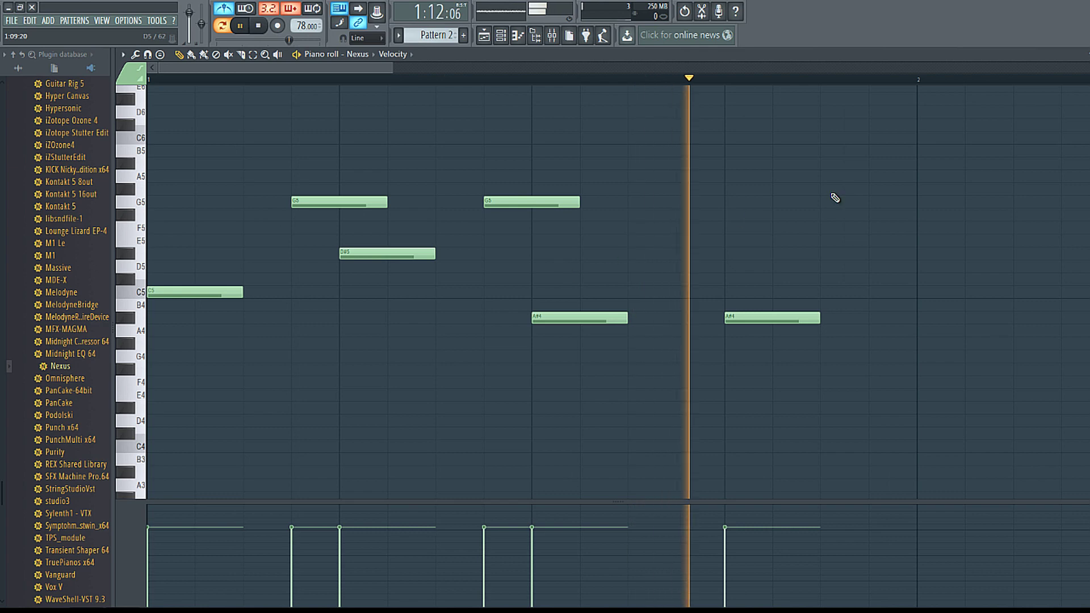
Stop playback, close the piano roll and load the PN Ballad Epiano 3 preset from Nexus's Piano category
key("F7")
key("space")
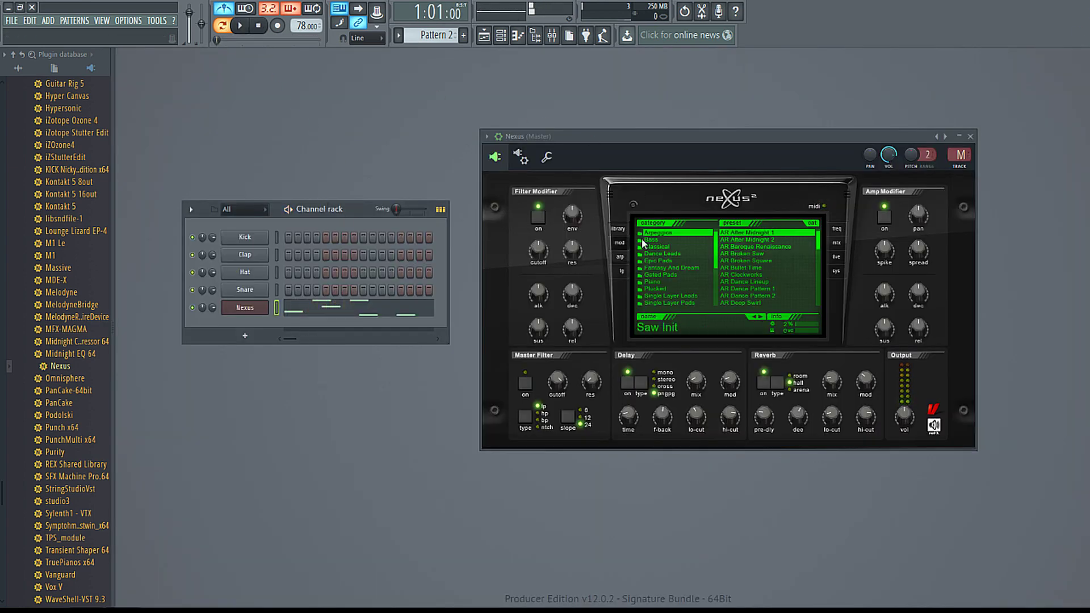
left_click(658, 282)
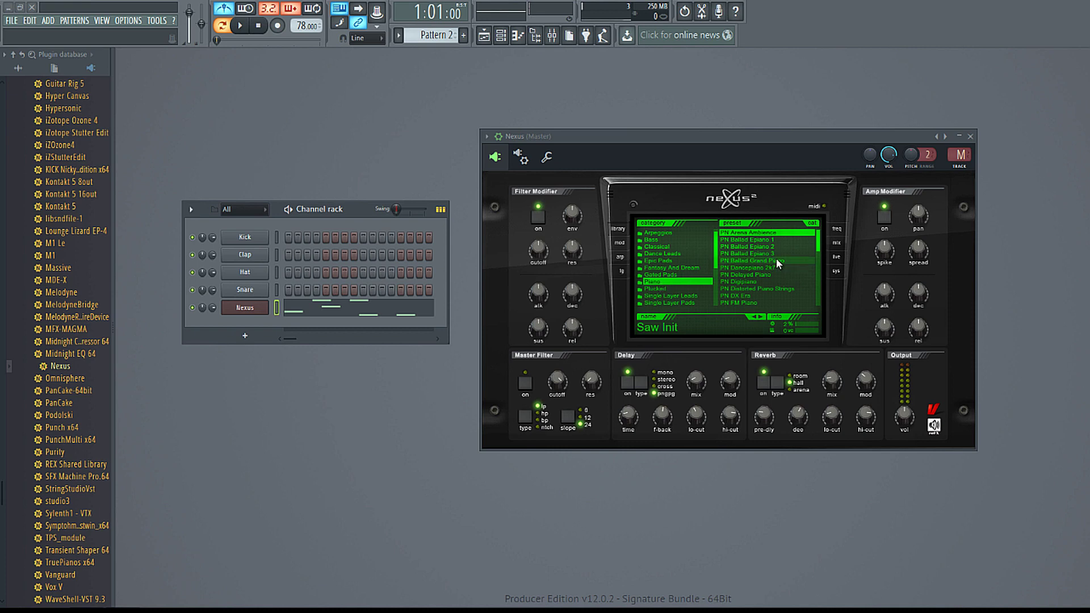
left_click(778, 254)
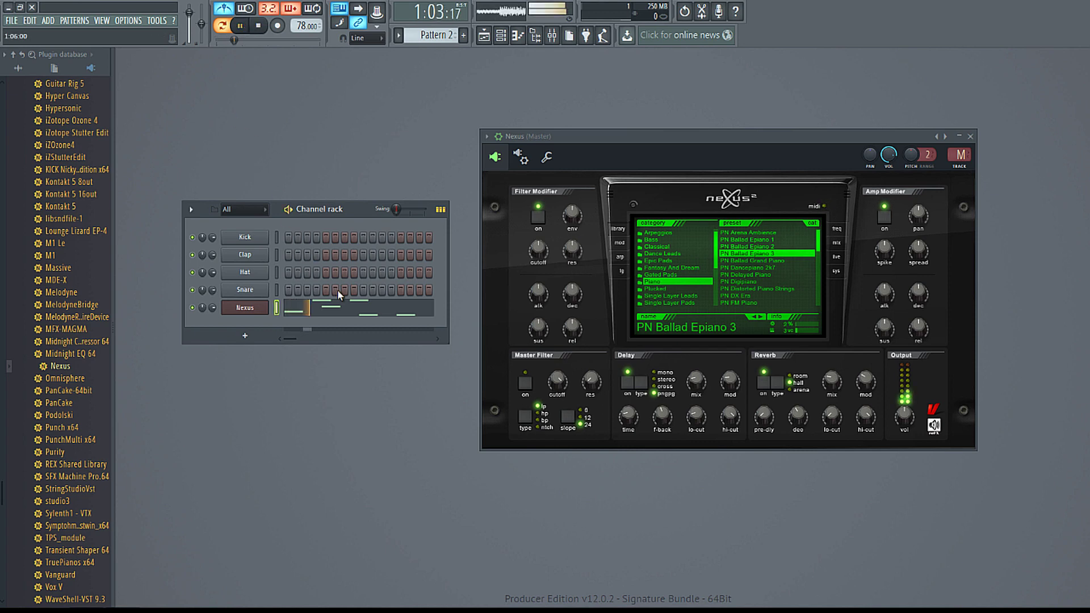
Replace the Nexus melody's last A#4 with a two-step D#5 note on step 13, and stop playback
left_click(352, 306)
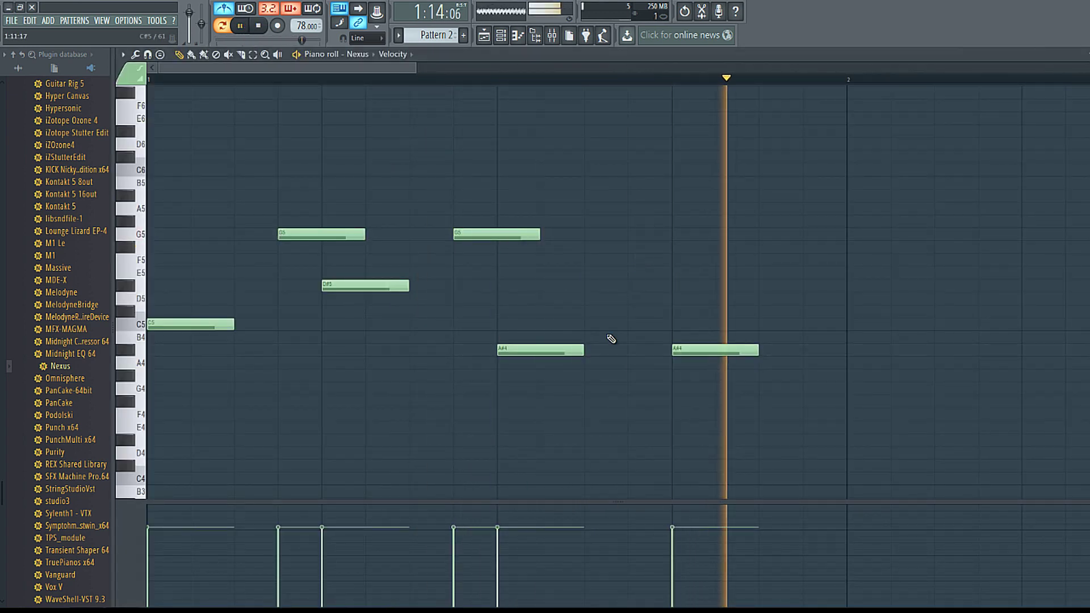
left_click(640, 288)
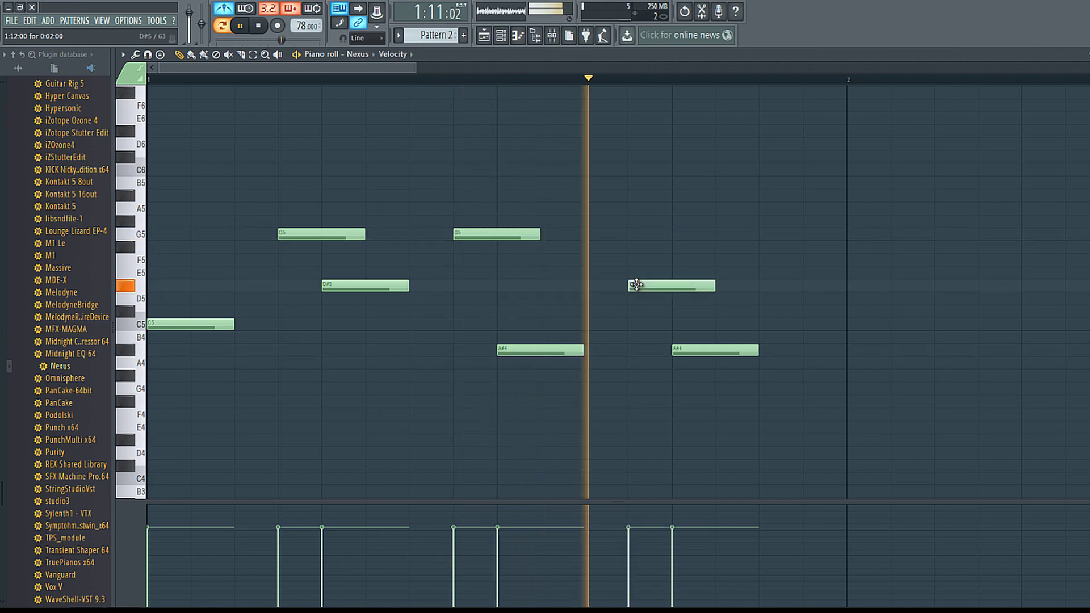
right_click(695, 347)
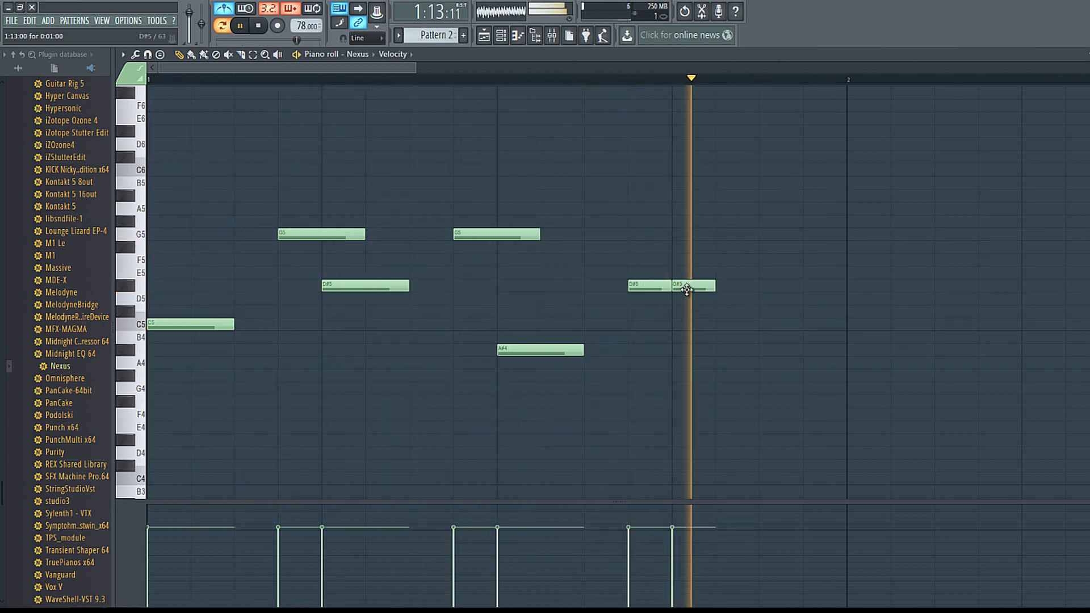
right_click(650, 287)
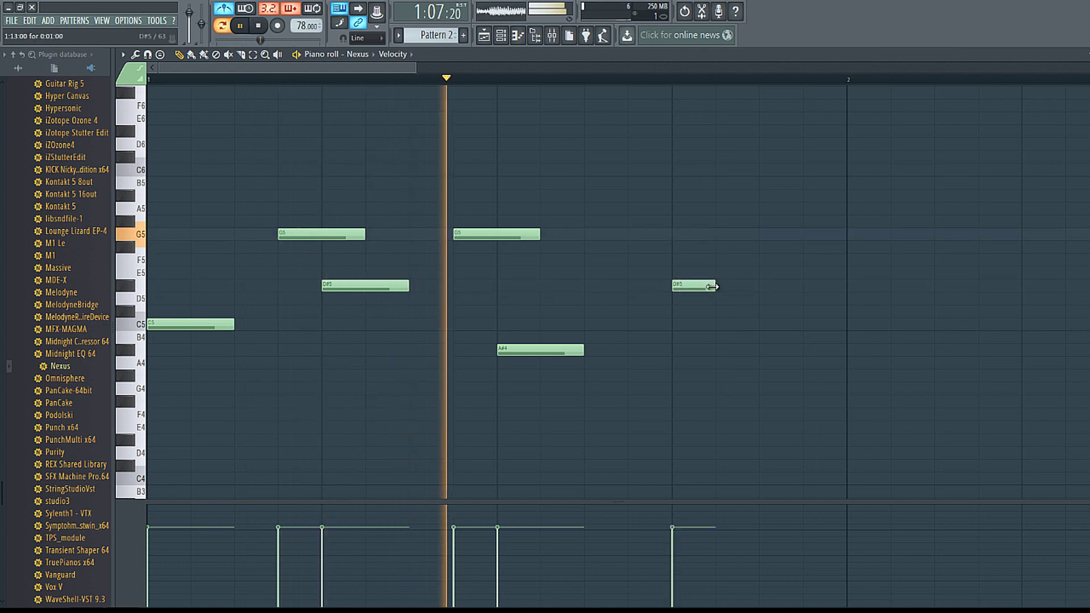
left_click_drag(714, 285, 752, 285)
key("space")
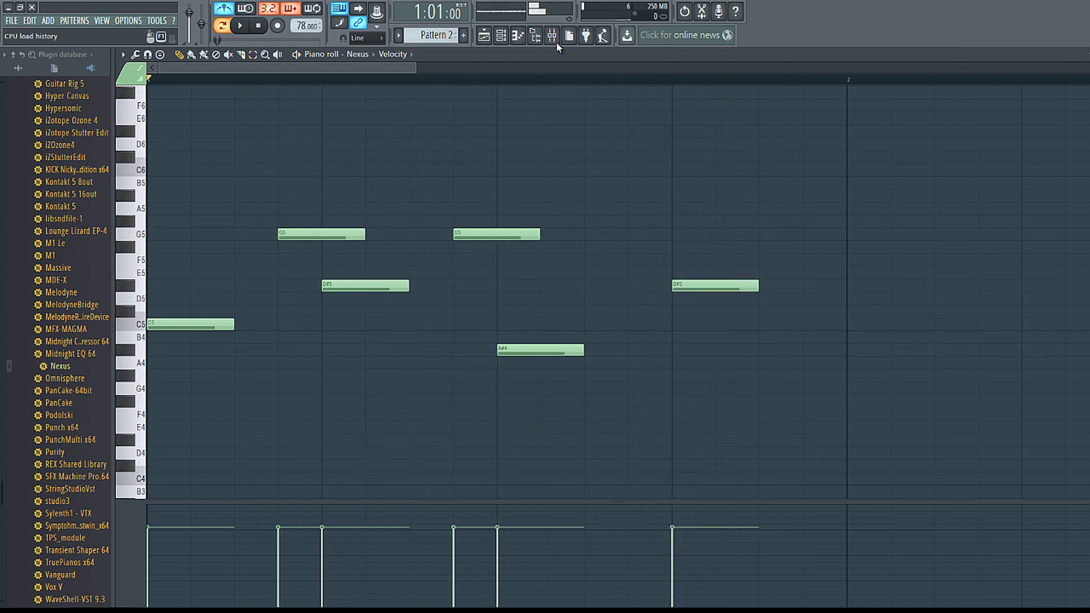
Open the playlist and place four Pattern 2 clips back to back on Track 2, filling bars 1 to 4
left_click(487, 37)
left_click(196, 133)
left_click(234, 130)
left_click(264, 124)
left_click(307, 126)
left_click_drag(326, 148, 320, 149)
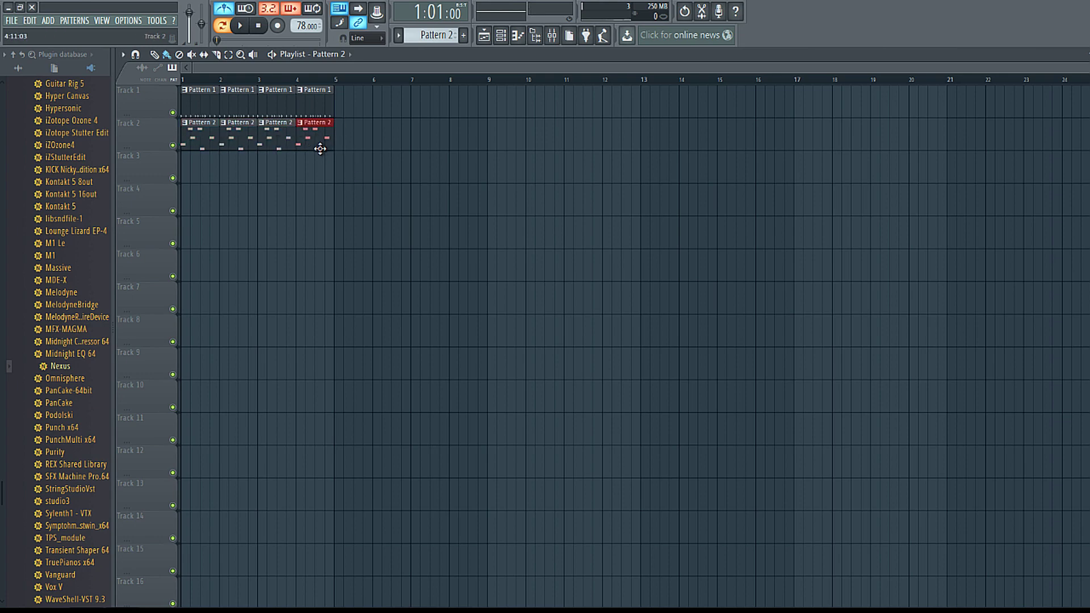
Play the combined Pattern 1 and Pattern 2 arrangement in song mode
left_click(241, 33)
left_click(222, 26)
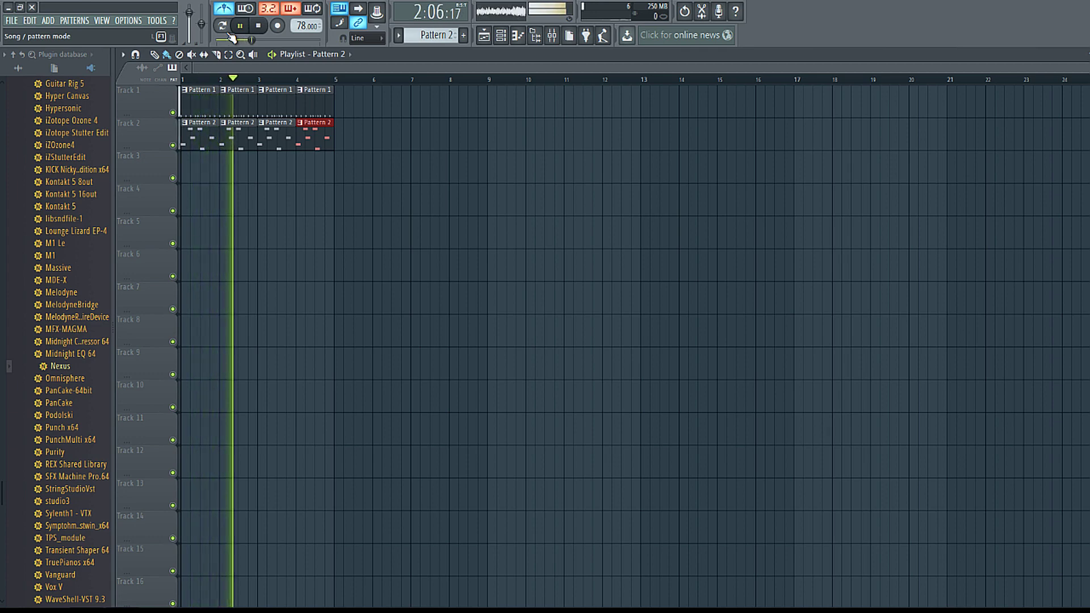
Stop the arrangement's playback, and hide and restore the browser beside the playlist
left_click(259, 26)
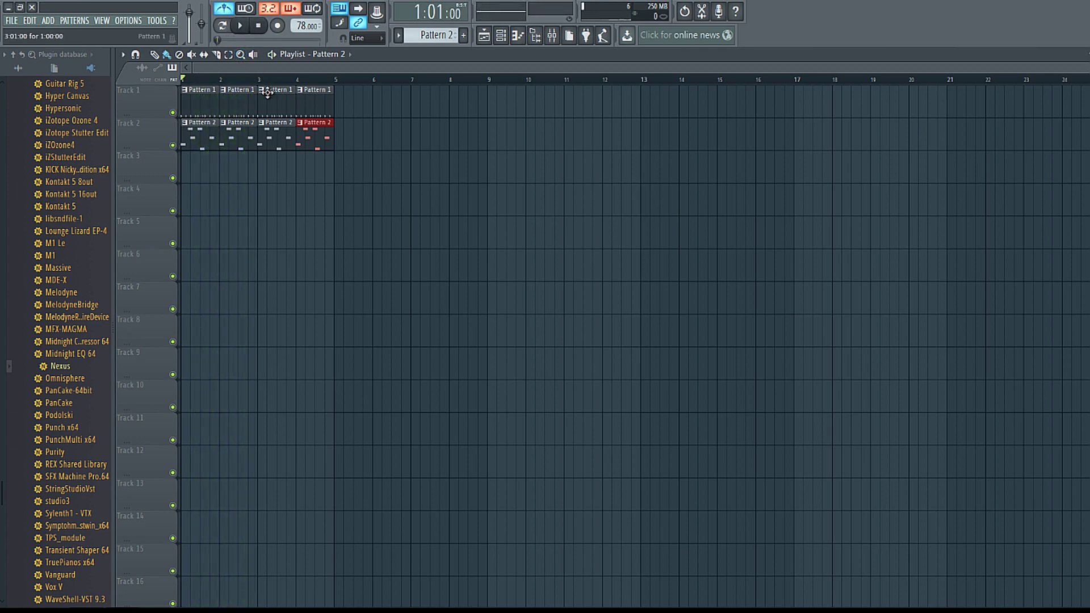
left_click(292, 99)
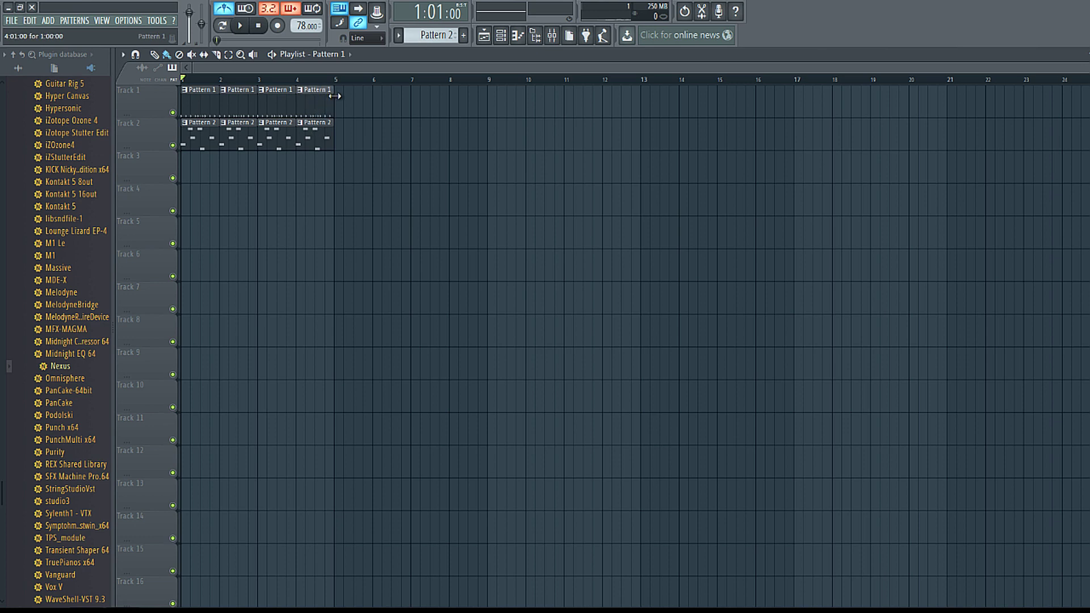
left_click_drag(313, 104, 331, 97)
left_click(541, 43)
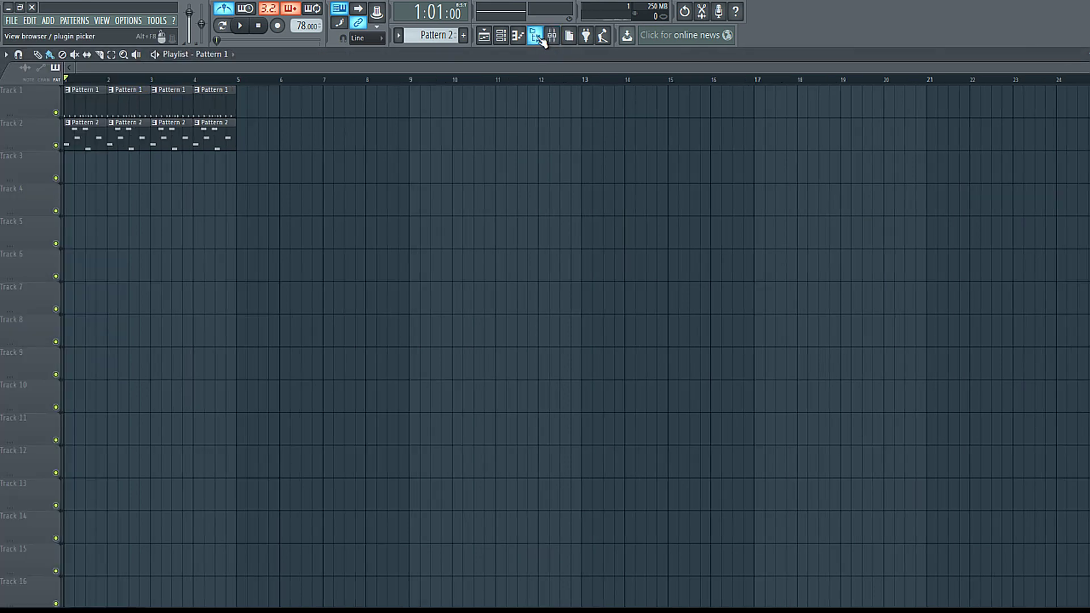
left_click(541, 41)
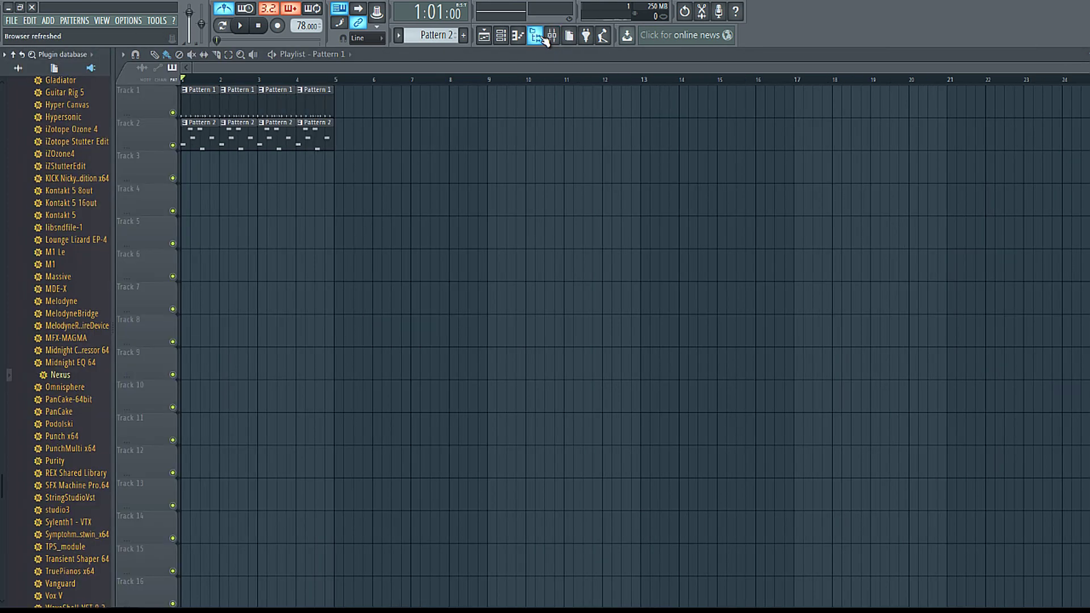
Show all browser folders, collapse the Misc folder and switch the browser to the plugin database
left_click(34, 68)
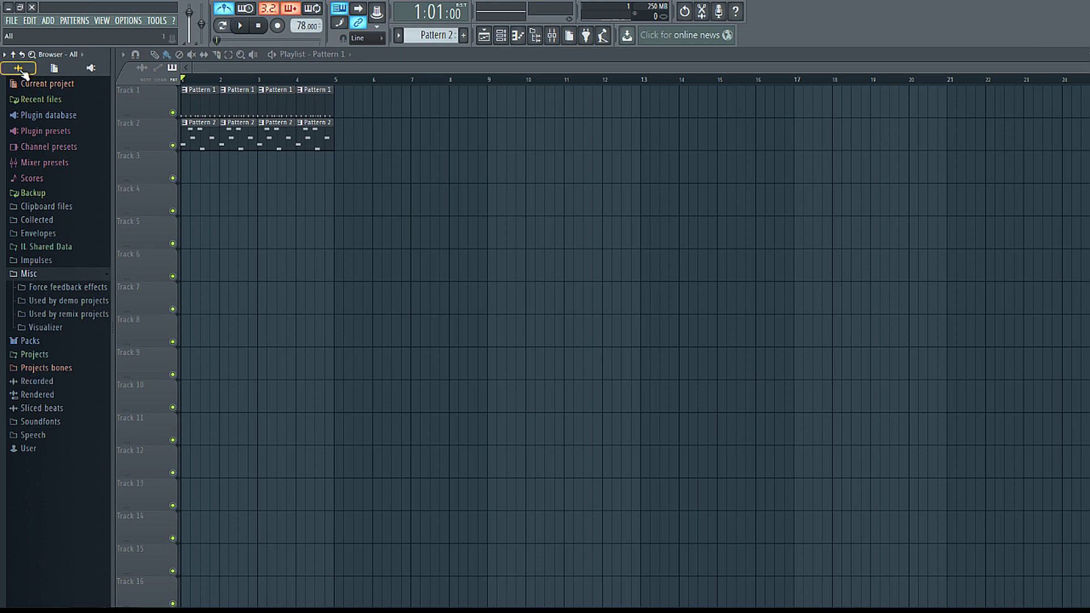
left_click(17, 274)
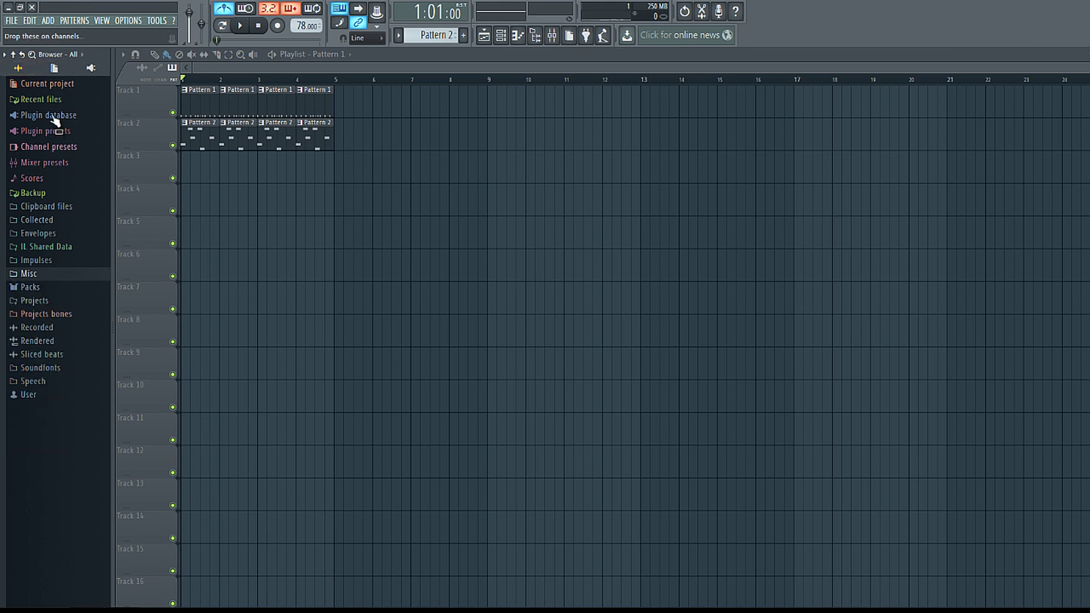
left_click(88, 69)
scroll(84, 91, "up", 15)
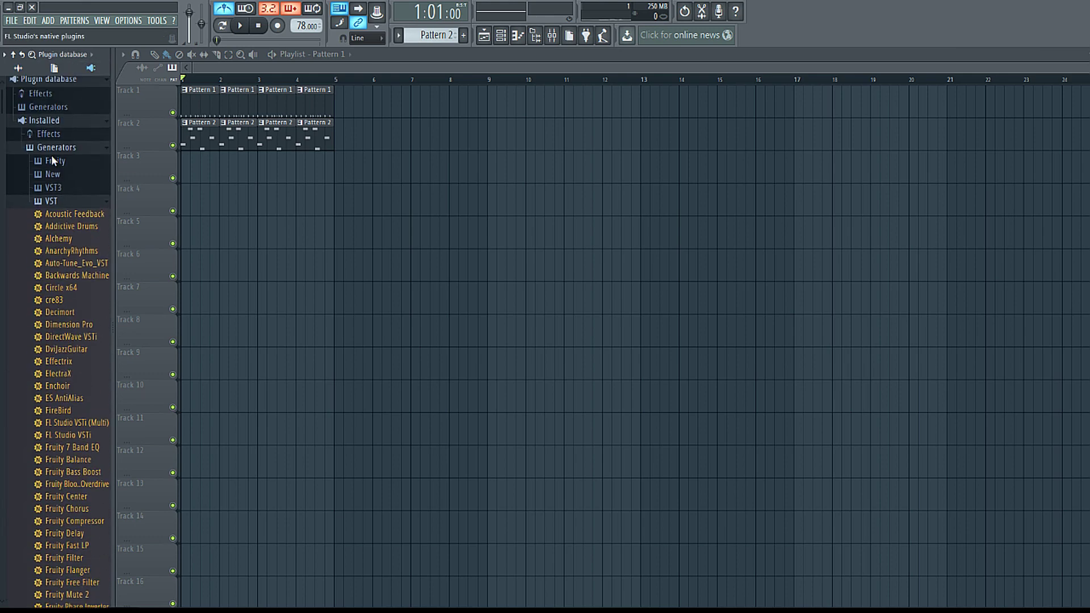
Collapse the Installed plugins and examine the Visual and Synth special generator categories in the plugin database
left_click(49, 126)
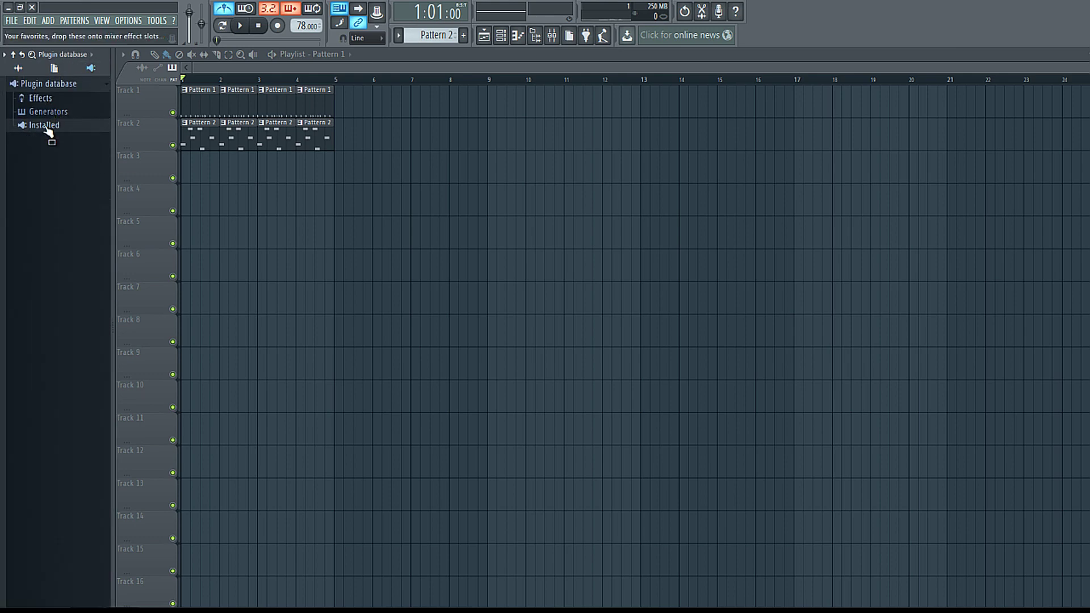
left_click(55, 112)
left_click(61, 231)
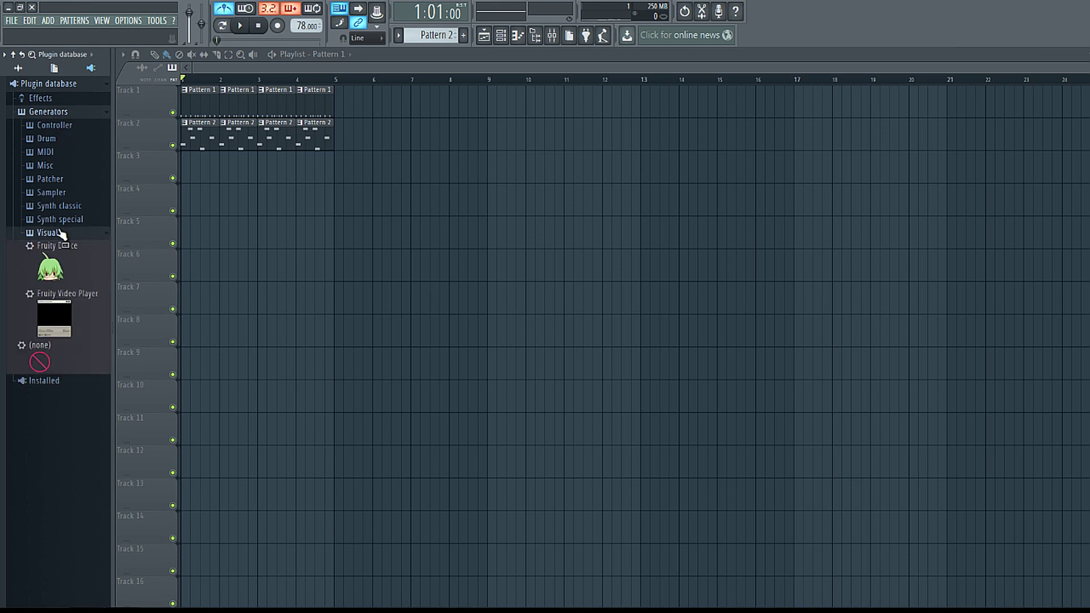
left_click(61, 220)
scroll(66, 477, "down", 2)
scroll(81, 278, "up", 3)
left_click(74, 219)
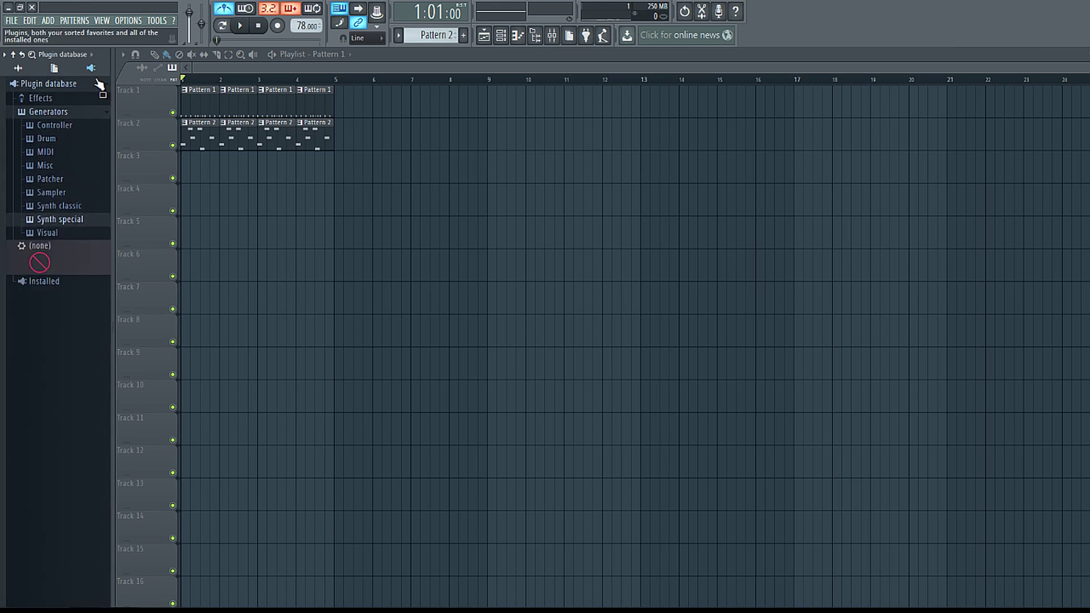
Examine the installed VST generators and the favorite-flagging option for Kontakt 5 8out, and collapse the Installed list
left_click(62, 113)
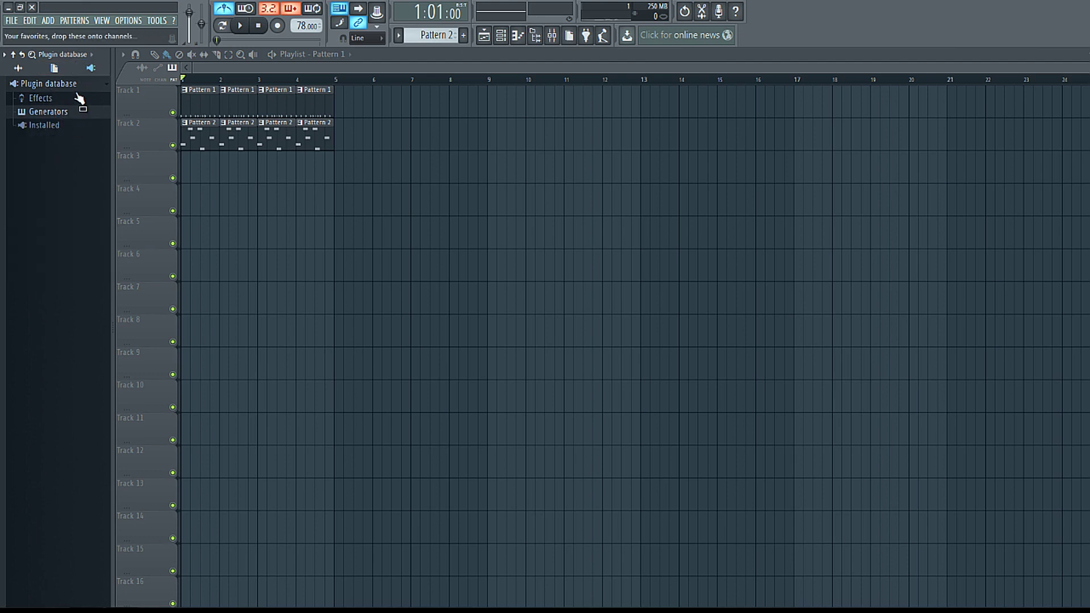
left_click(67, 126)
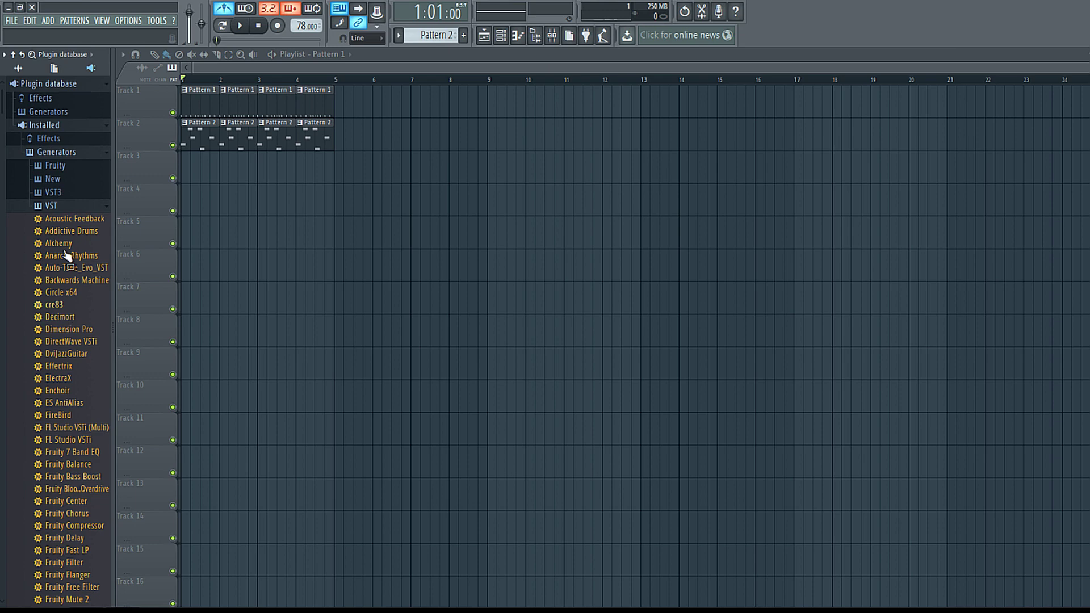
scroll(48, 318, "down", 8)
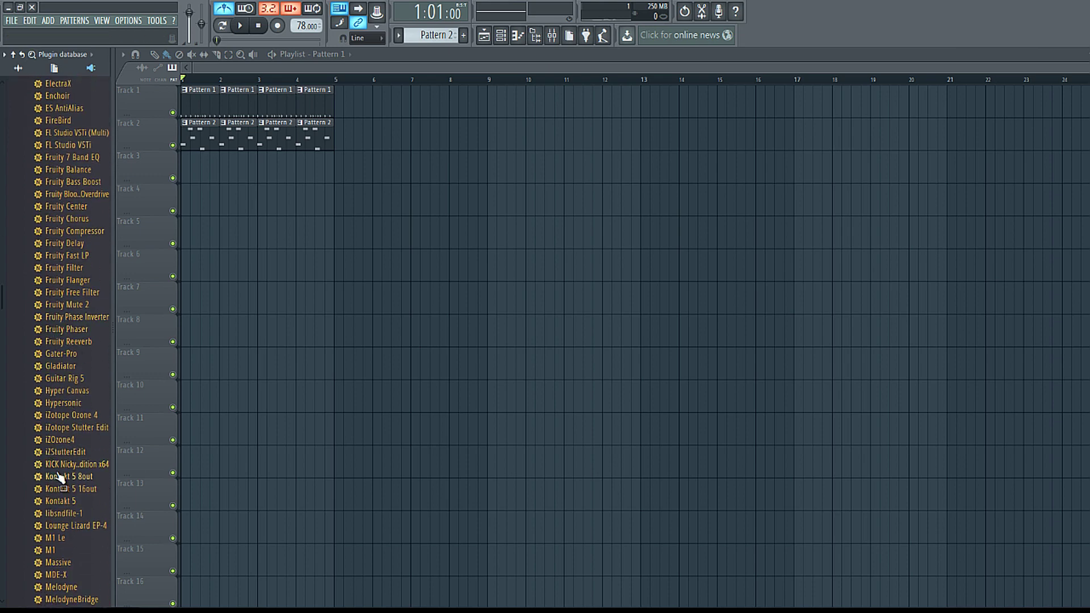
right_click(58, 477)
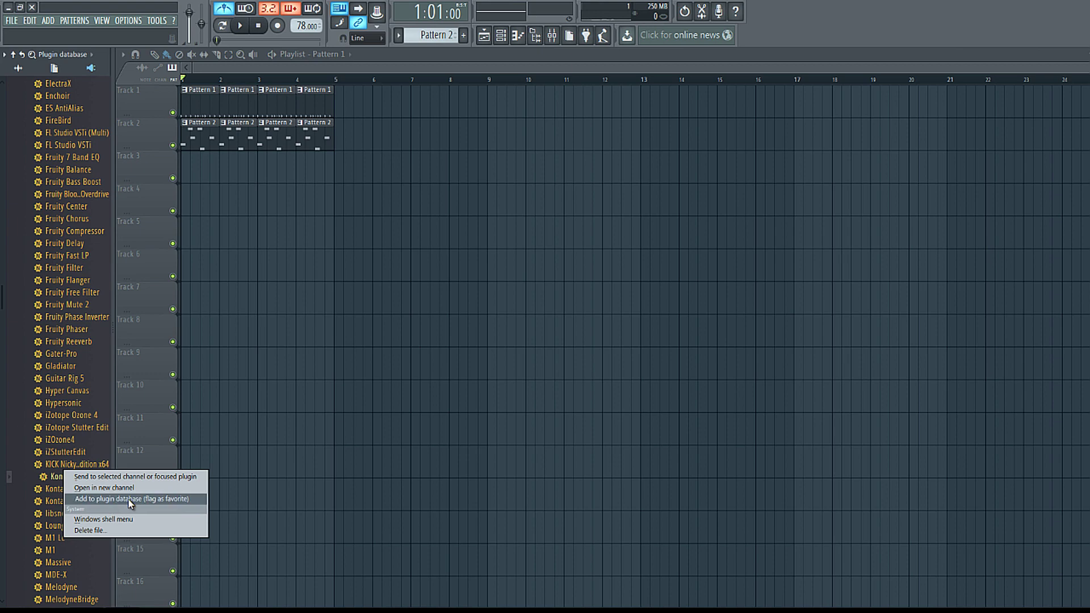
left_click(364, 288)
scroll(29, 170, "up", 10)
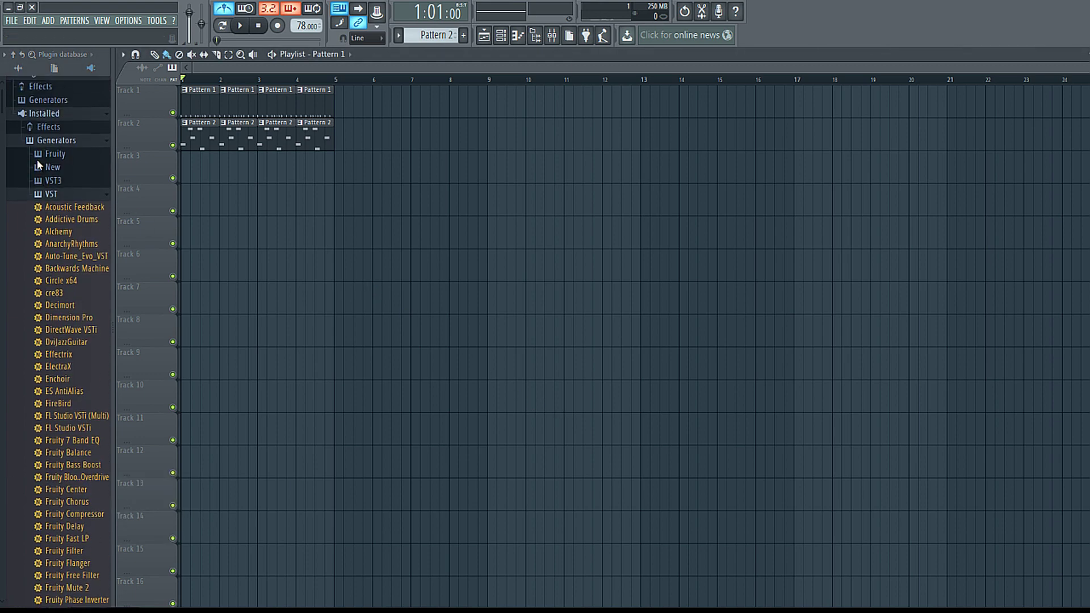
left_click(49, 126)
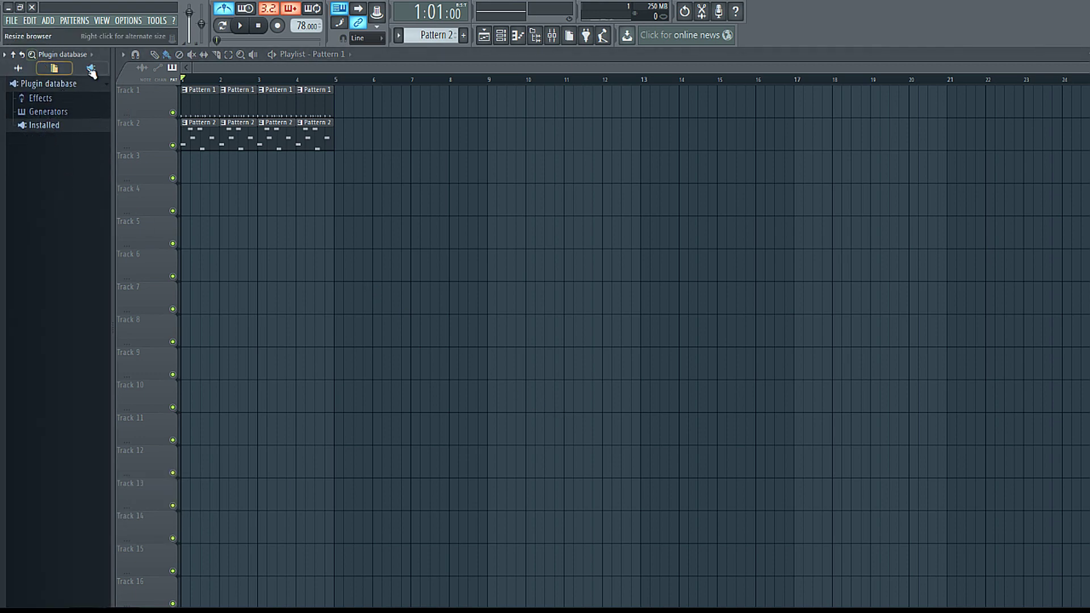
Open the mixer, undo the last Nexus piano roll edit and close the piano roll
left_click(554, 38)
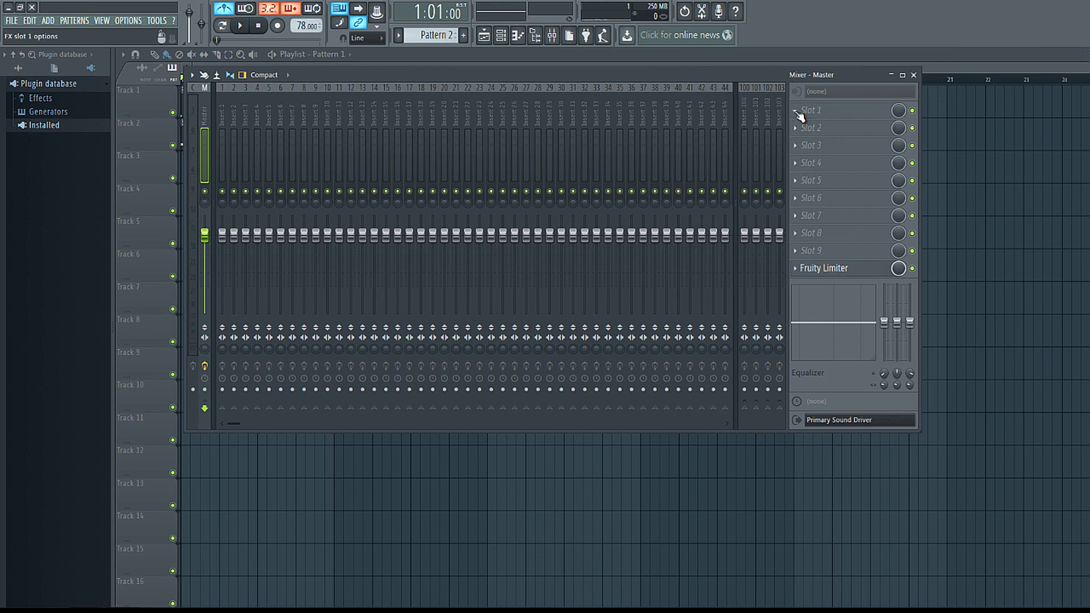
left_click(221, 113)
left_click(216, 118)
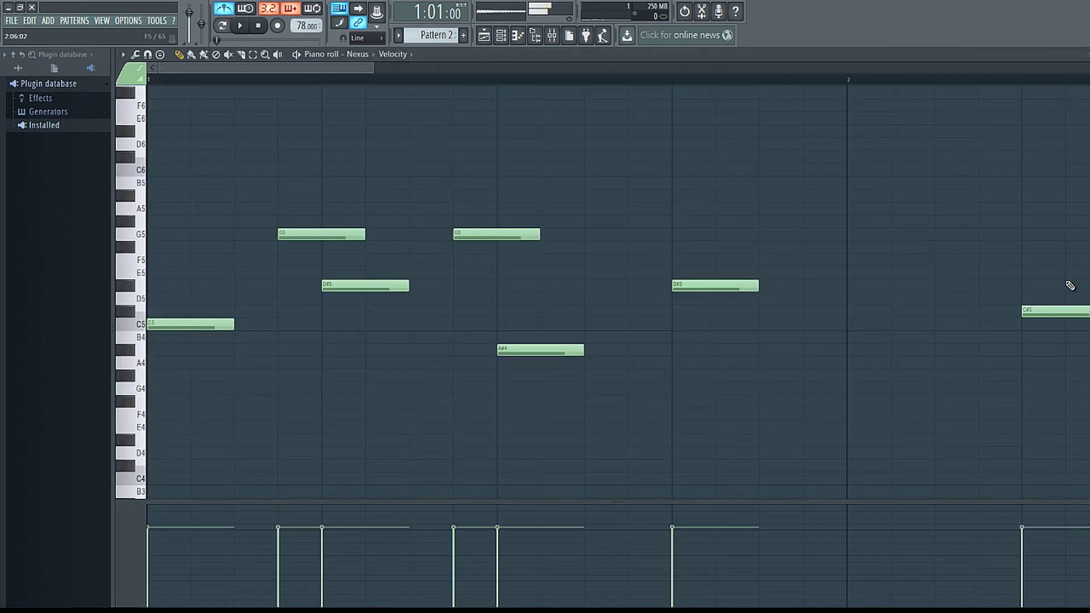
key("ctrl+z")
key("Escape")
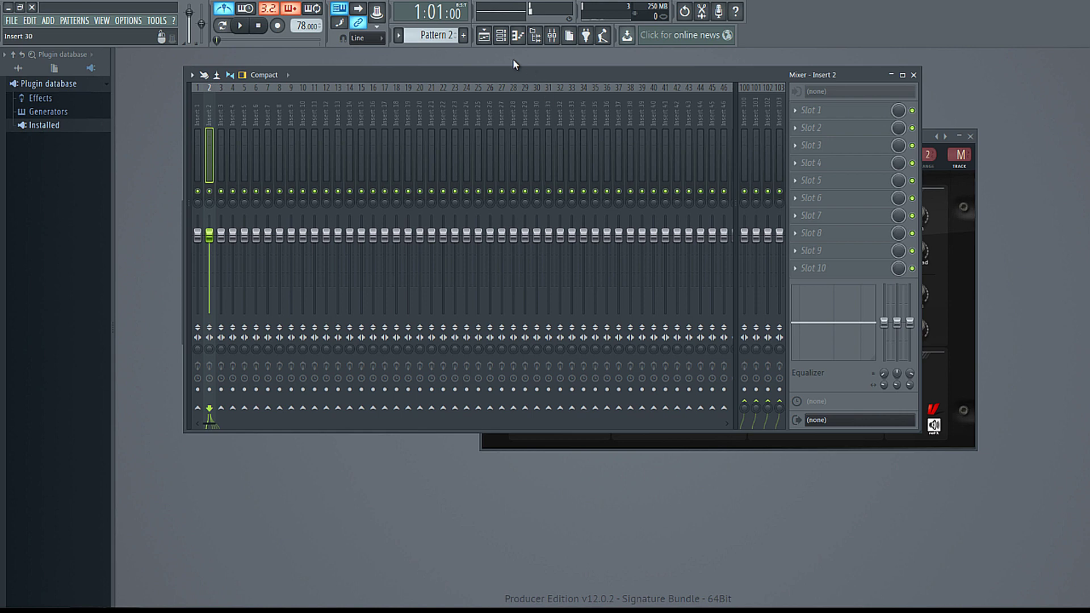
Switch to Pattern 1 in the channel rack and assign the Snare channel to a free mixer track
key("F6")
scroll(444, 35, "up", 1)
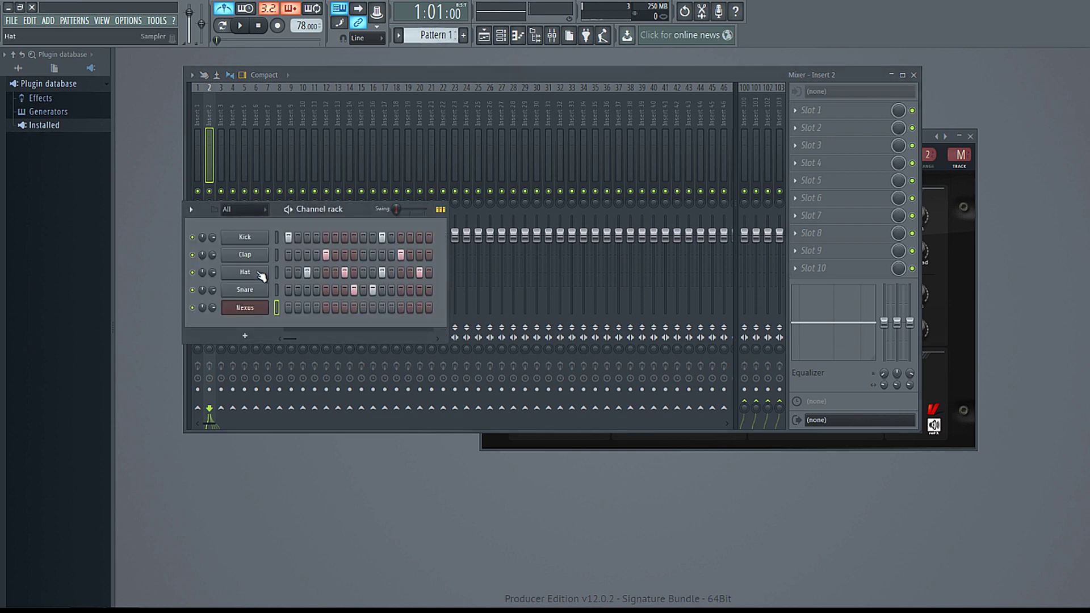
left_click(255, 292)
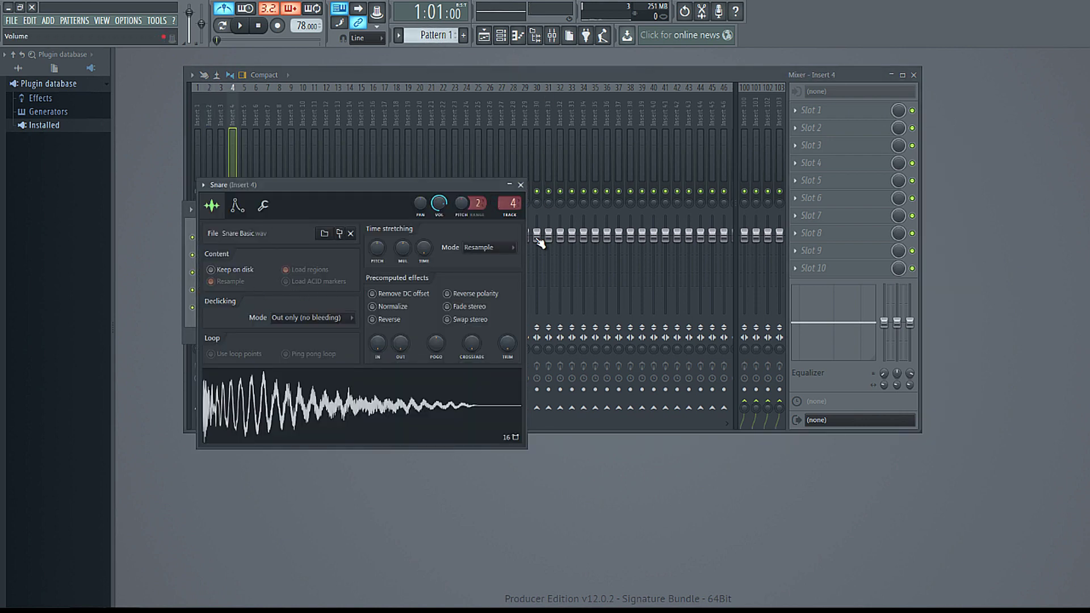
left_click(202, 185)
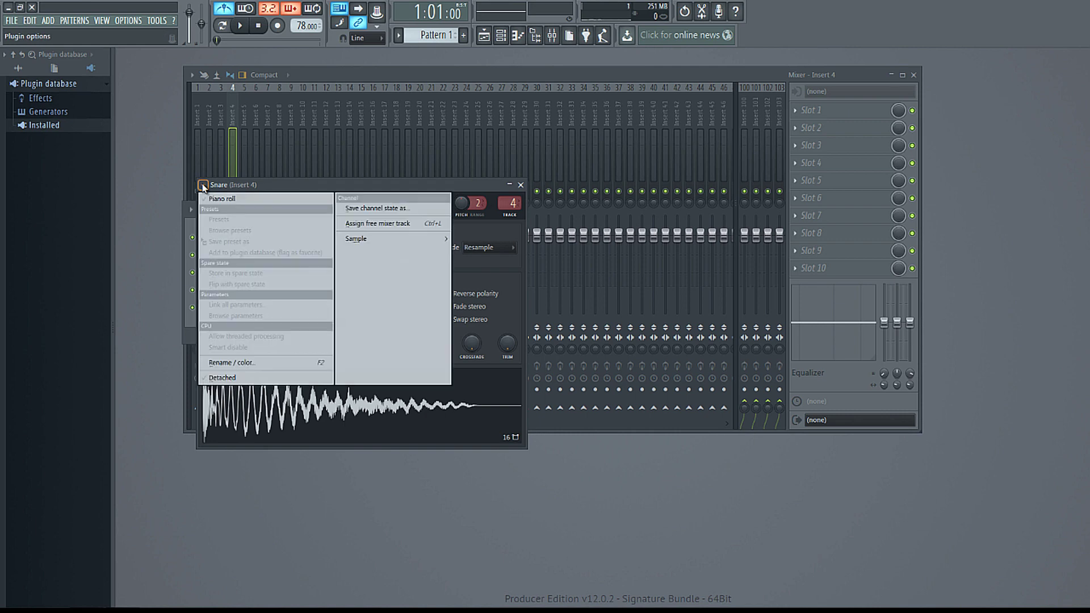
left_click(379, 224)
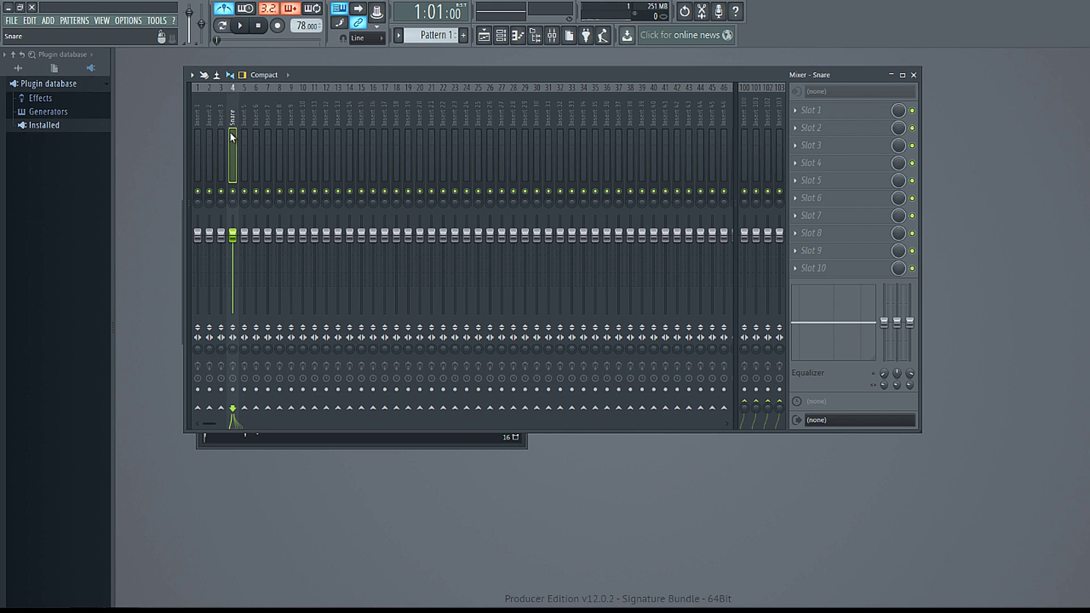
Load Fruity Reeverb 2 into Slot 1 of the Snare mixer track and choose its Cathedral preset during playback
left_click(811, 111)
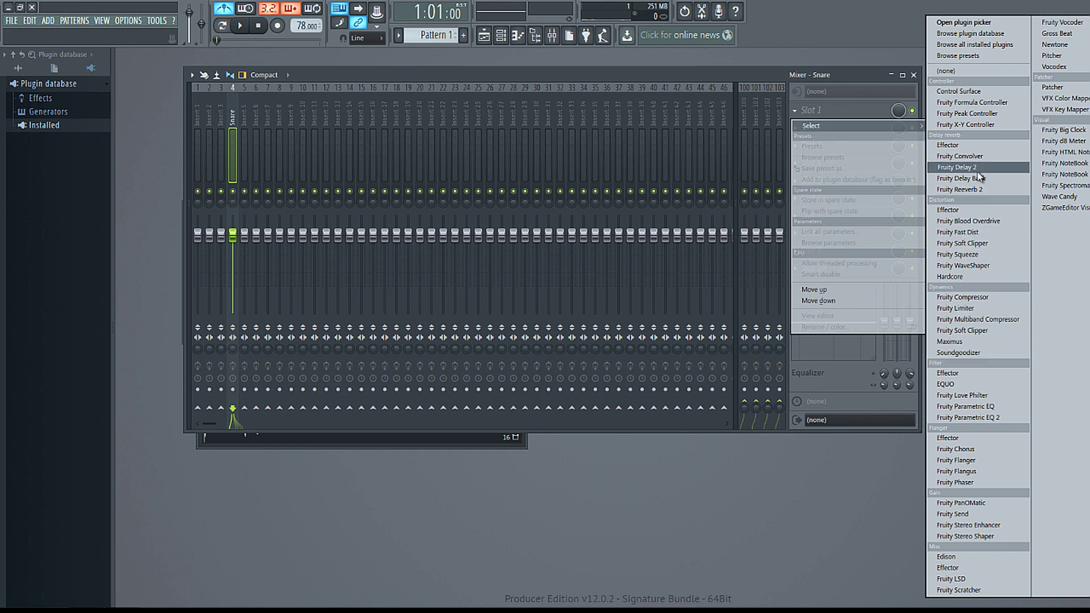
left_click(972, 189)
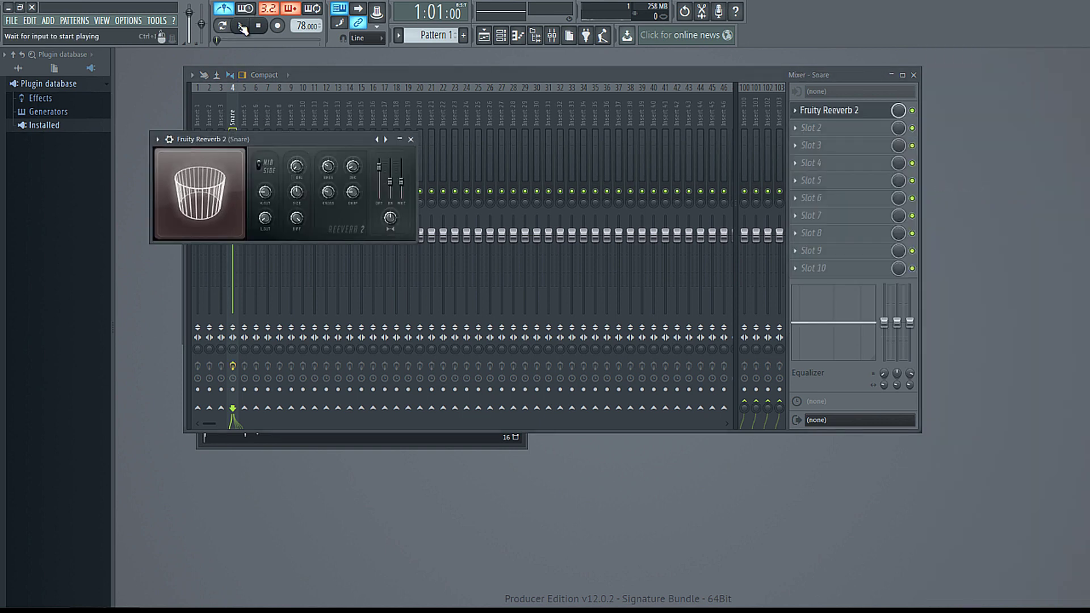
left_click(243, 27)
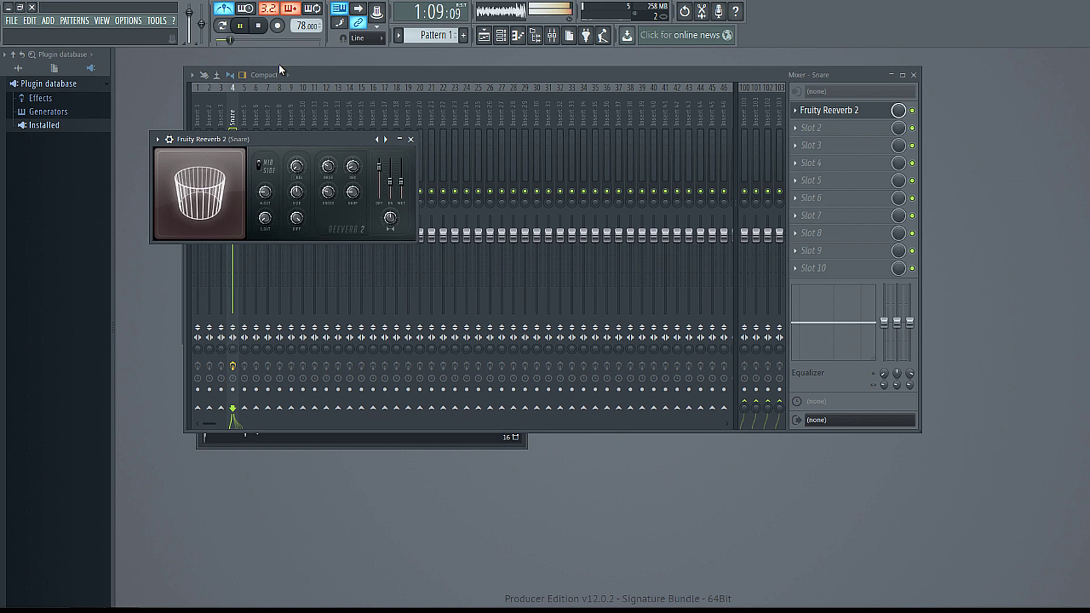
left_click(904, 91)
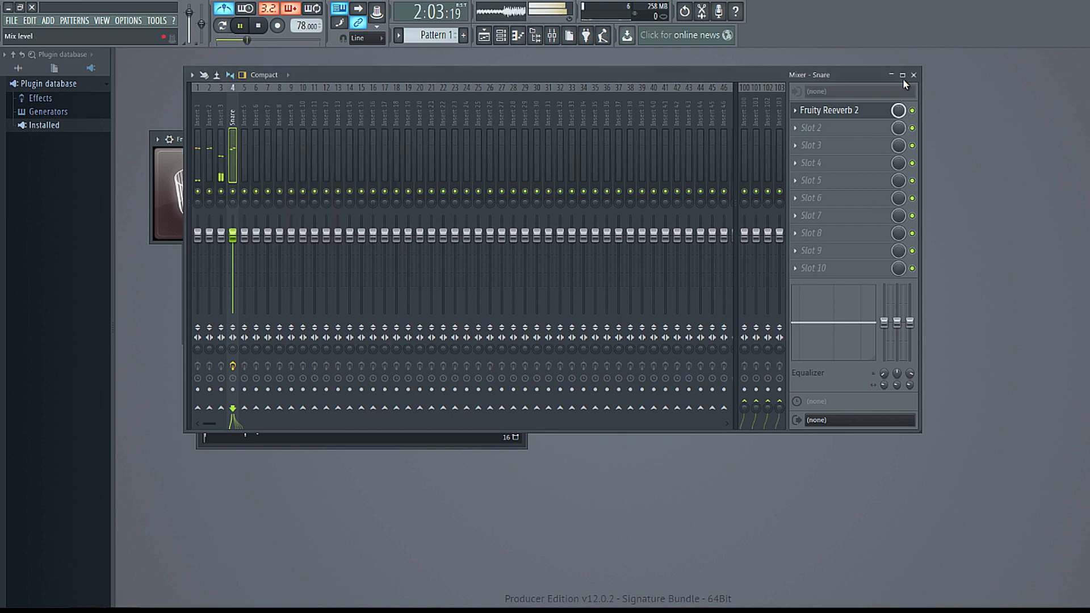
left_click(175, 134)
left_click(386, 139)
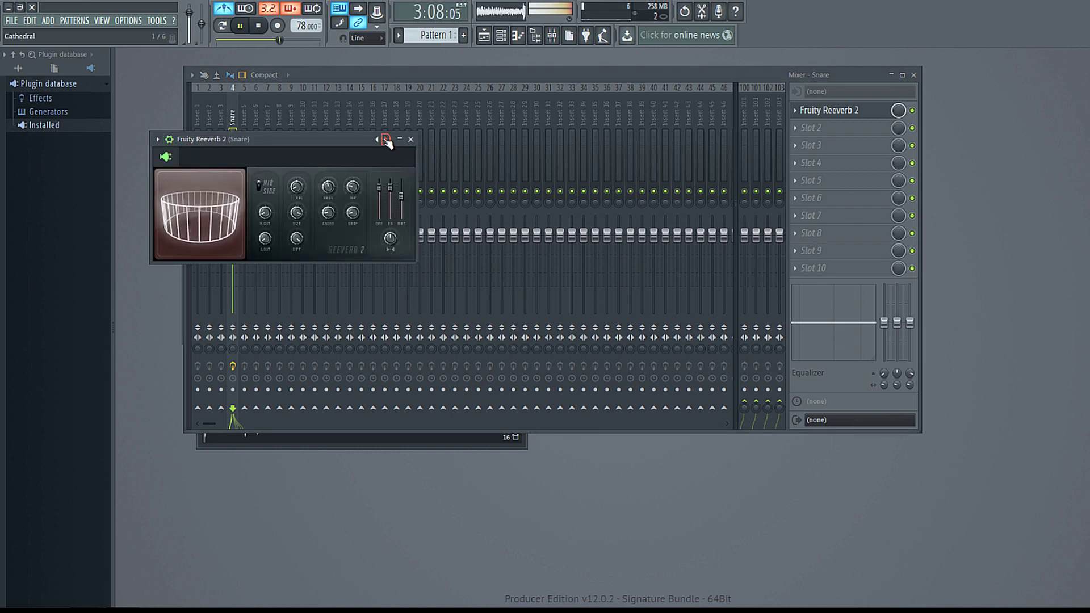
Audition the Snare with its reverb soloed in the channel rack, stop playback and re-enable all channels
key("F6")
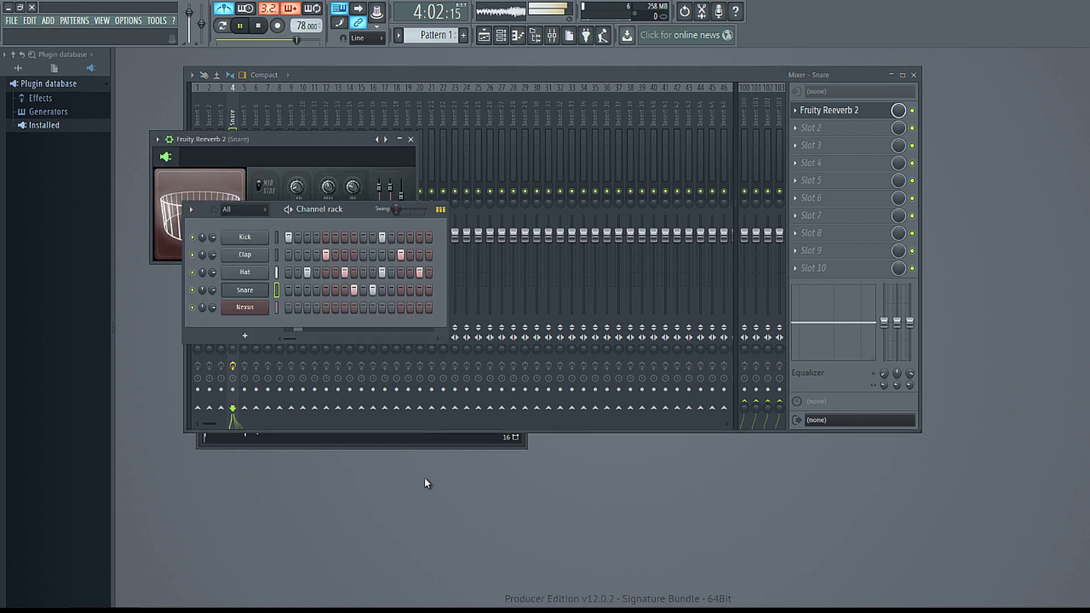
left_click(267, 32)
right_click(193, 291)
left_click(203, 297)
left_click(241, 27)
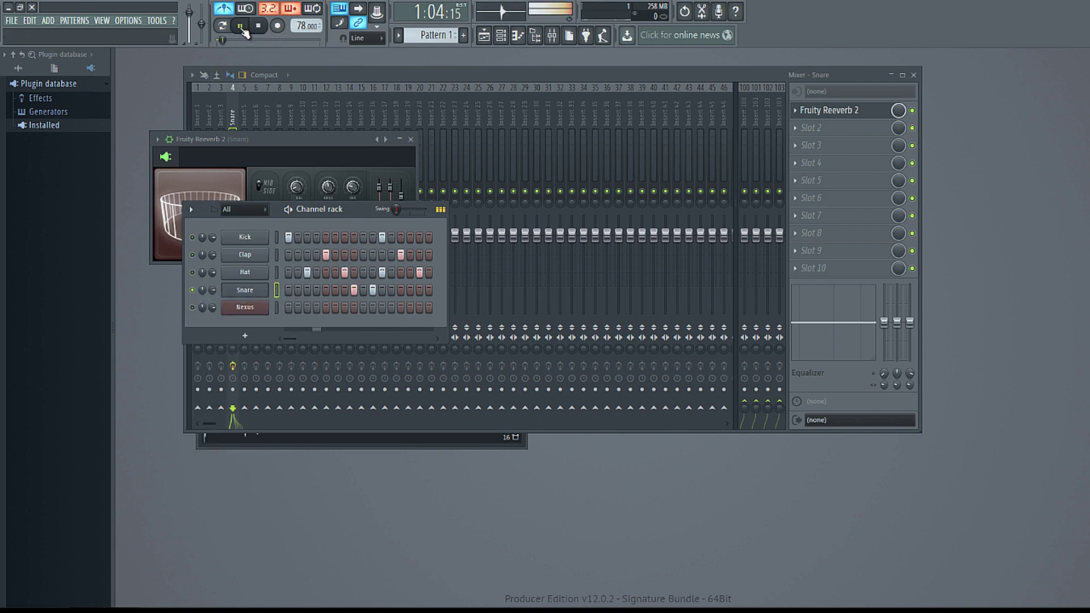
left_click(258, 28)
right_click(192, 290)
left_click(203, 298)
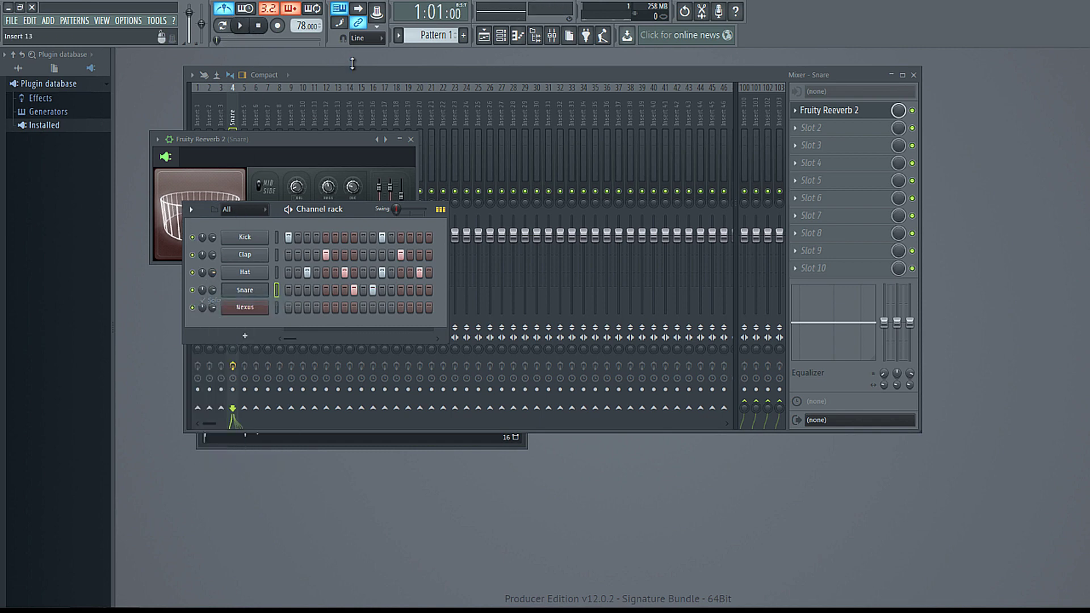
Audition the Snare track soloed in the mixer, stop playback and turn its solo off
left_click(364, 73)
right_click(233, 191)
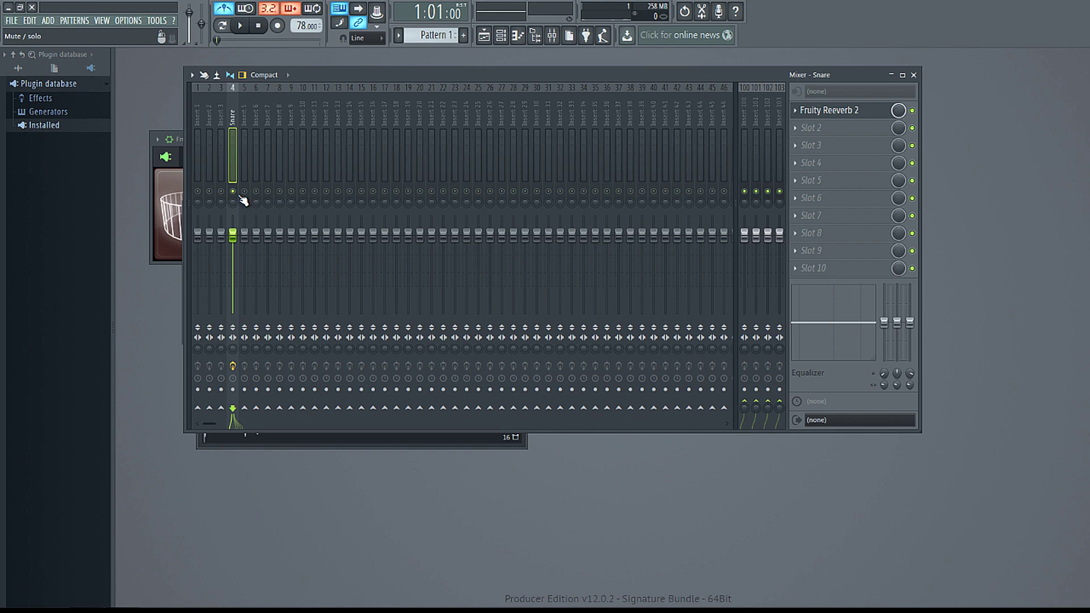
right_click(234, 191)
right_click(234, 192)
right_click(234, 192)
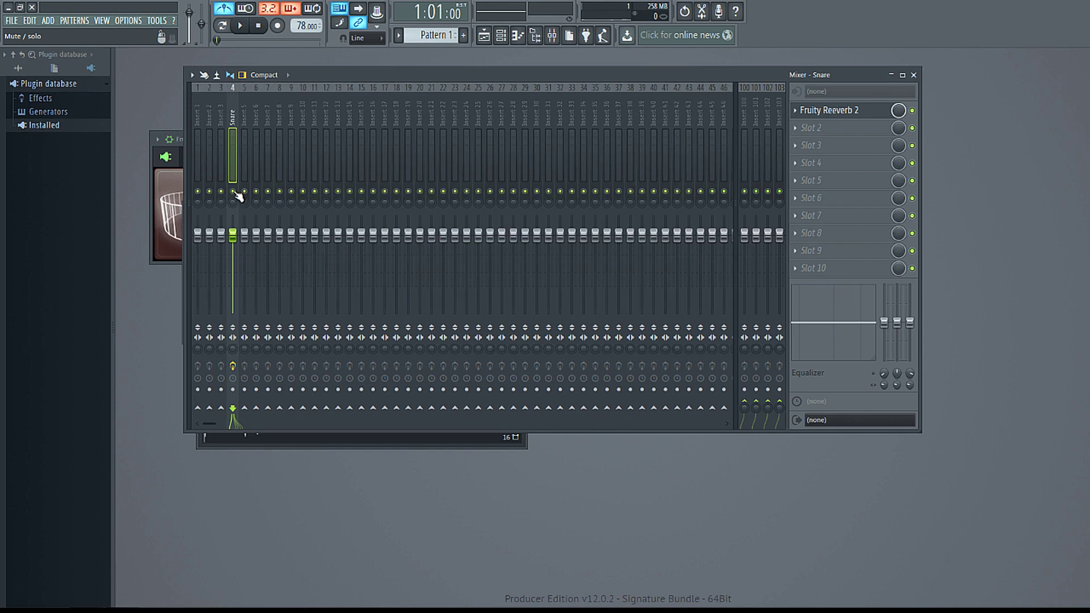
right_click(234, 192)
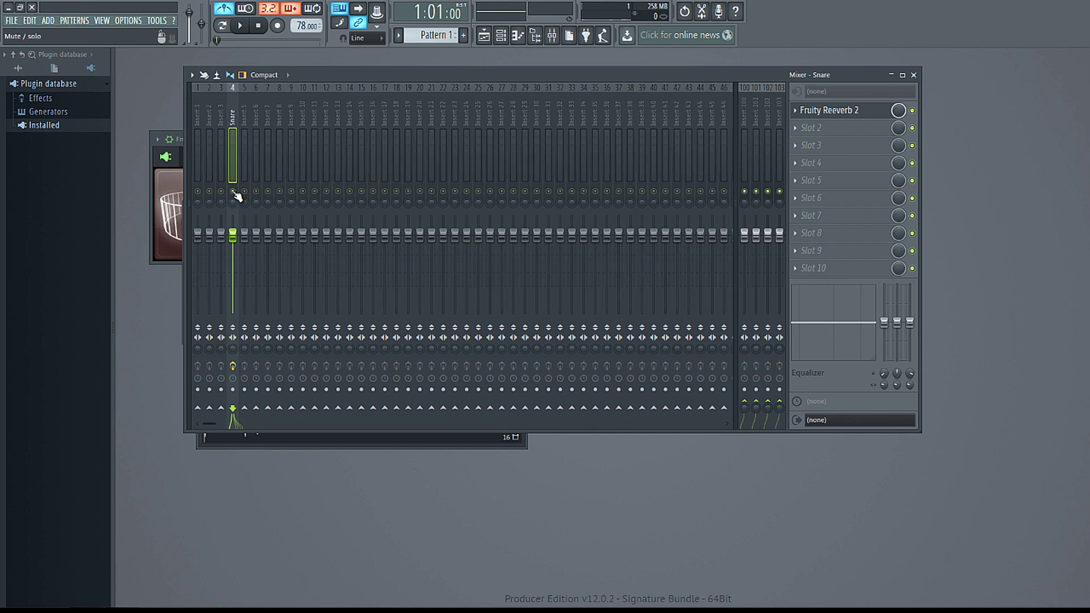
left_click(240, 26)
left_click(258, 26)
right_click(234, 192)
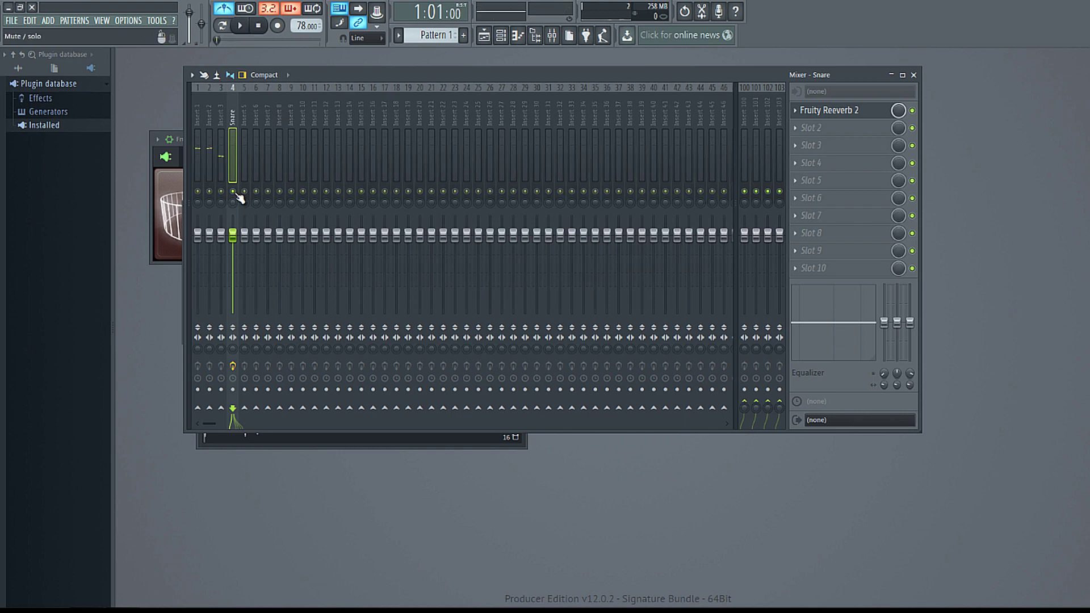
Open the Kick and Clap channel settings from the channel rack and dismiss the pattern and channel picker
key("F6")
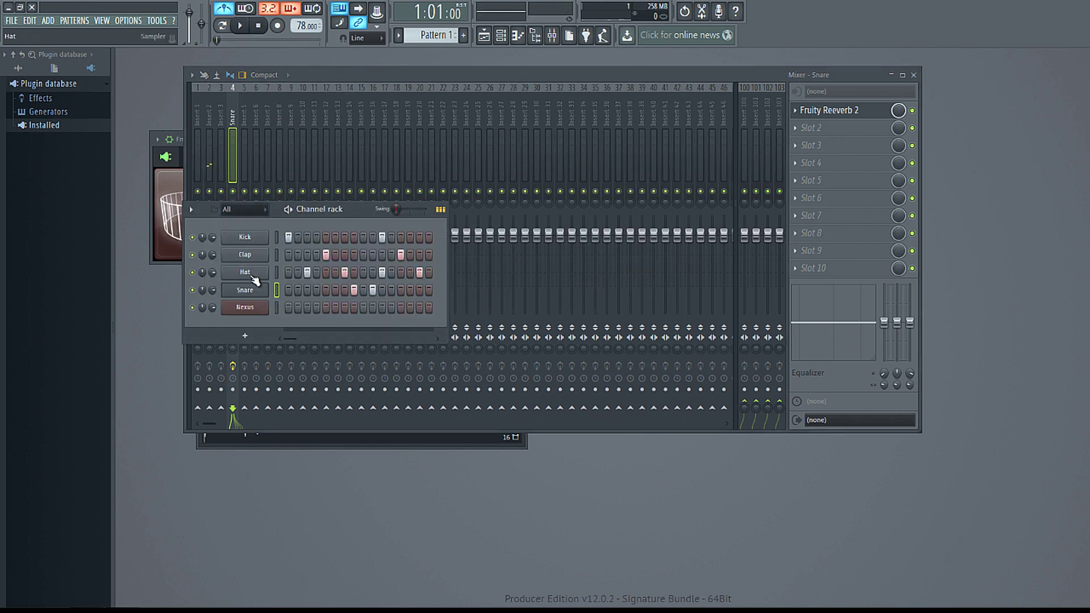
left_click(260, 239)
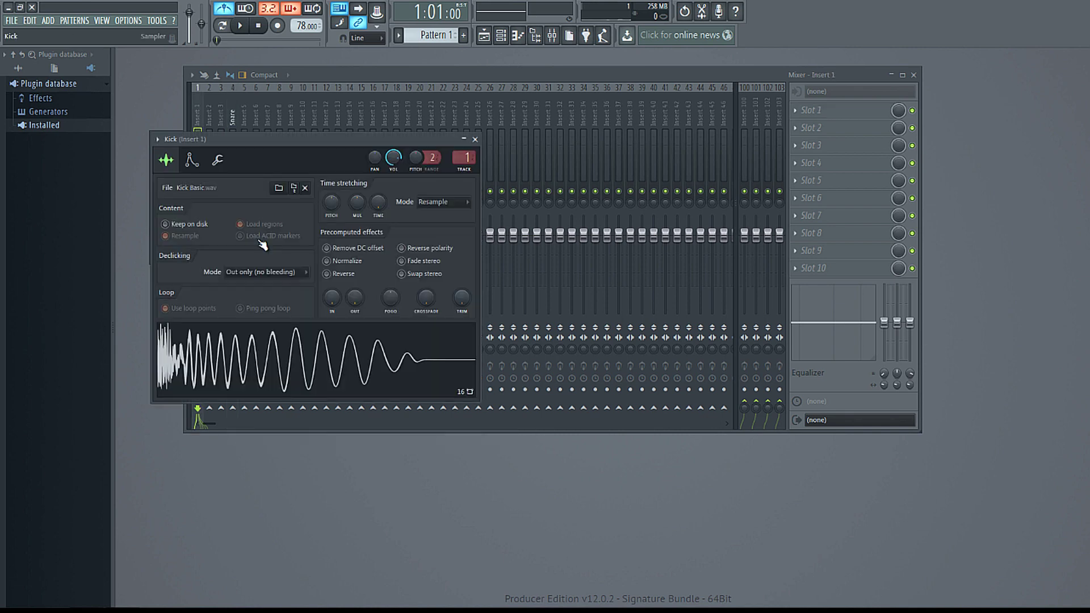
key("F6")
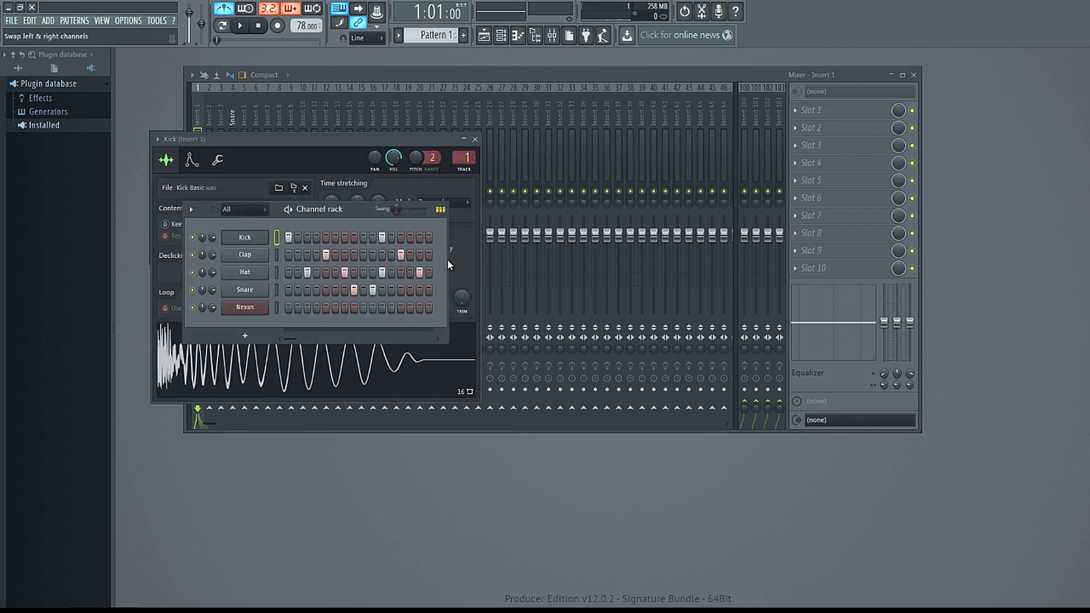
left_click(256, 257)
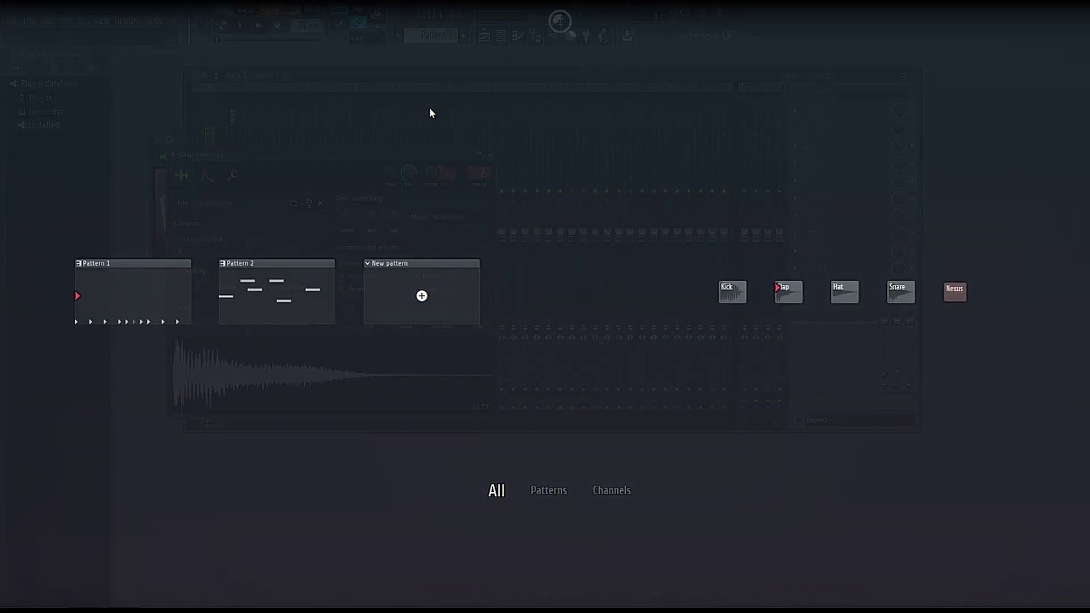
left_click(695, 149)
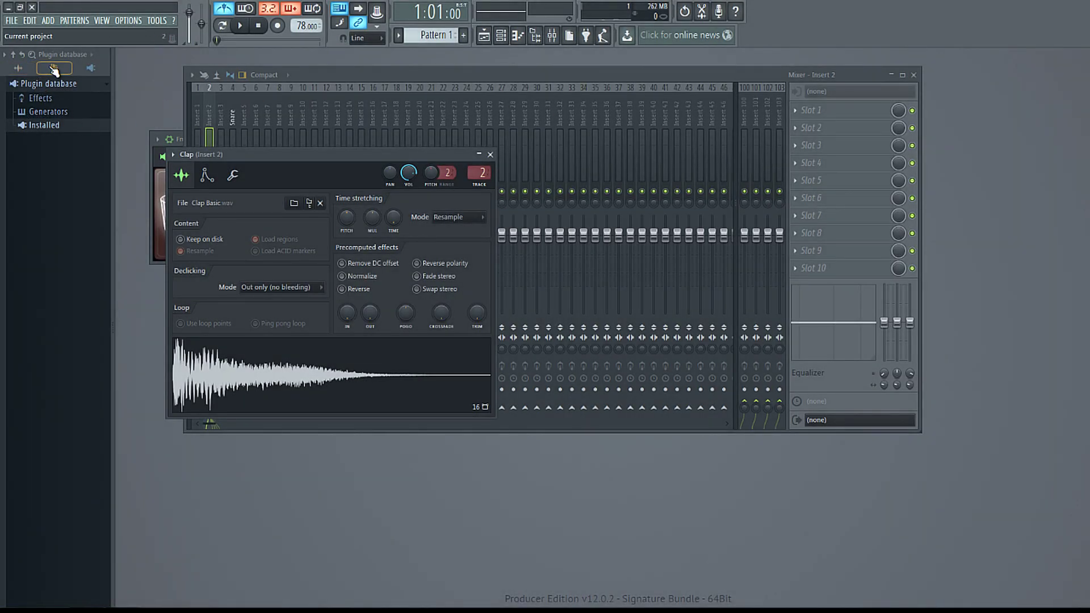
Expand the current project's History in the browser and examine its piano roll and playlist edit entries
left_click(54, 69)
left_click(54, 86)
left_click(41, 97)
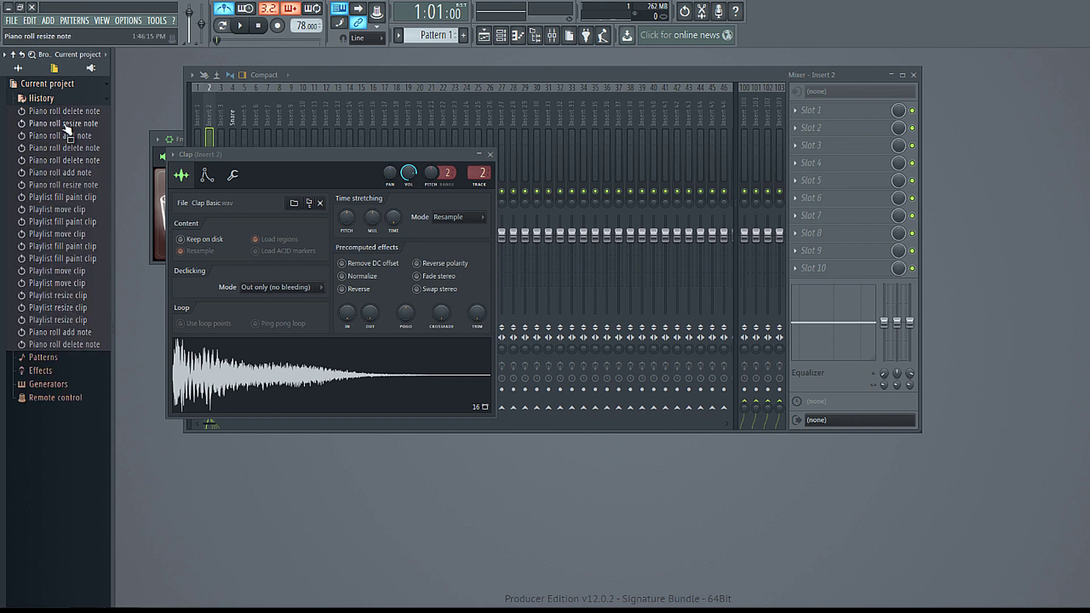
left_click(77, 112)
left_click(88, 344)
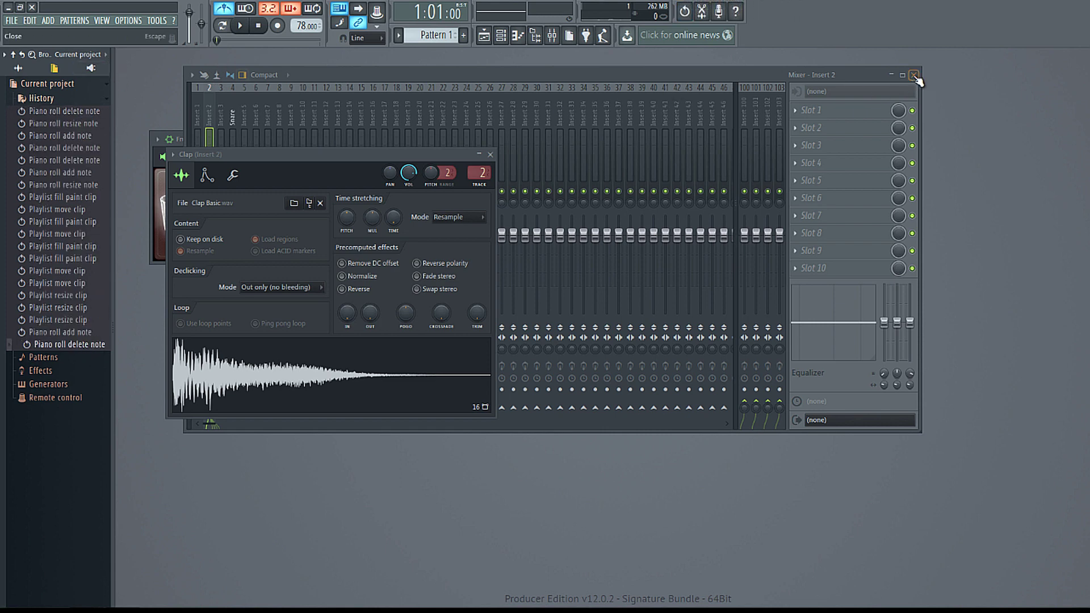
Open the Kick channel's sample settings and try out the In and Out fade controls
key("F6")
left_click(257, 249)
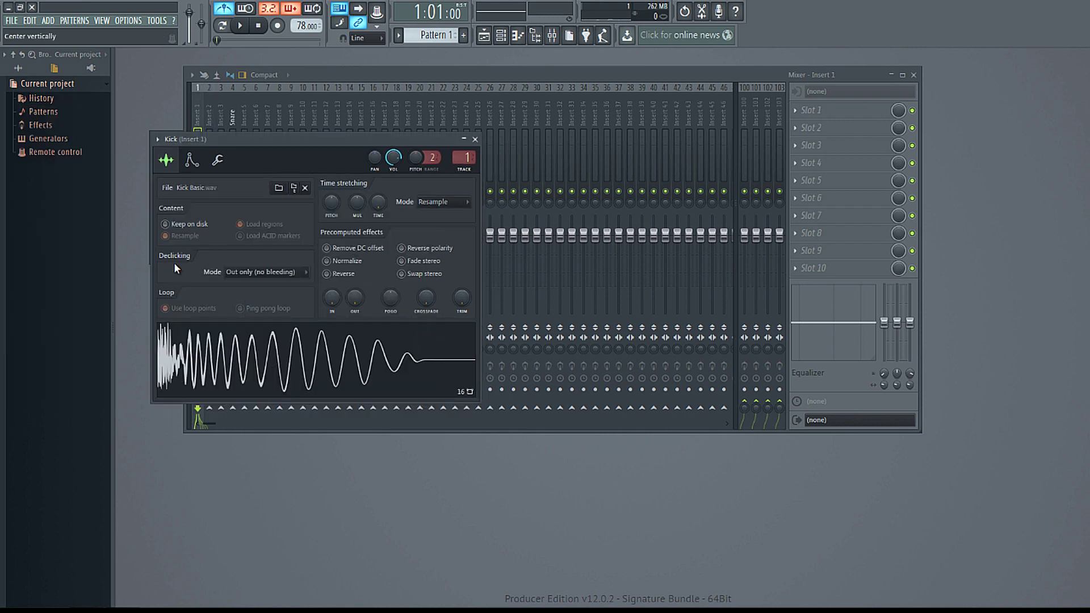
left_click(191, 161)
left_click(166, 160)
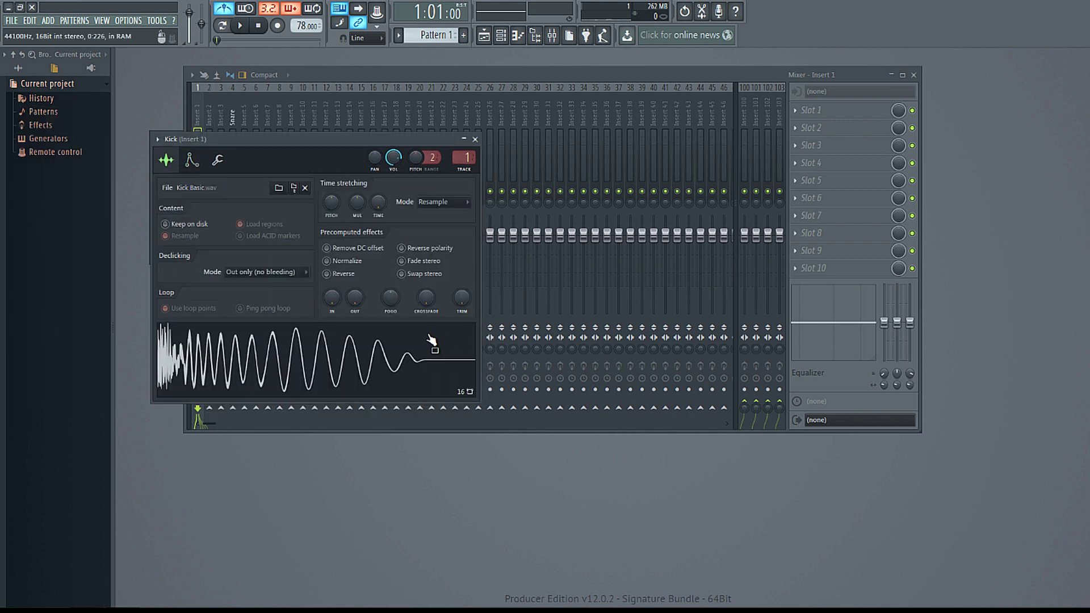
left_click_drag(354, 297, 401, 374)
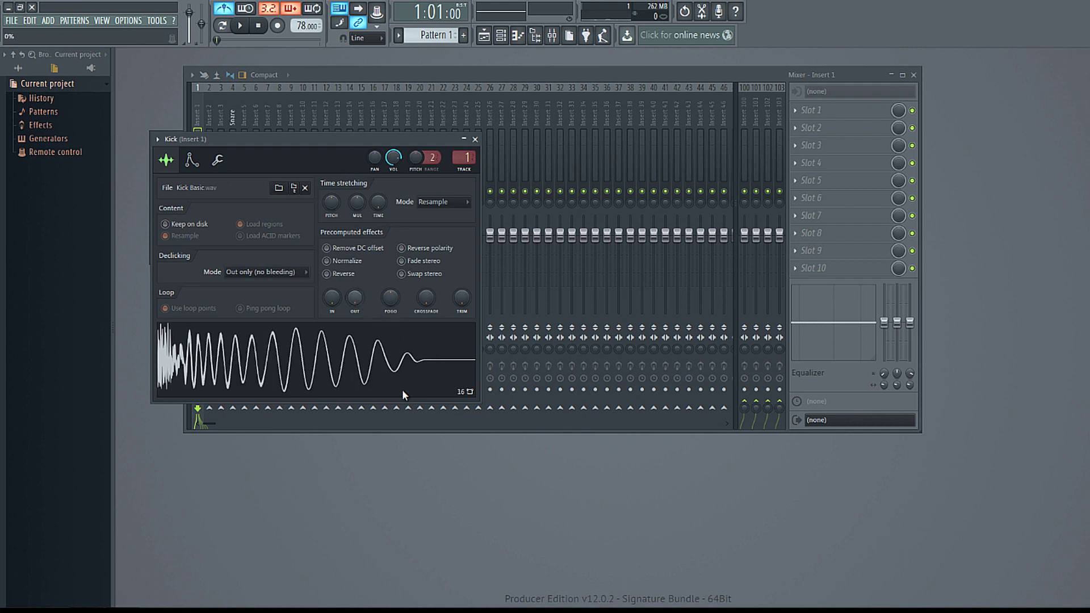
left_click_drag(331, 297, 354, 317)
Open the Kick's miscellaneous settings, reset its volume level adjustment and try the arpeggiator's up direction
left_click(193, 161)
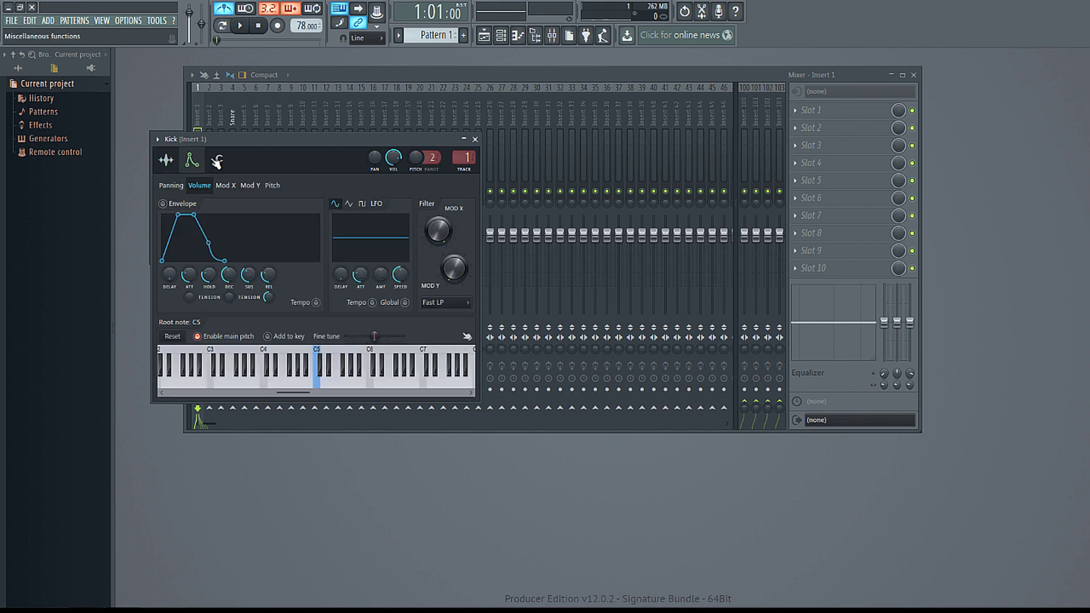
left_click(216, 161)
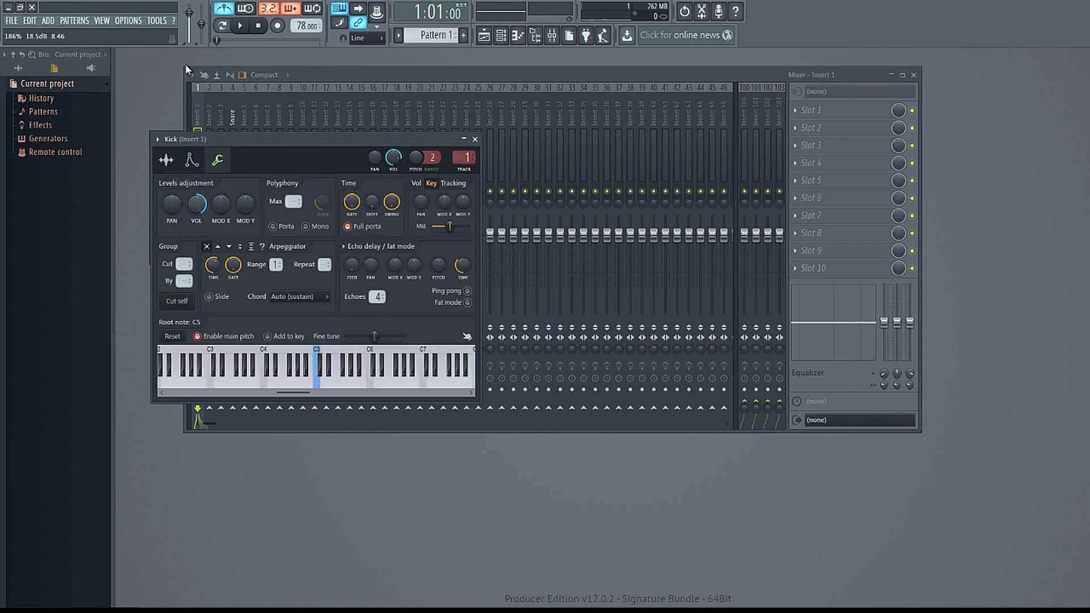
right_click(194, 202)
left_click(286, 281)
left_click(218, 248)
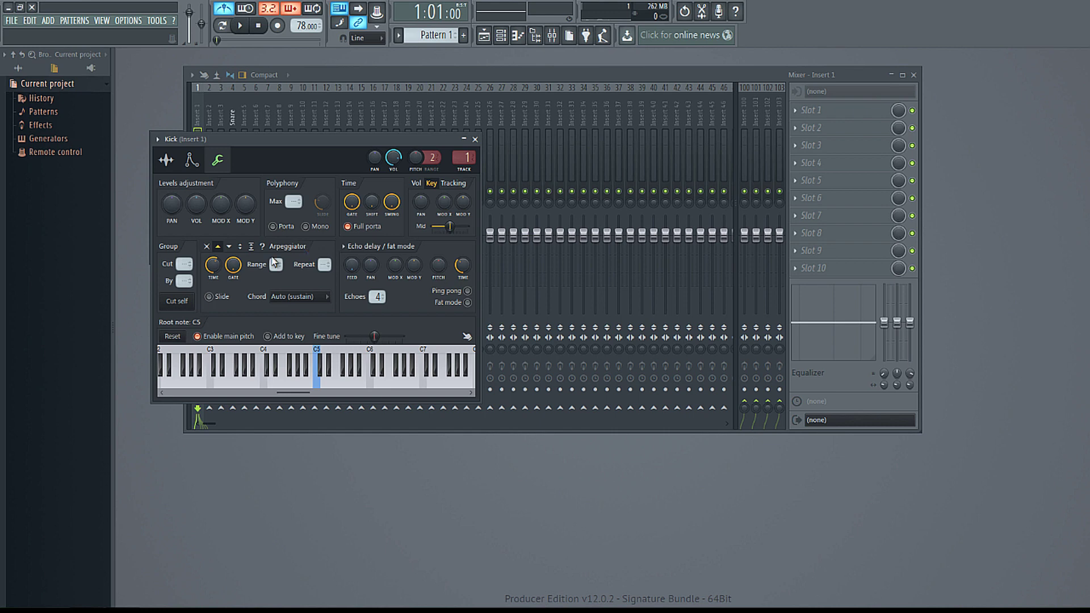
Open the Nexus channel's miscellaneous settings and audition notes on its preview keyboard
key("F6")
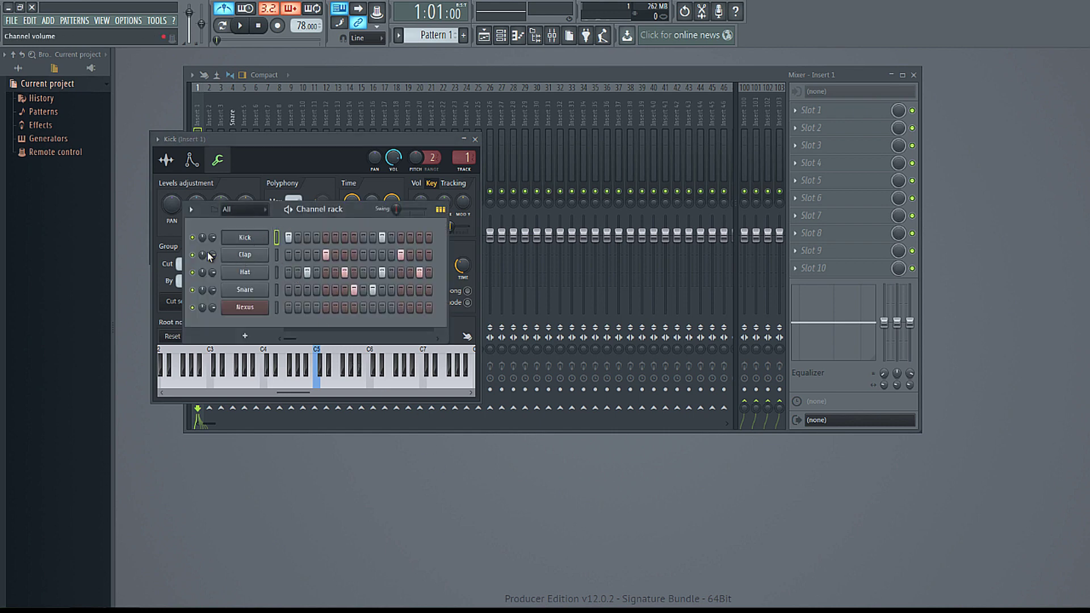
left_click(276, 307)
left_click(254, 311)
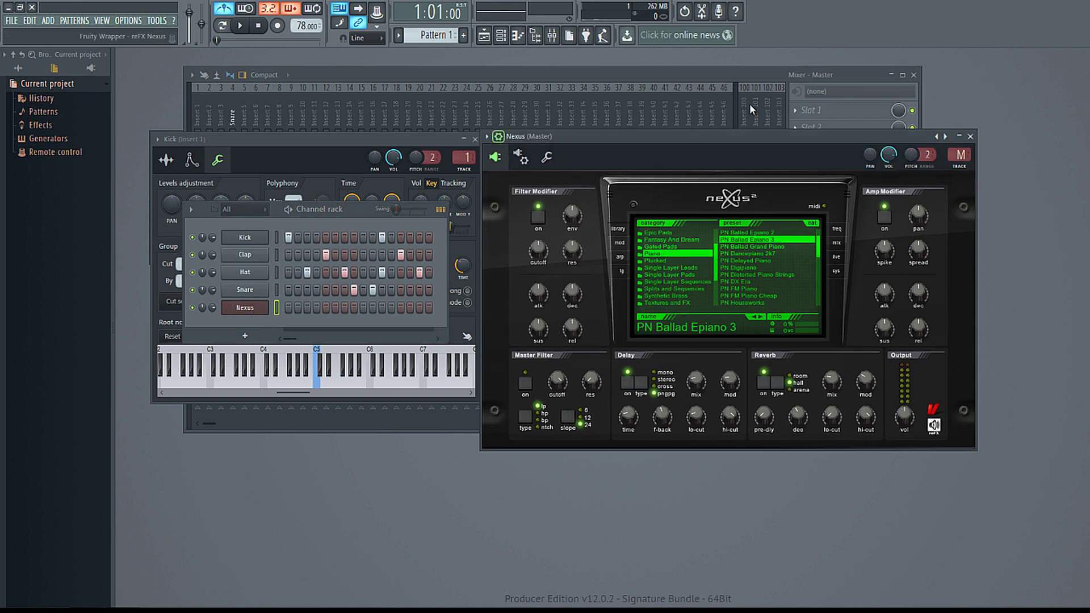
left_click(525, 161)
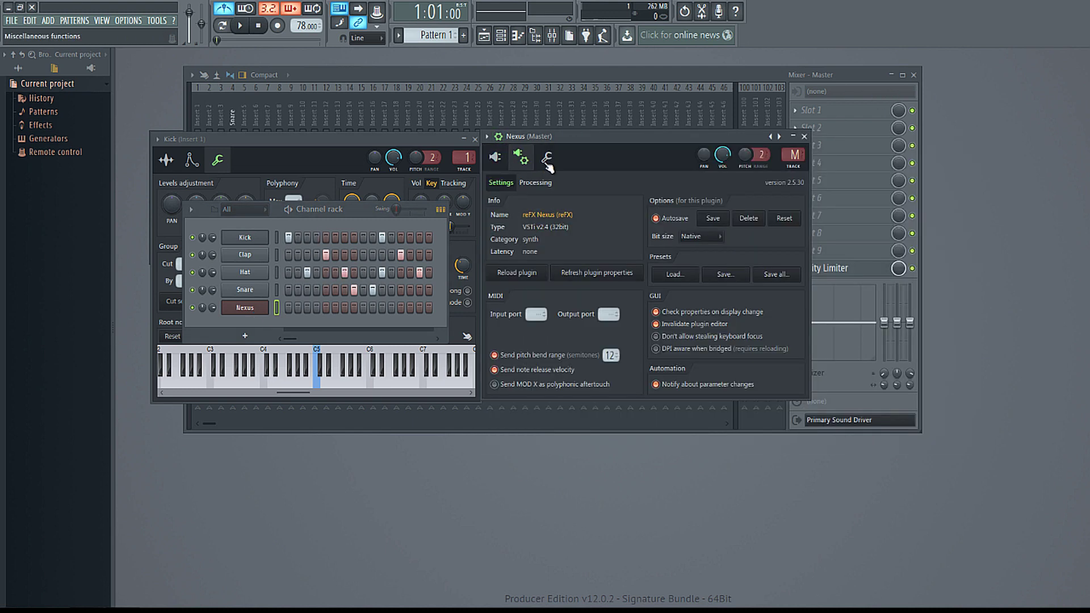
left_click(548, 162)
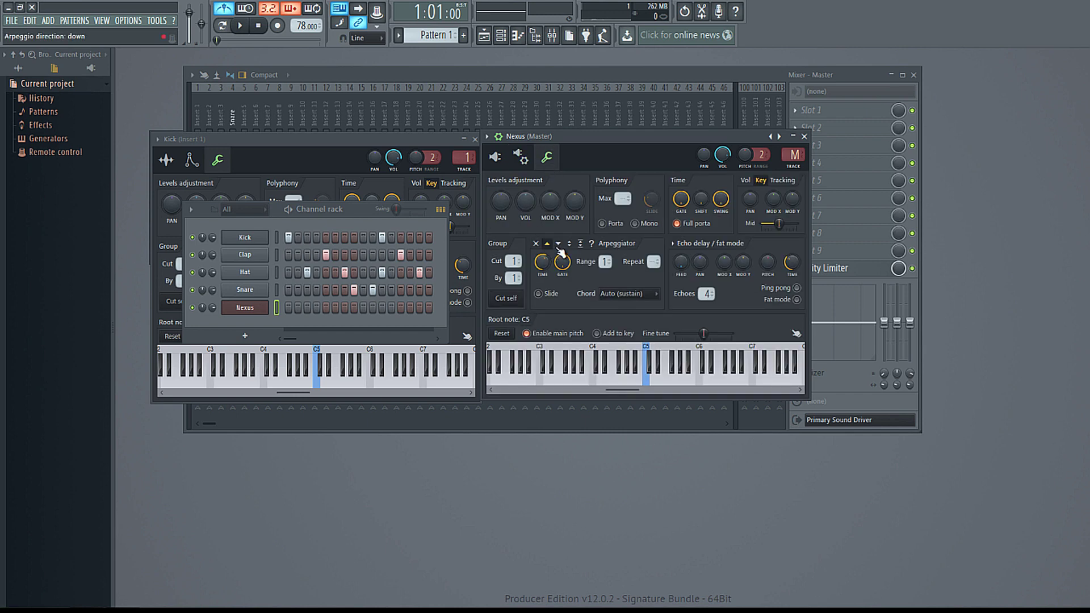
left_click_drag(653, 367, 670, 379)
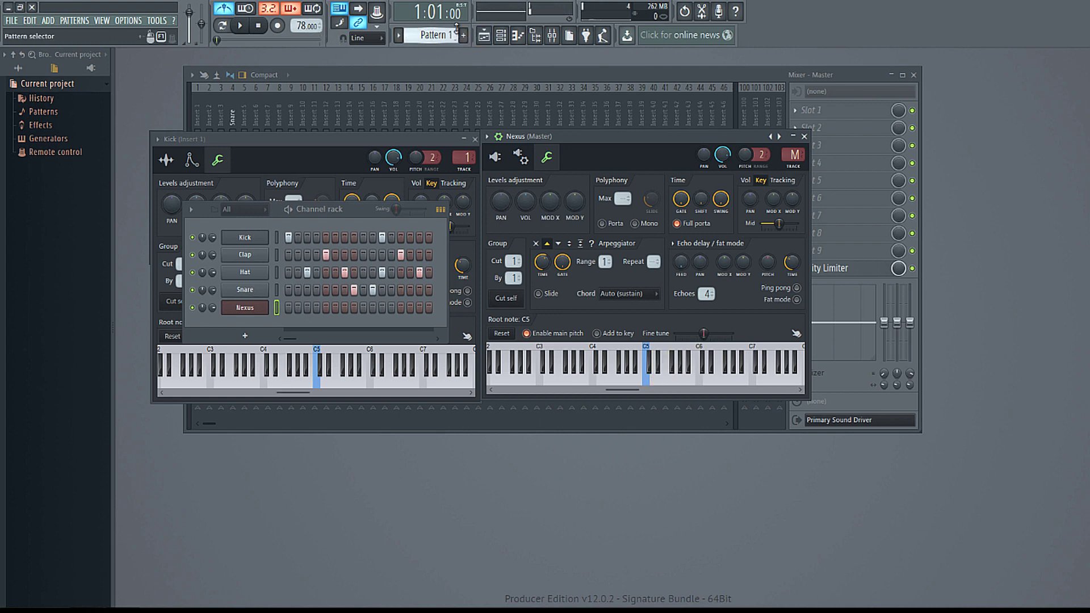
Switch to Pattern 2, play back its Nexus melody and stop playback
scroll(437, 36, "down", 1)
key("space")
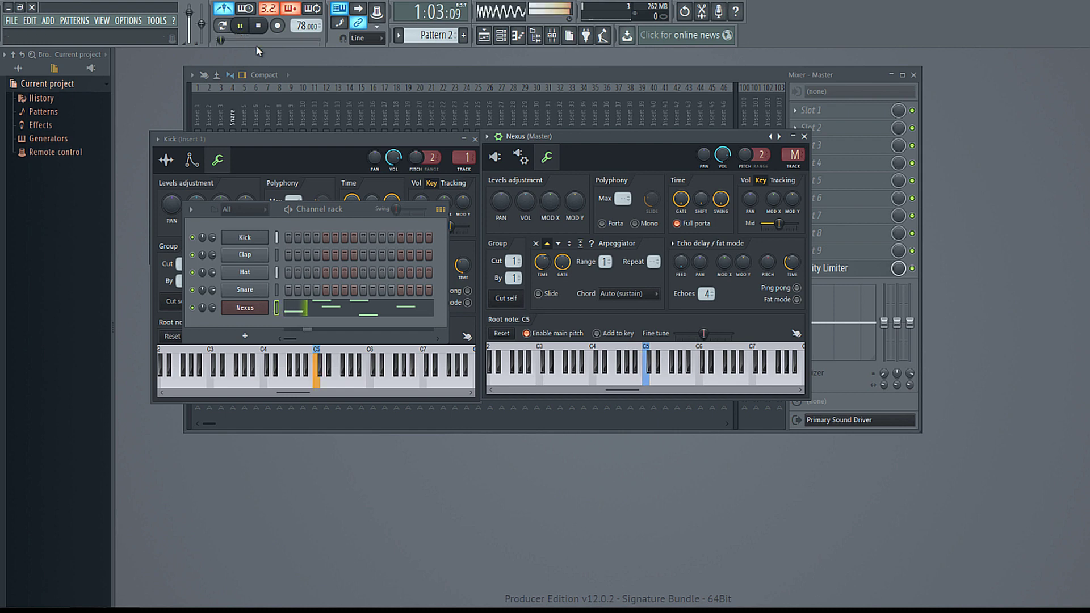
key("space")
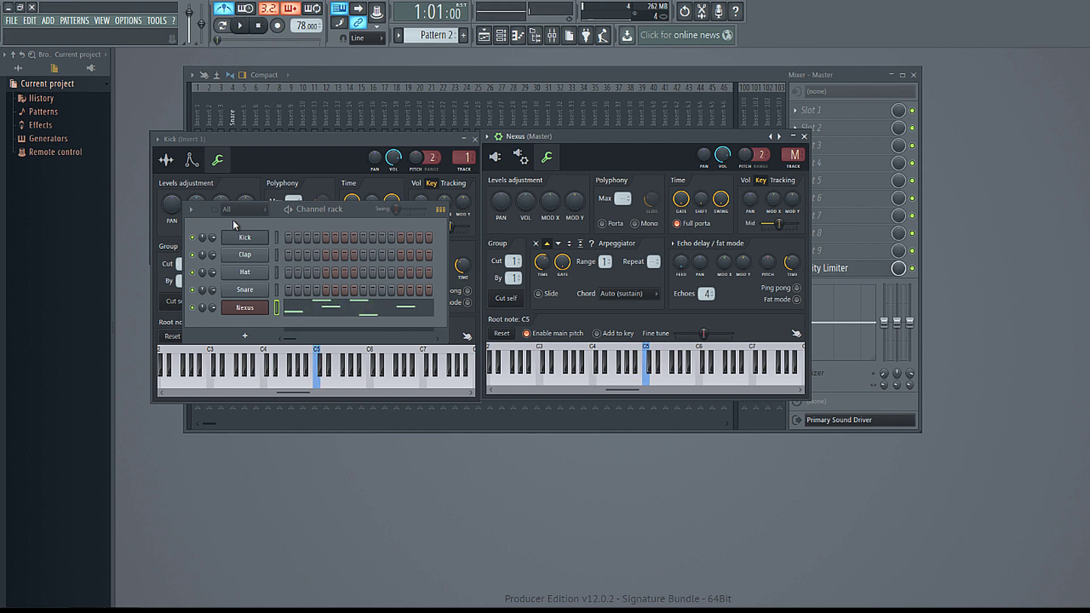
View the Kick arpeggiator's chord list, try its directions and turn the arpeggiator off
left_click(239, 236)
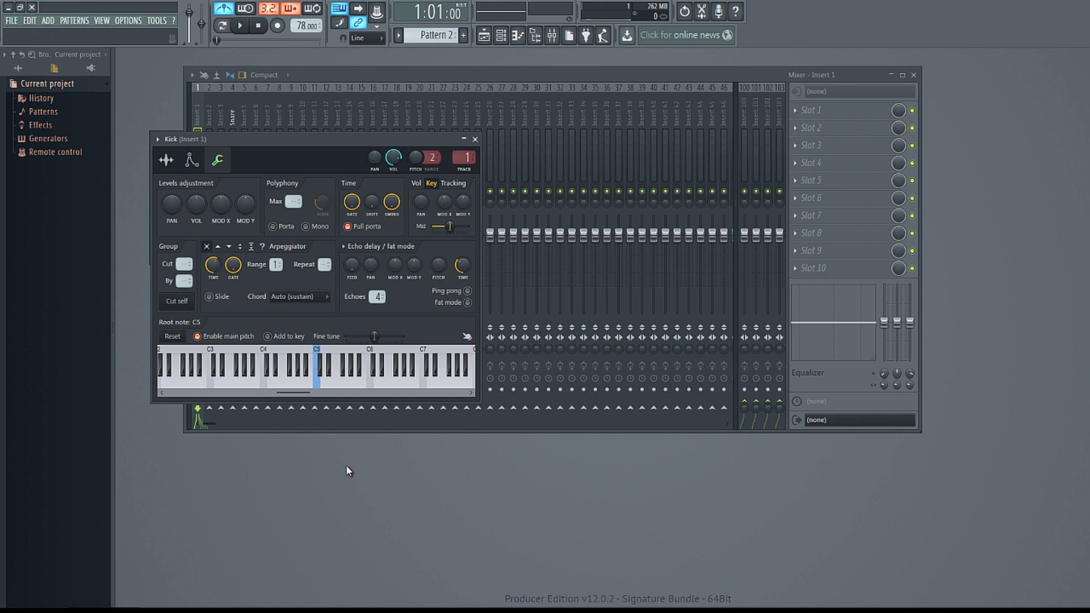
left_click(293, 308)
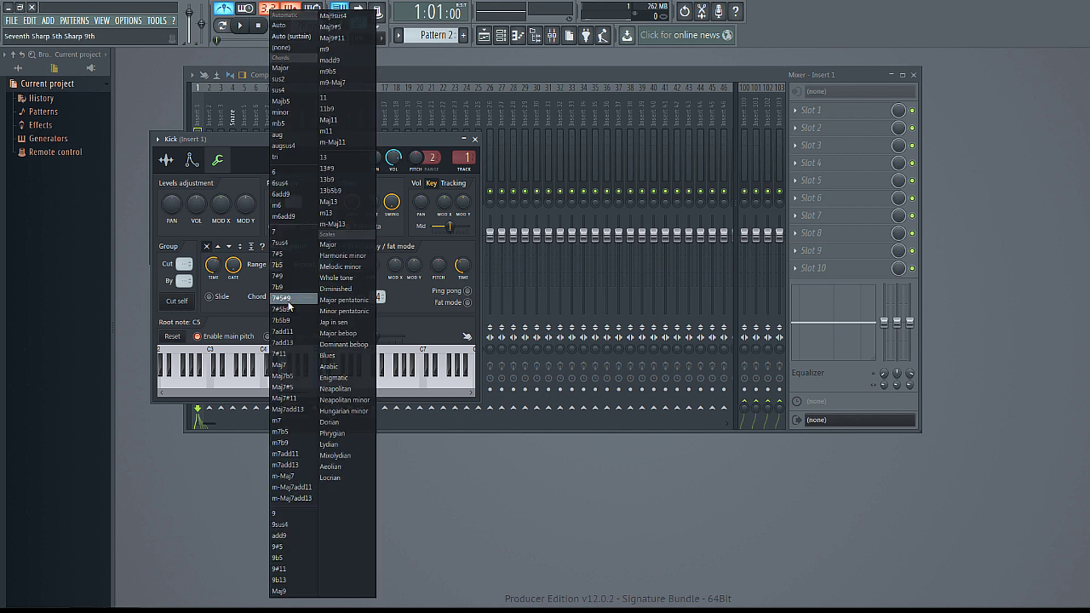
left_click(244, 301)
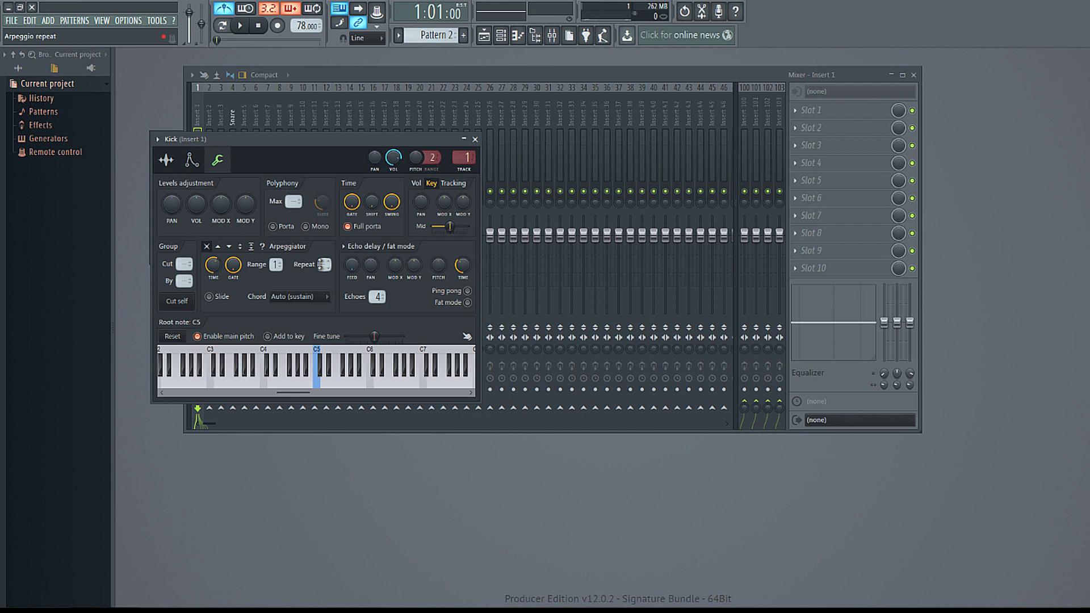
left_click(218, 246)
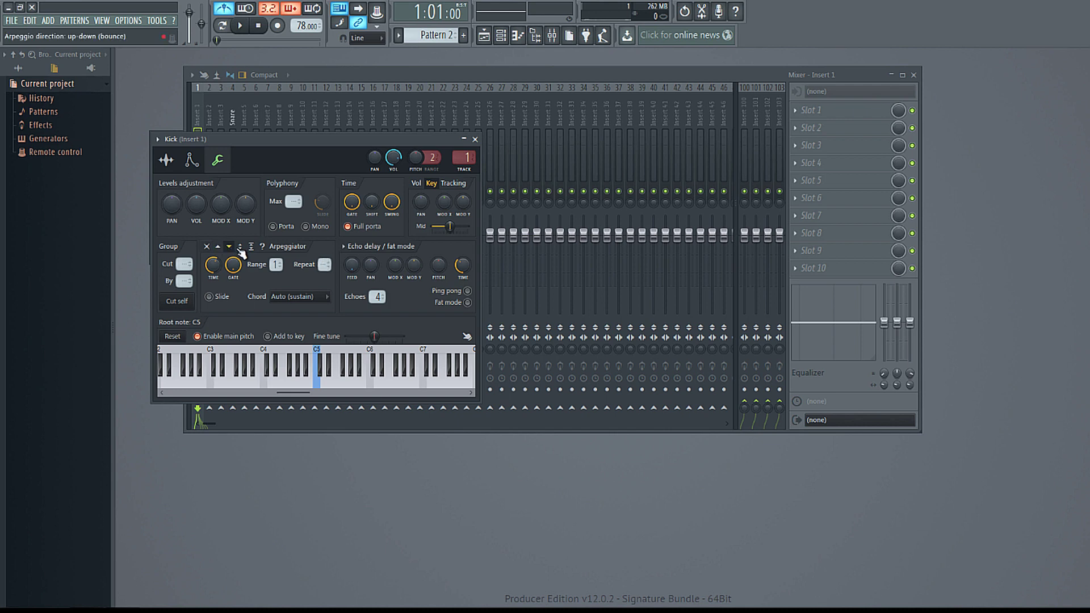
left_click(206, 247)
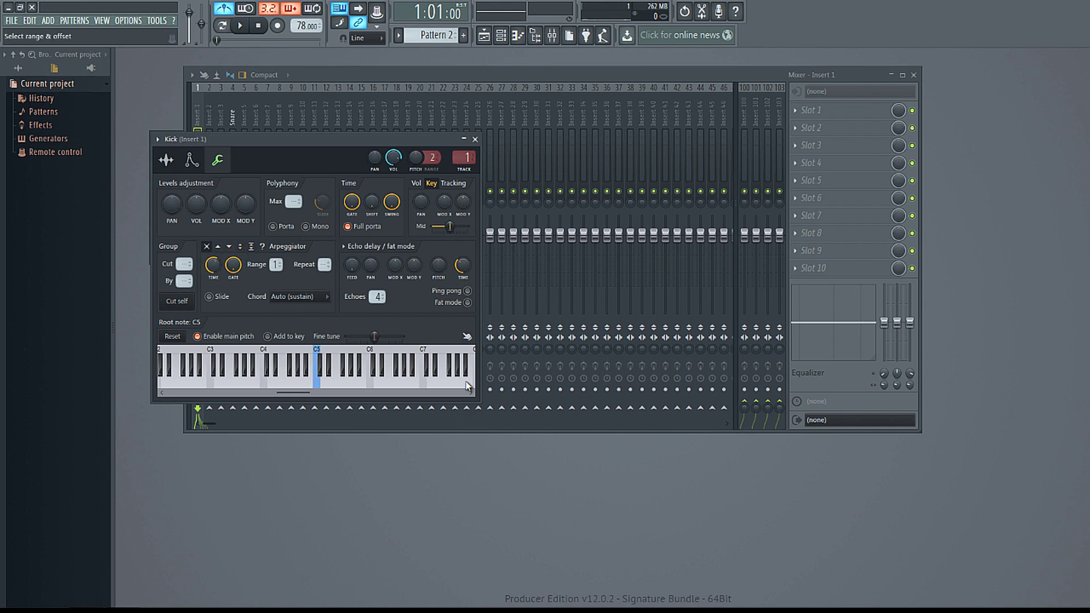
Show and close the tempo tapper, and close the mixer window
key("F6")
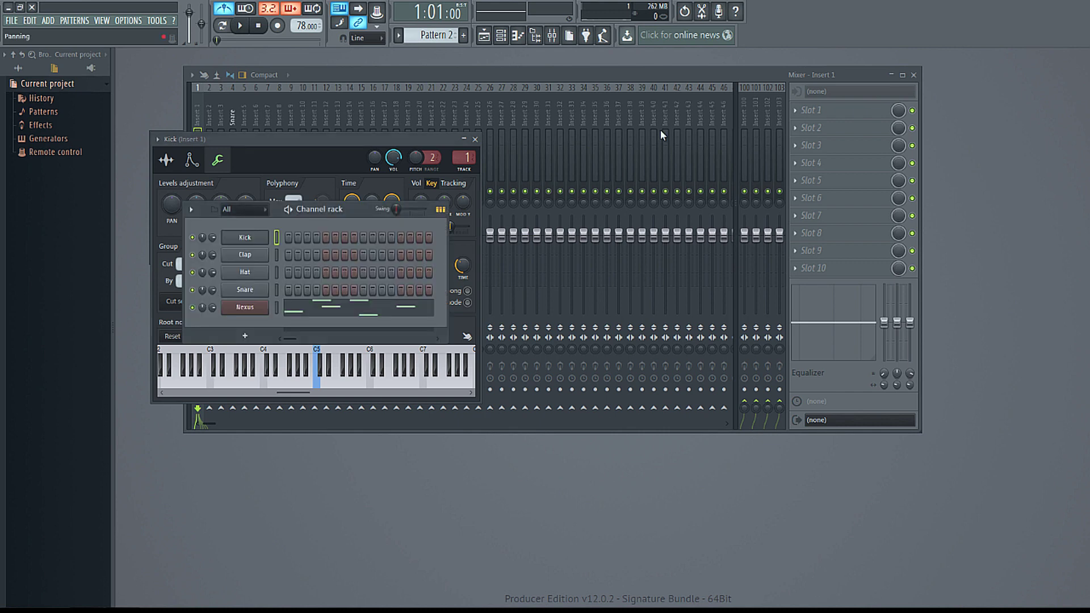
left_click(588, 37)
left_click(604, 37)
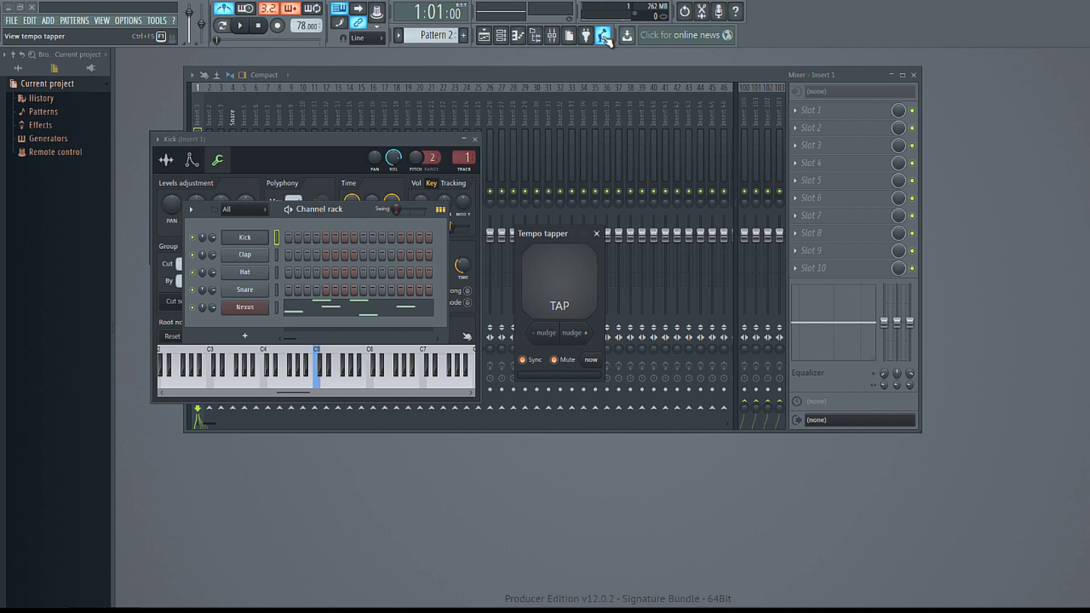
left_click(596, 233)
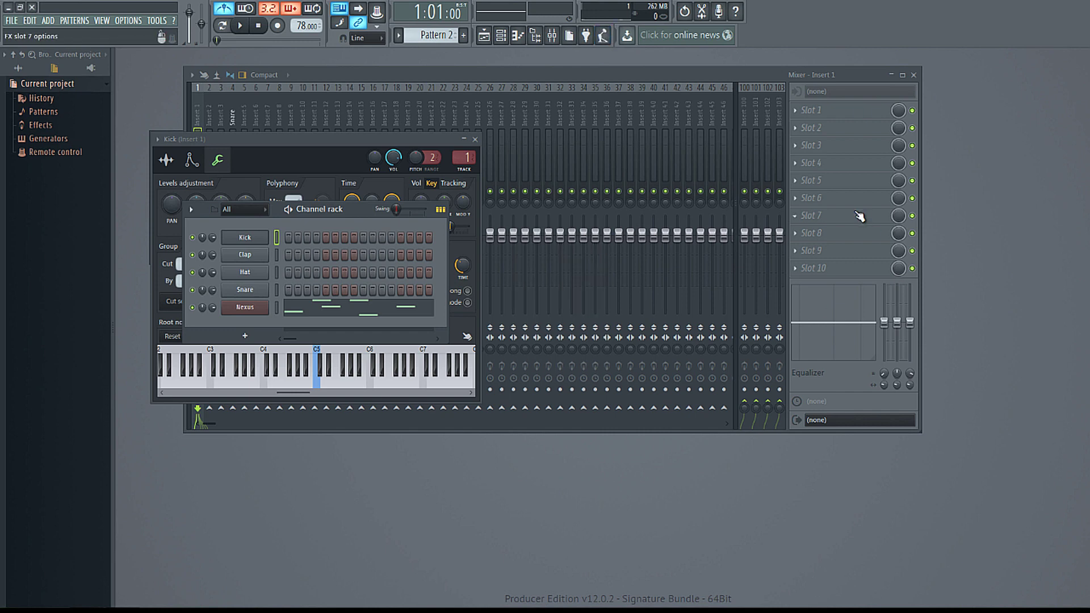
left_click(914, 76)
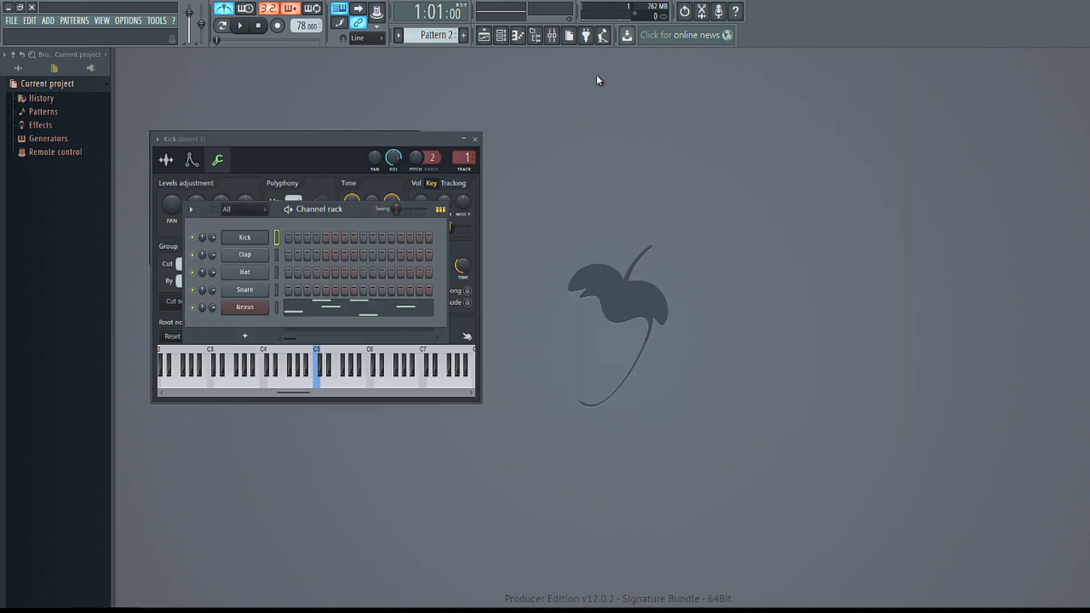
left_click(603, 34)
left_click(603, 35)
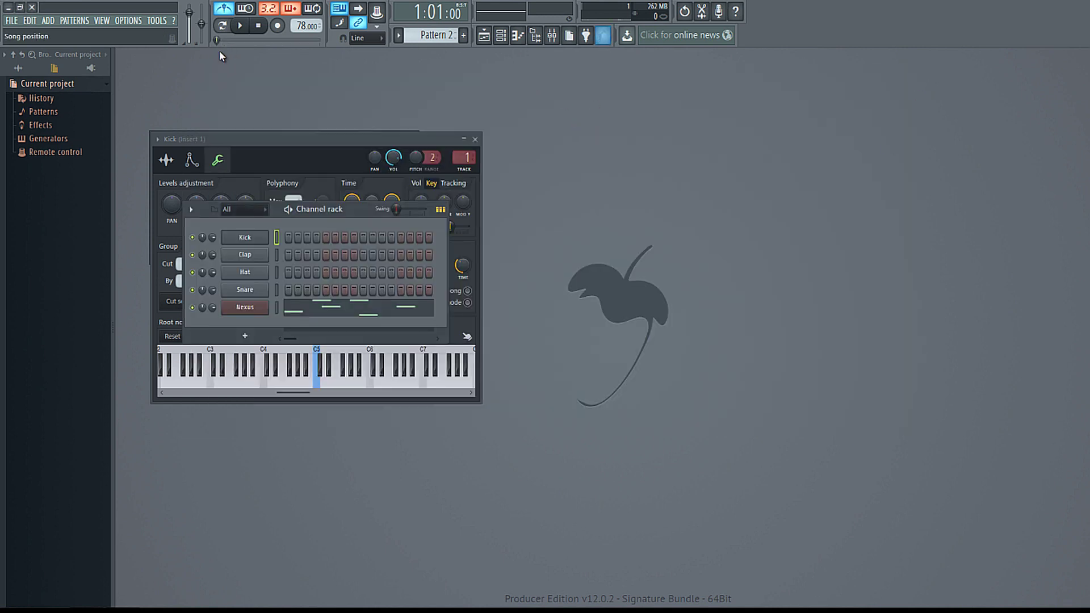
Enable the Akai MAX49 as an input device in the MIDI settings
left_click(128, 21)
left_click(139, 42)
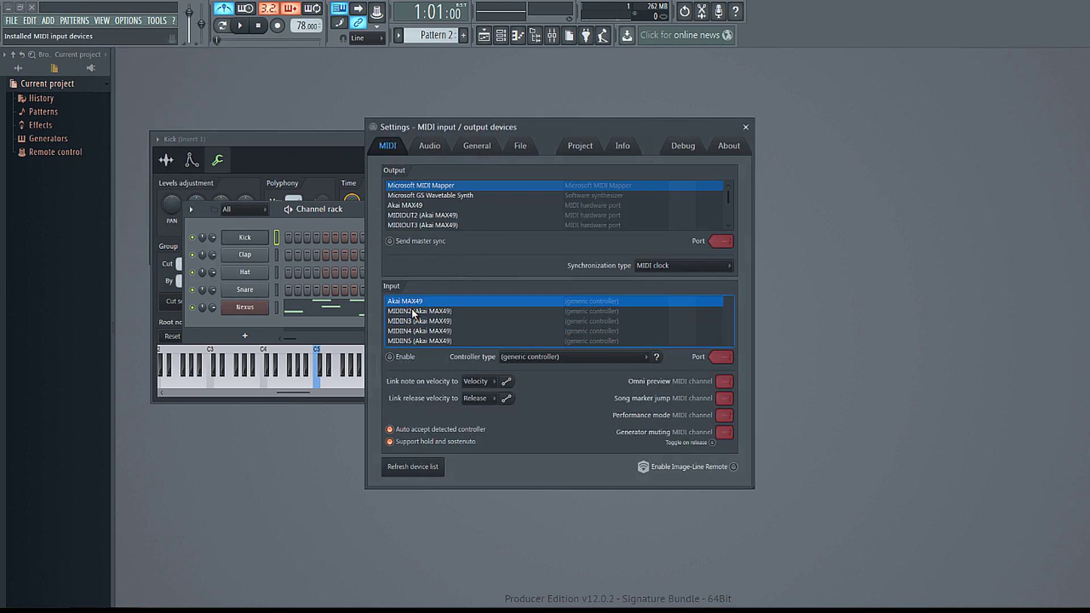
left_click(392, 357)
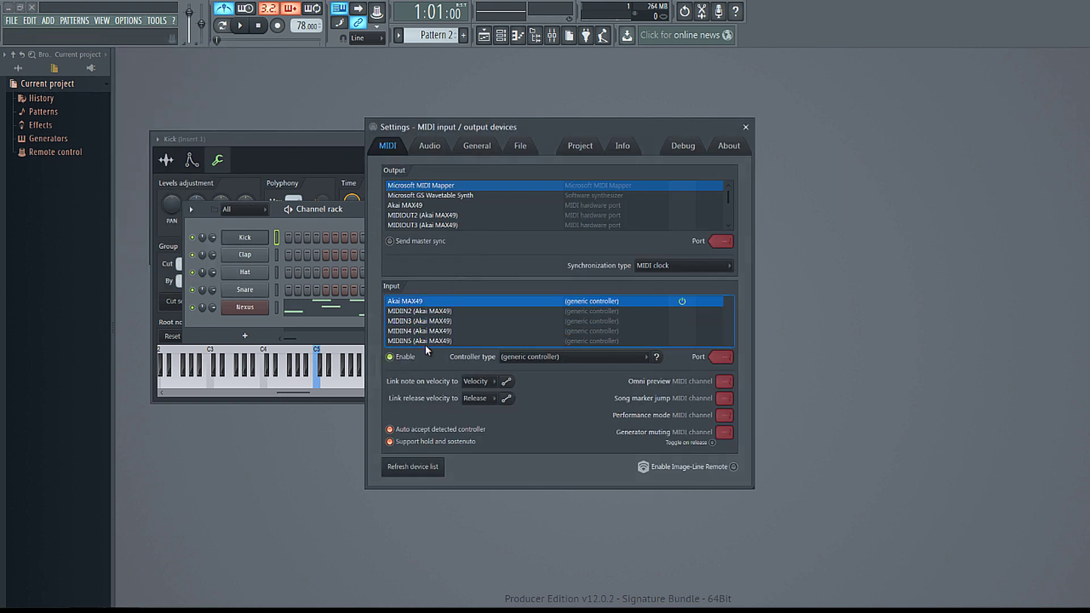
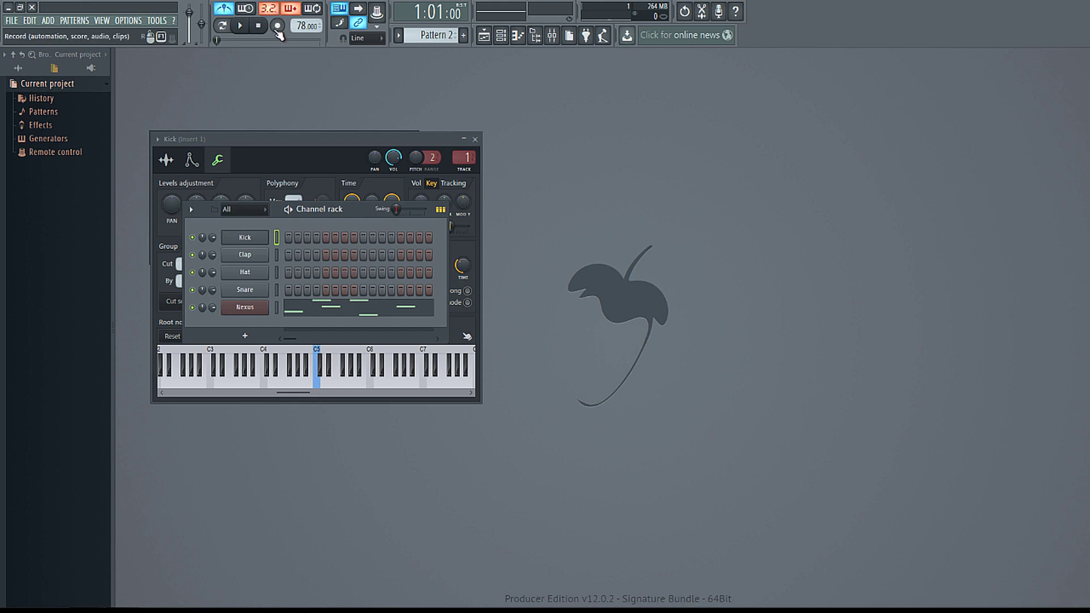
Arm recording and clear the Nexus channel's notes from Pattern 2
left_click(277, 26)
left_click(580, 404)
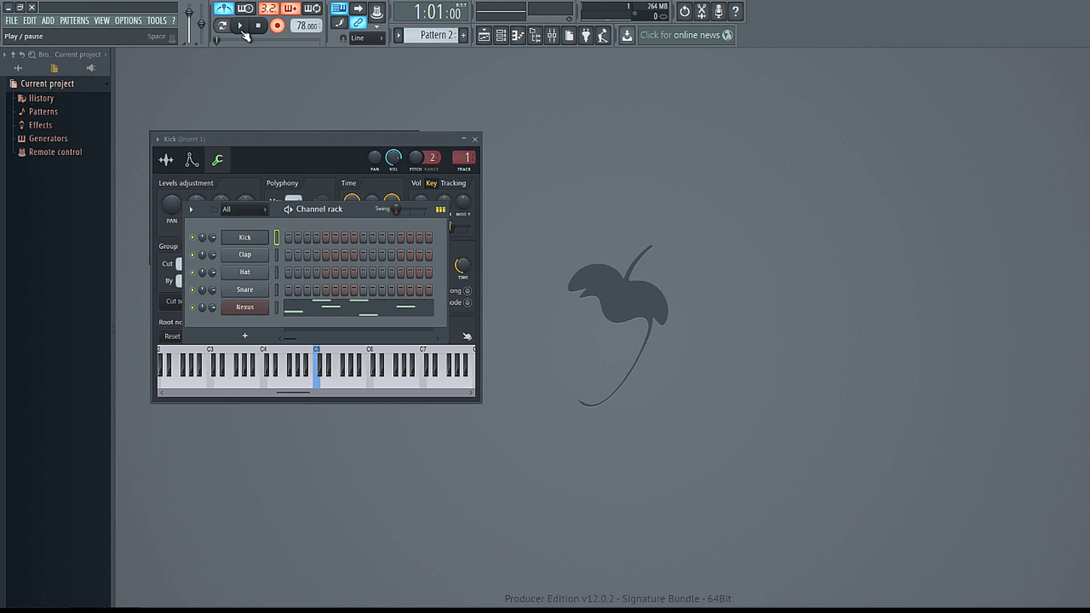
left_click(277, 307)
key("ctrl+z")
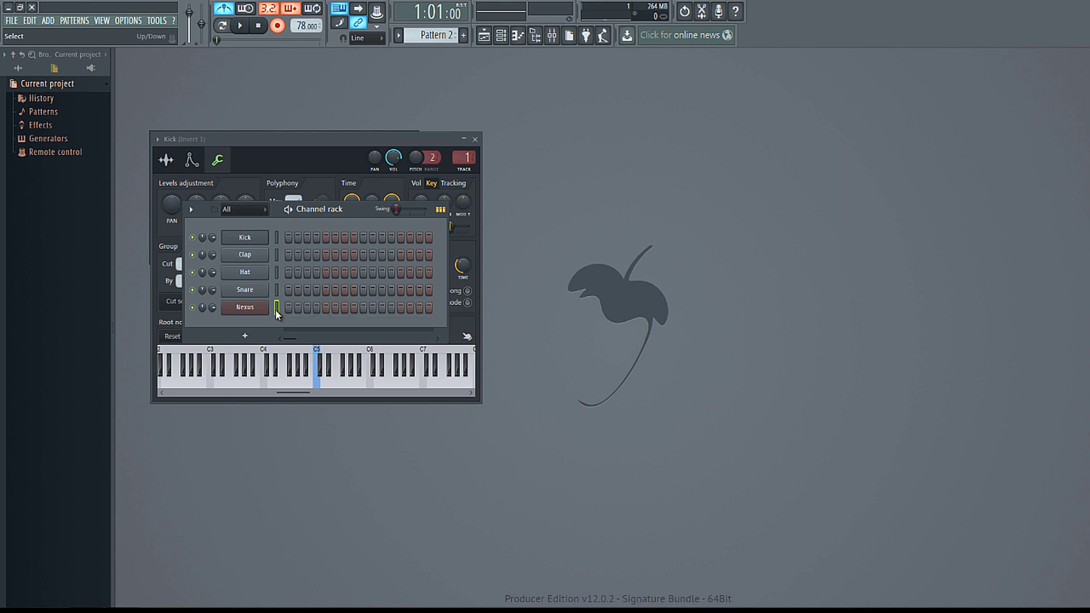
Record a short Nexus melody into Pattern 2 from the MIDI keyboard, disarm recording and play the pattern back
left_click(241, 33)
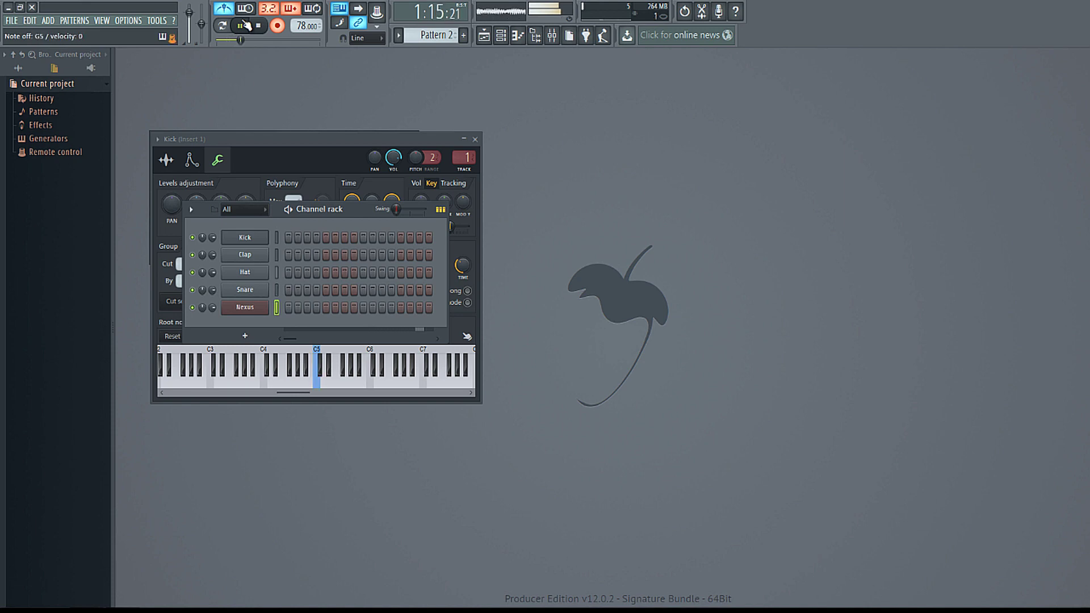
left_click(256, 26)
left_click(277, 25)
left_click(241, 27)
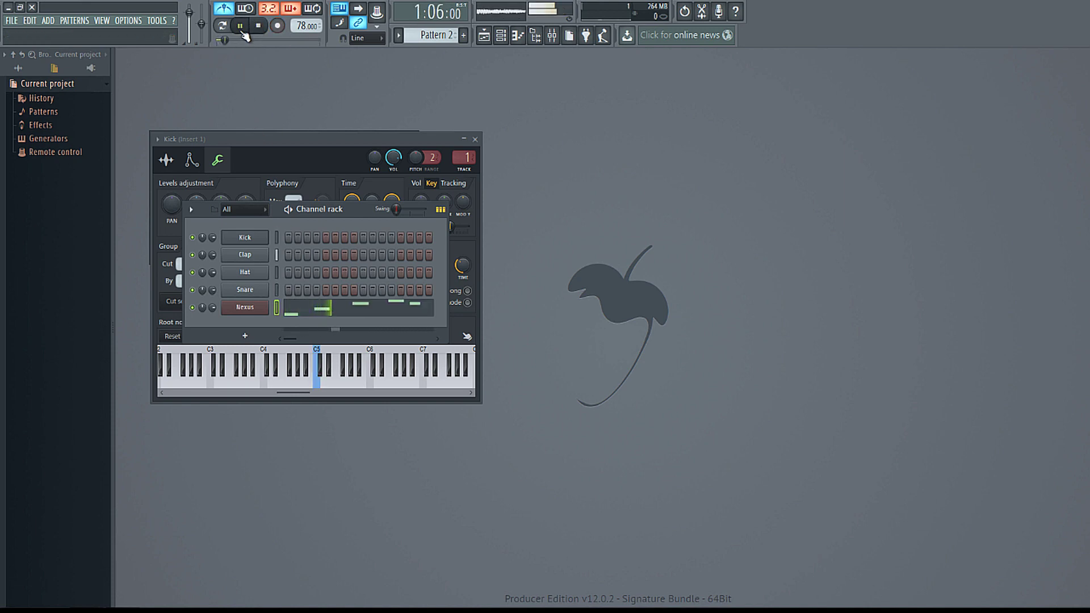
key("space")
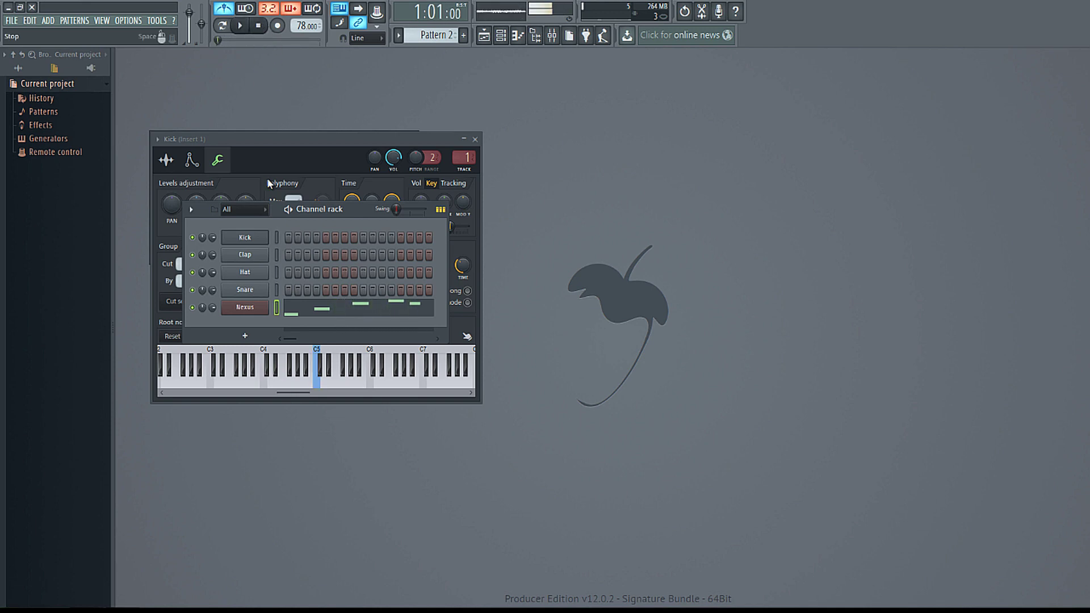
In the Nexus piano roll, delete and redraw the off-grid F5, G5, G#5 and G5 notes so they start on grid lines
left_click(334, 312)
left_click(335, 299)
left_click_drag(343, 290, 404, 296)
right_click(363, 298)
left_click(325, 299)
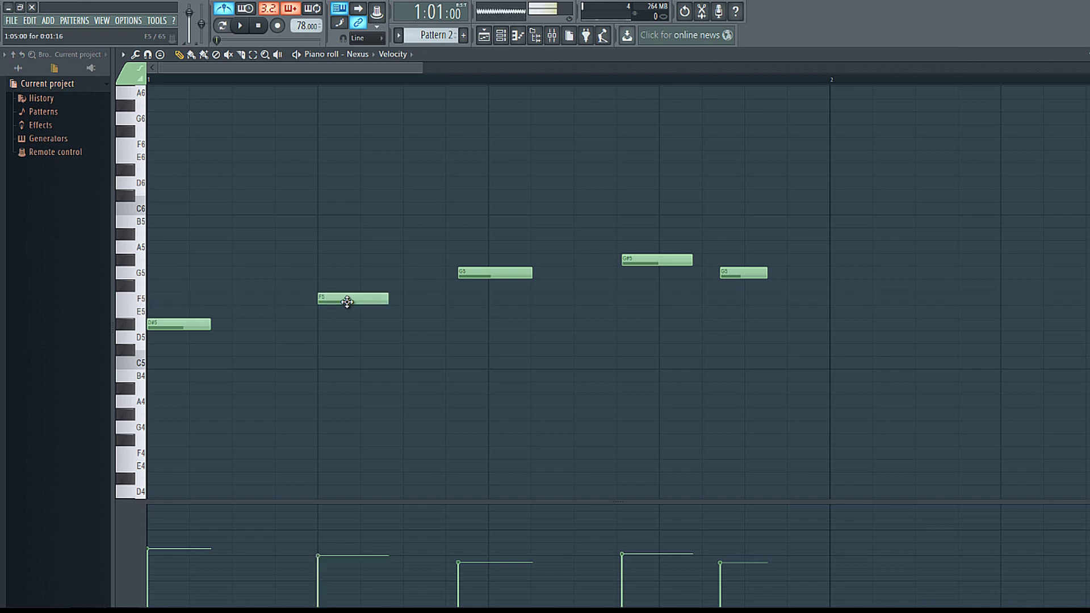
right_click(486, 272)
left_click(498, 273)
right_click(666, 258)
left_click(665, 260)
right_click(758, 273)
left_click(753, 272)
Compare the 1/4 beat and 1/2 step snap settings, placing and deleting a trial note, and leave snap at 1/2 step
left_click(362, 38)
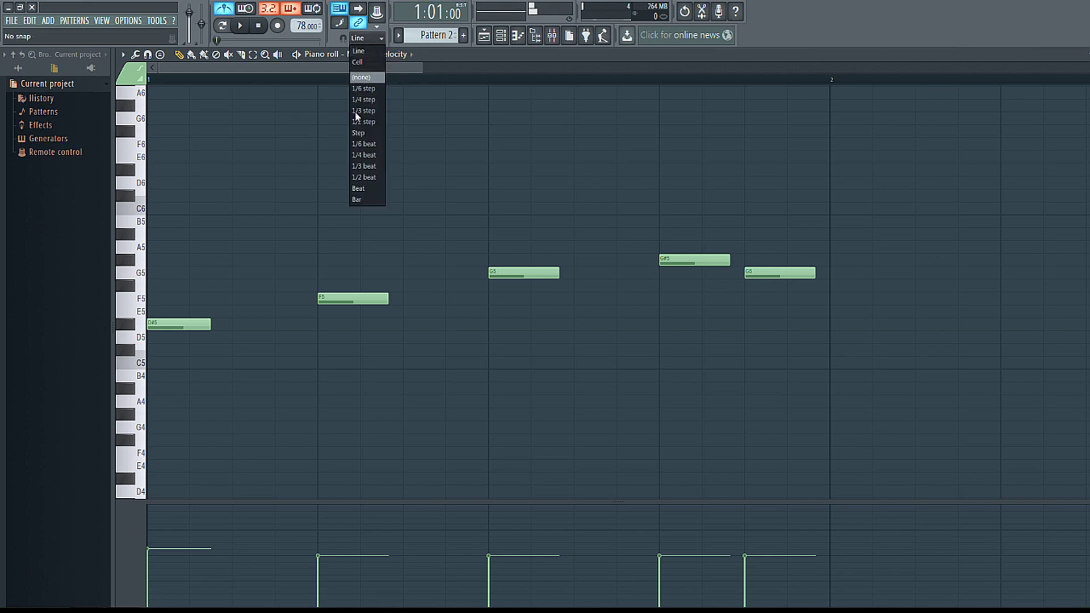
left_click(363, 162)
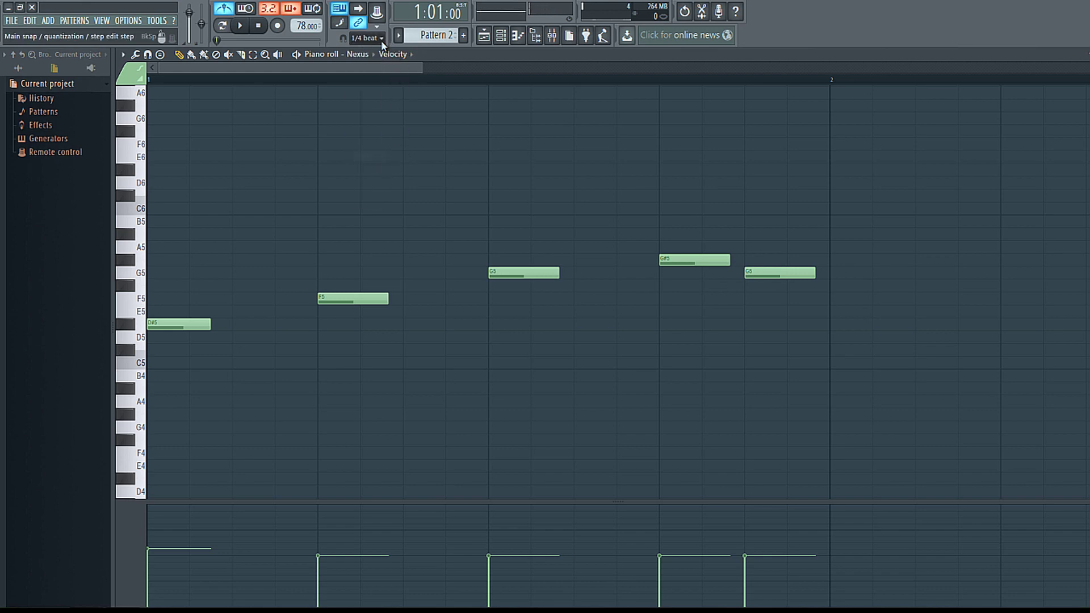
left_click(372, 37)
left_click(363, 122)
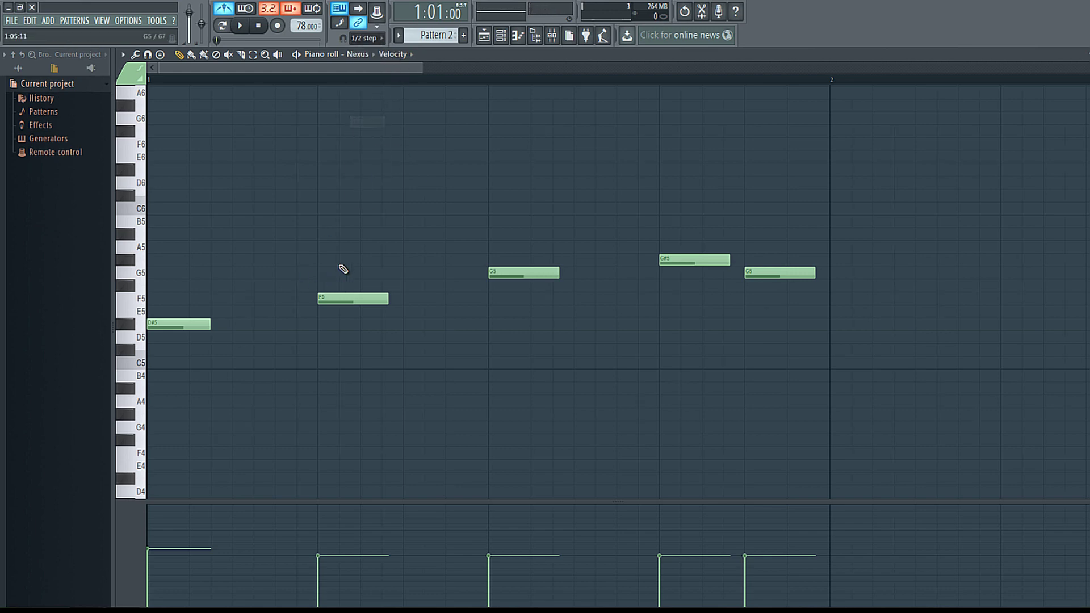
left_click(345, 281)
right_click(352, 281)
left_click(378, 38)
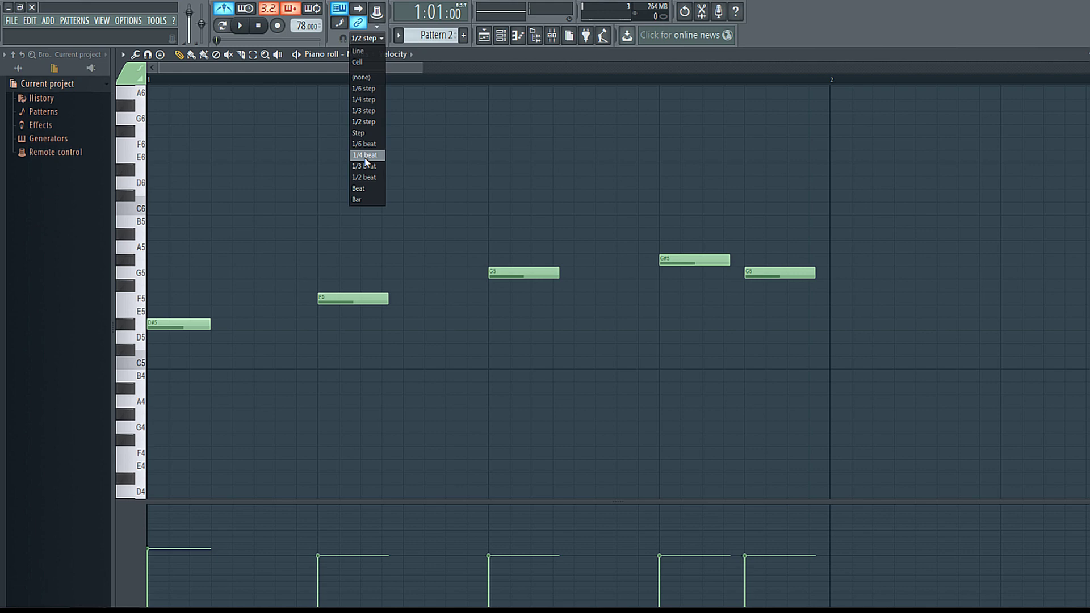
left_click(367, 155)
left_click(371, 39)
left_click(363, 122)
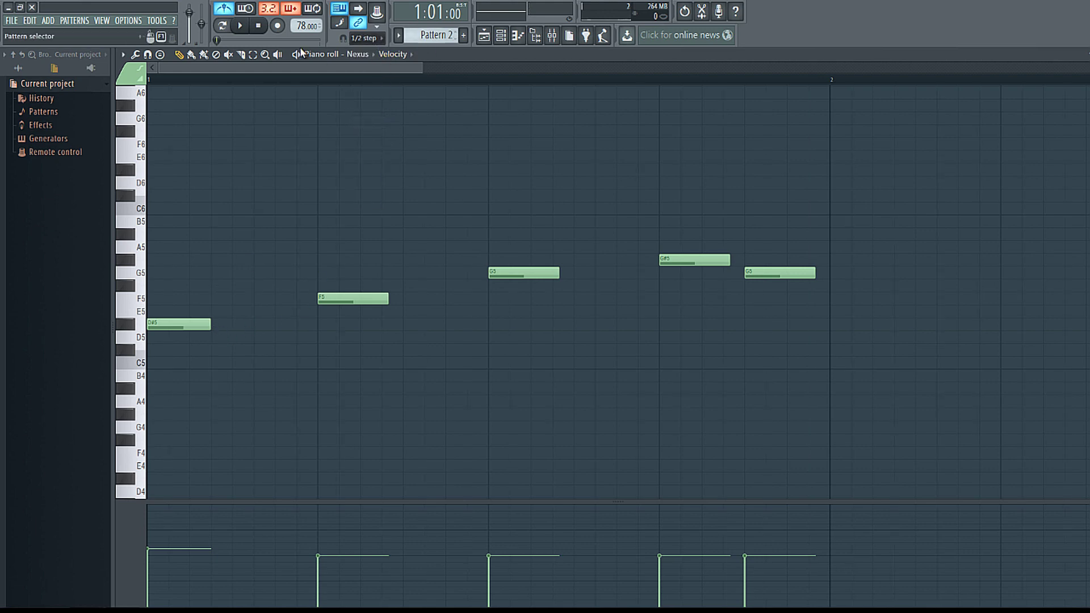
Shorten the first D#5 note to half a step and add three equal D#5 notes directly after it
left_click_drag(212, 325, 185, 331)
left_click(200, 325)
left_click(179, 325)
left_click(227, 325)
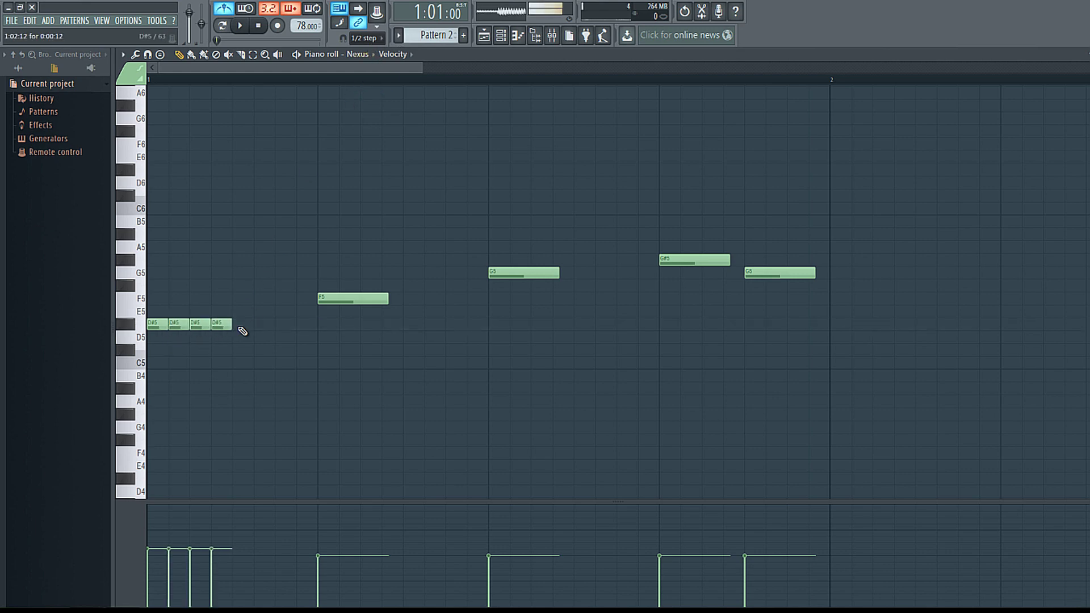
Set the snap to 1/4 beat and delete the three D#5 notes that follow the first one
left_click(359, 38)
left_click(366, 156)
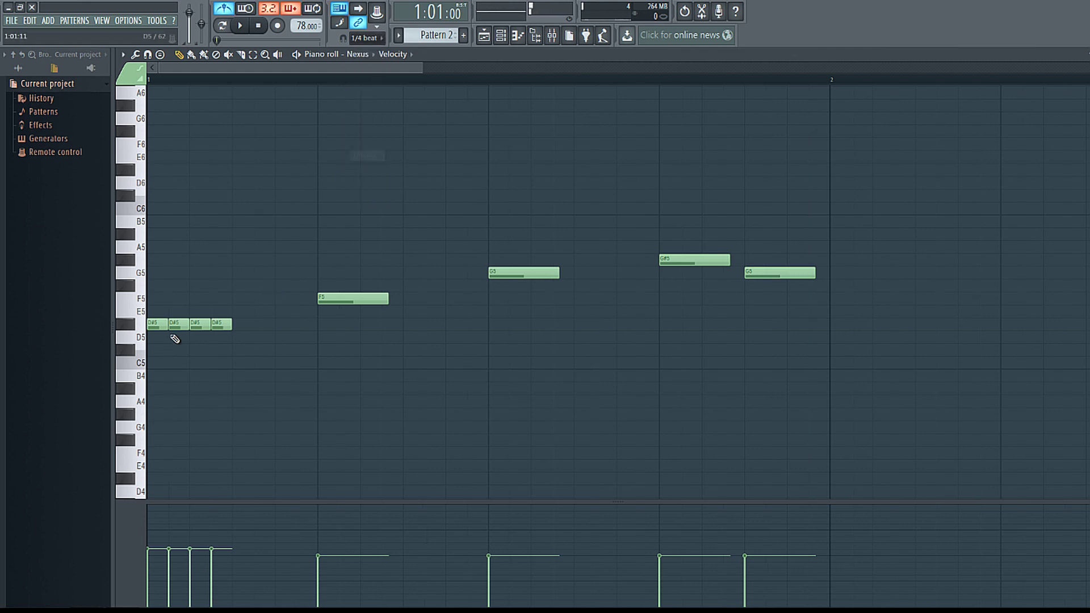
right_click(179, 324)
right_click(200, 324)
right_click(219, 325)
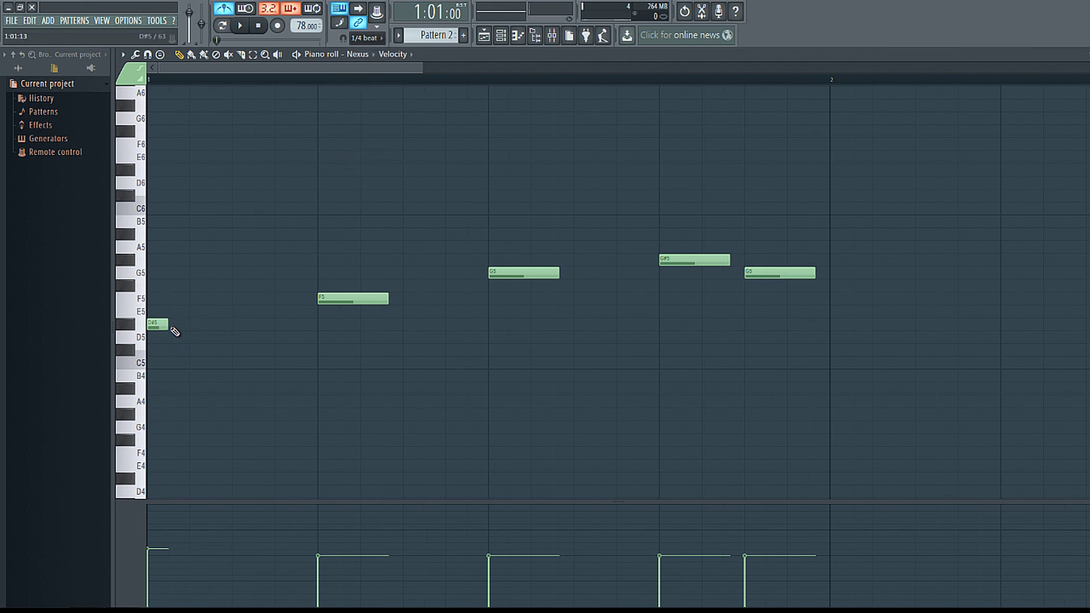
Try placing two more D#5 notes on the 1/4 beat grid and remove them
left_click(199, 325)
left_click(243, 325)
right_click(243, 325)
right_click(201, 326)
Delete all remaining Nexus notes from Pattern 2 and close the piano roll
right_click(155, 327)
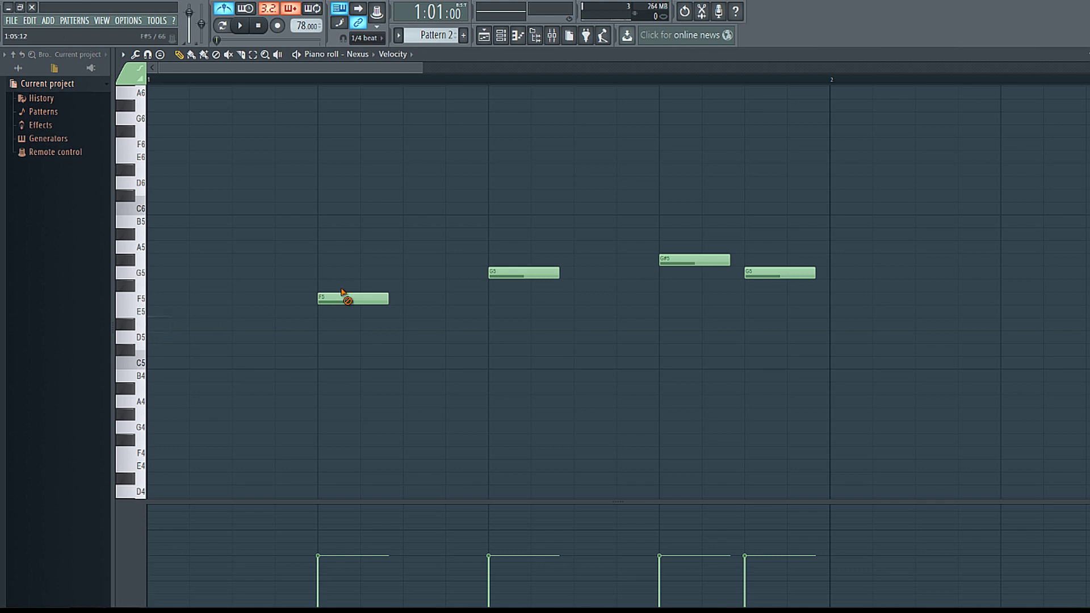
right_click(342, 299)
right_click(525, 274)
right_click(693, 260)
right_click(774, 273)
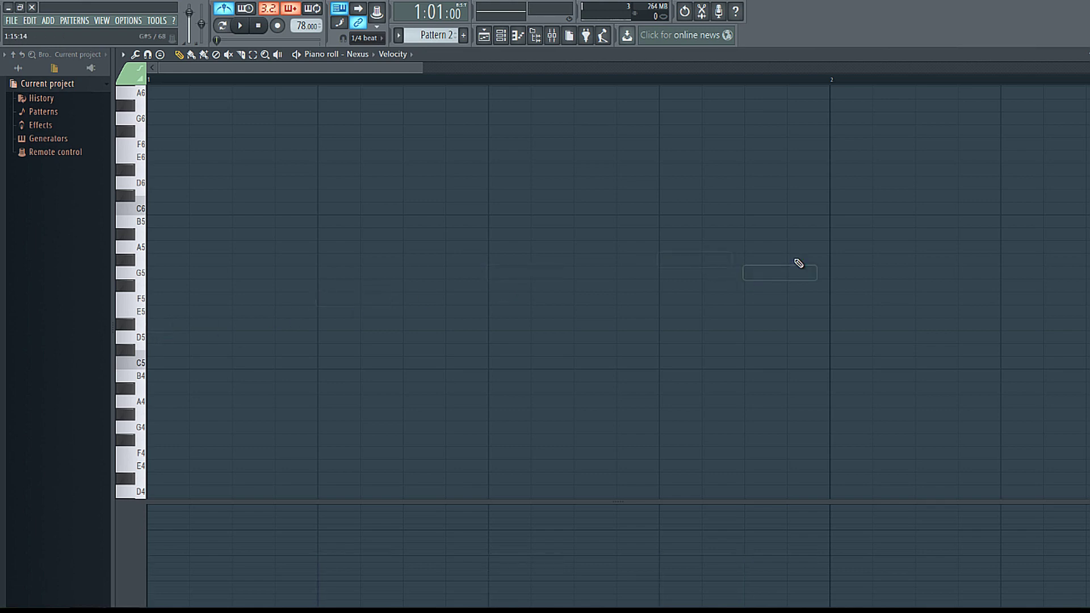
key("Escape")
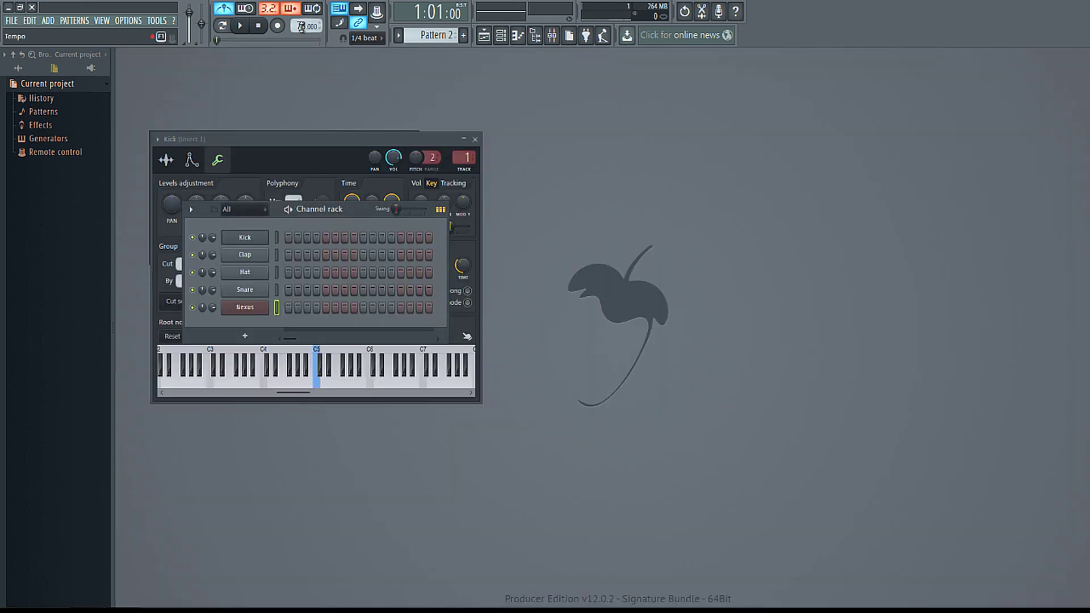
In Pattern 1, reset the Kick's volume and panning, place Hat hits on steps 3, 7, 11 and 15, and close the Kick settings
scroll(423, 36, "up", 1)
left_click(307, 272)
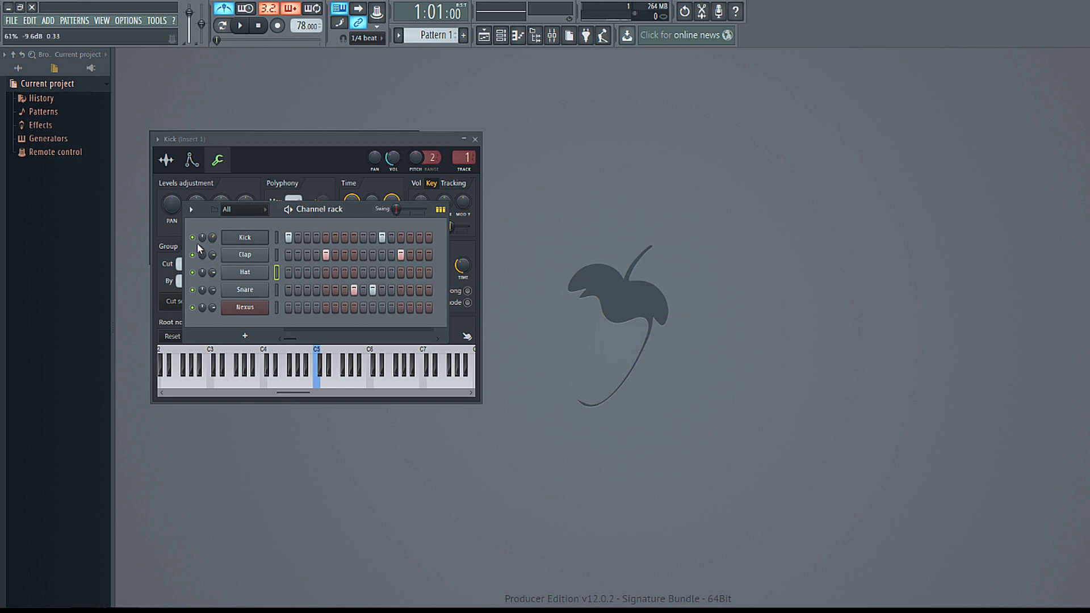
right_click(215, 240)
left_click(223, 247)
right_click(208, 242)
left_click(223, 248)
left_click(383, 274)
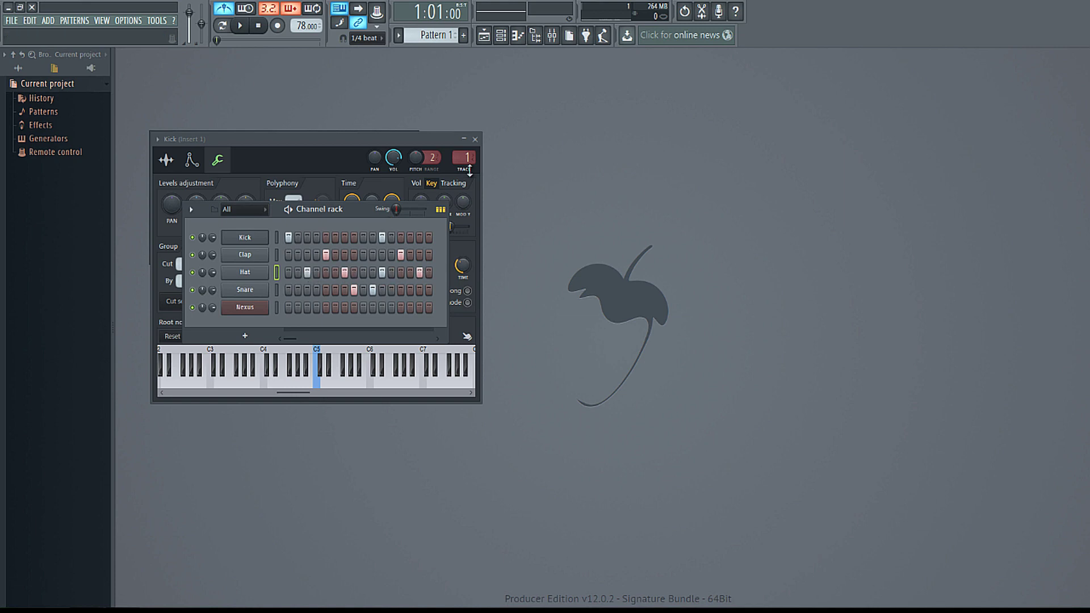
left_click(476, 140)
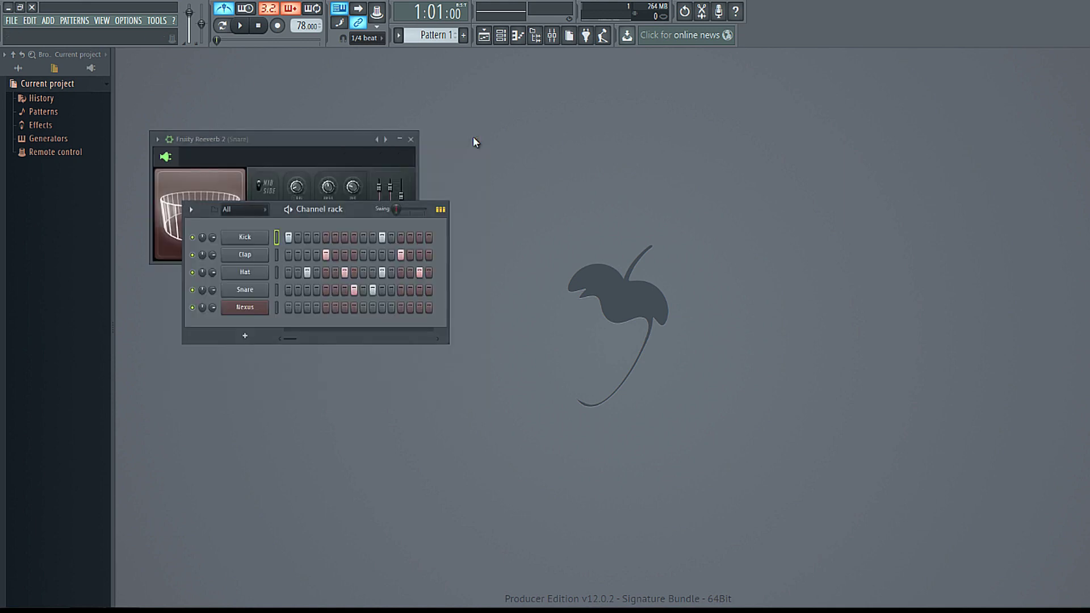
Play Pattern 1 with different swing amounts, reset the swing and stop playback
left_click_drag(401, 211, 447, 223)
left_click(246, 27)
left_click_drag(416, 211, 421, 212)
scroll(420, 212, "up", 3)
right_click(420, 212)
left_click(437, 370)
key("space")
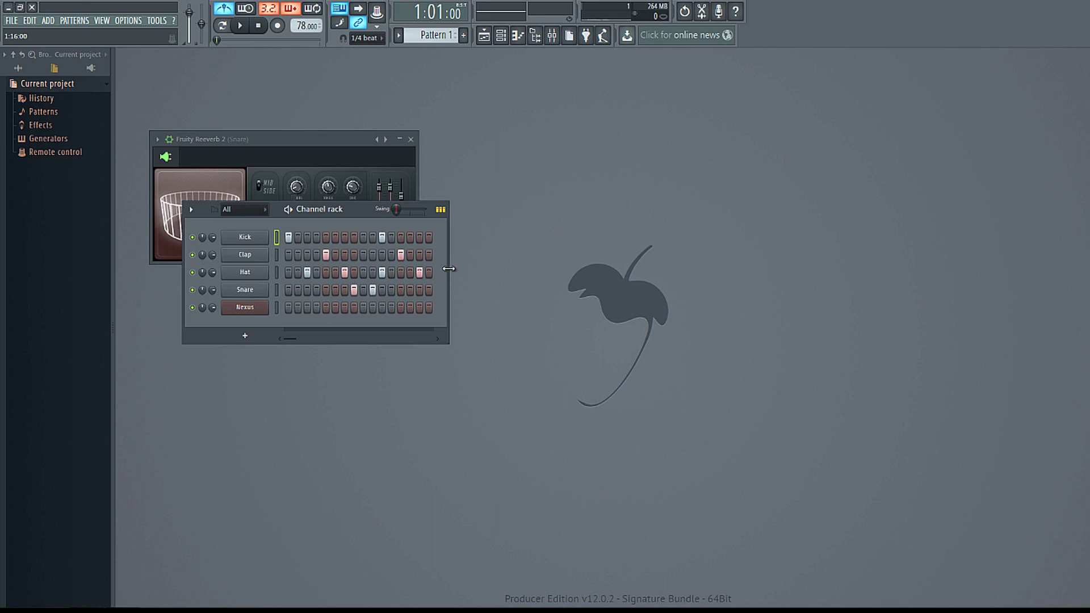
Widen the channel rack and extend Pattern 1 with Kick hits on steps 17 and 29 and Clap hits on steps 21, 25 and 33
left_click_drag(448, 269, 639, 256)
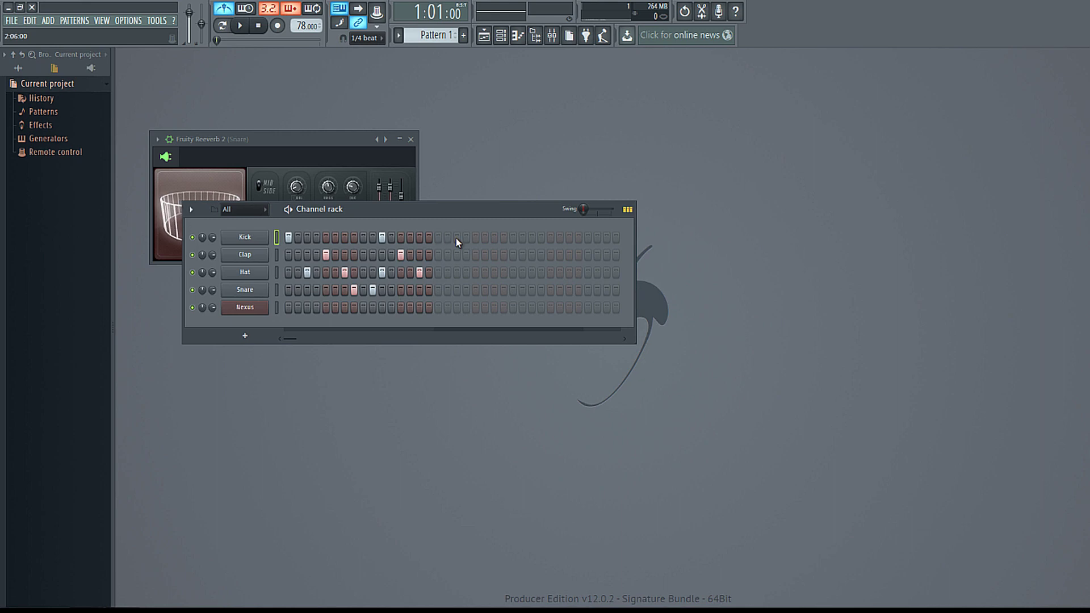
left_click(438, 238)
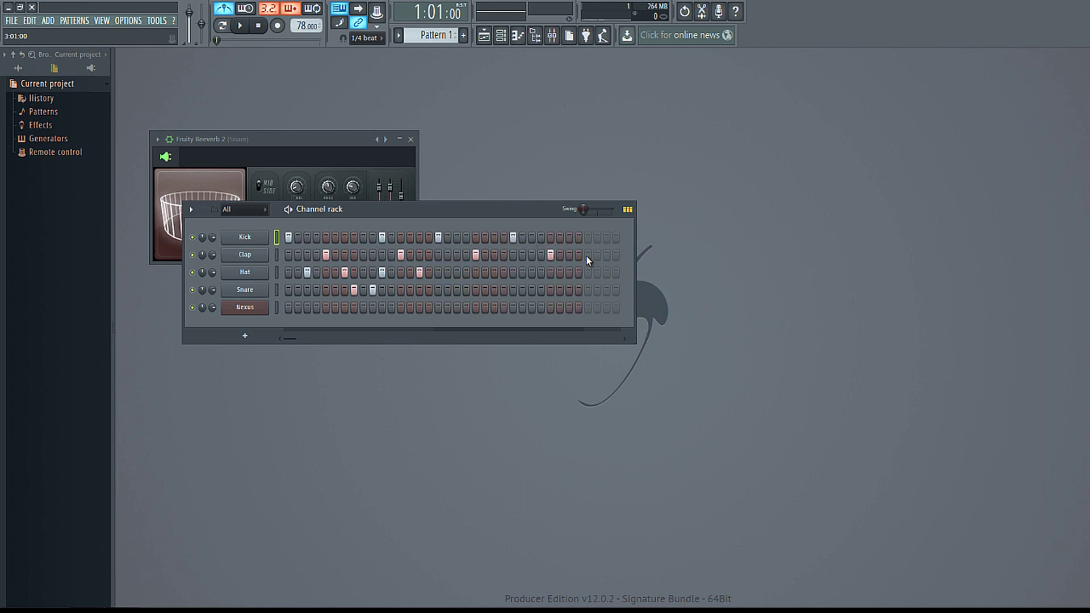
left_click(550, 255)
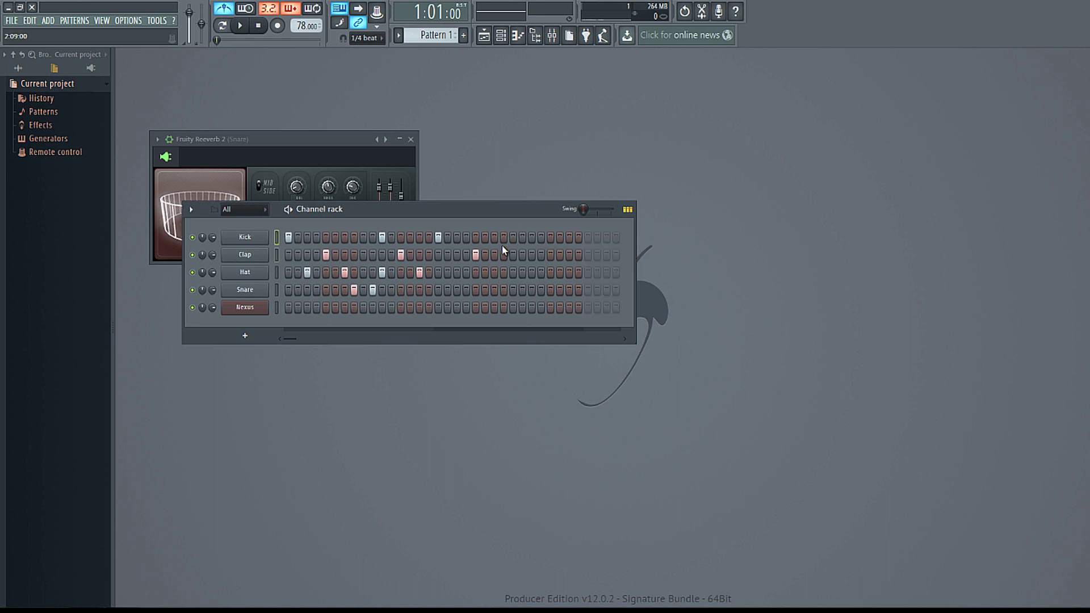
left_click(475, 255)
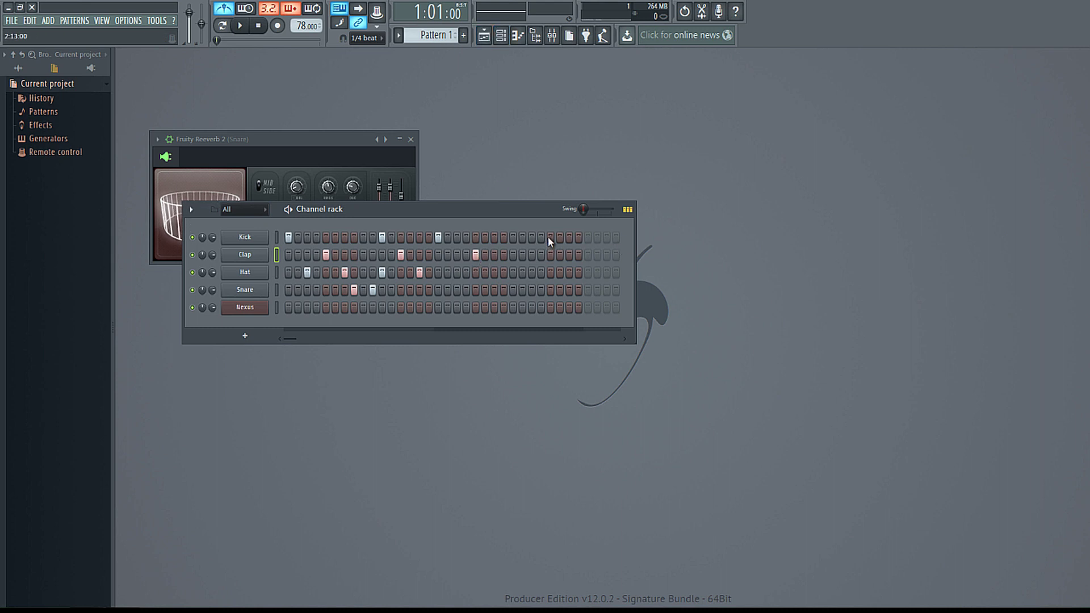
left_click(590, 256)
left_click(514, 255)
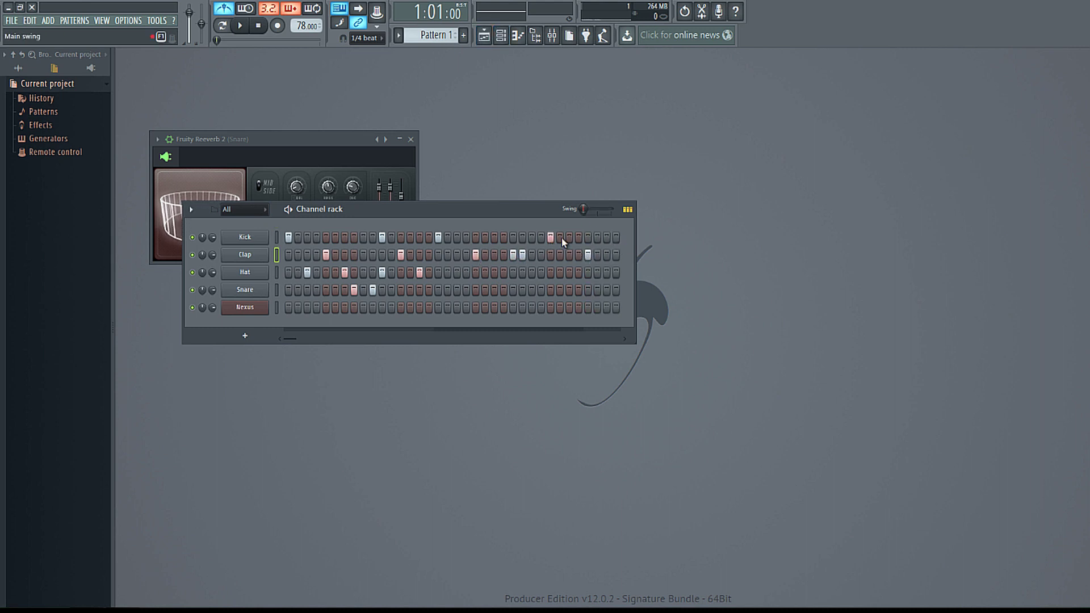
In the playlist, remove the surplus Pattern 1 clips from Track 1 and place a Pattern 1 clip at bar 3
left_click(482, 41)
right_click(250, 97)
right_click(287, 103)
right_click(293, 113)
left_click(258, 105)
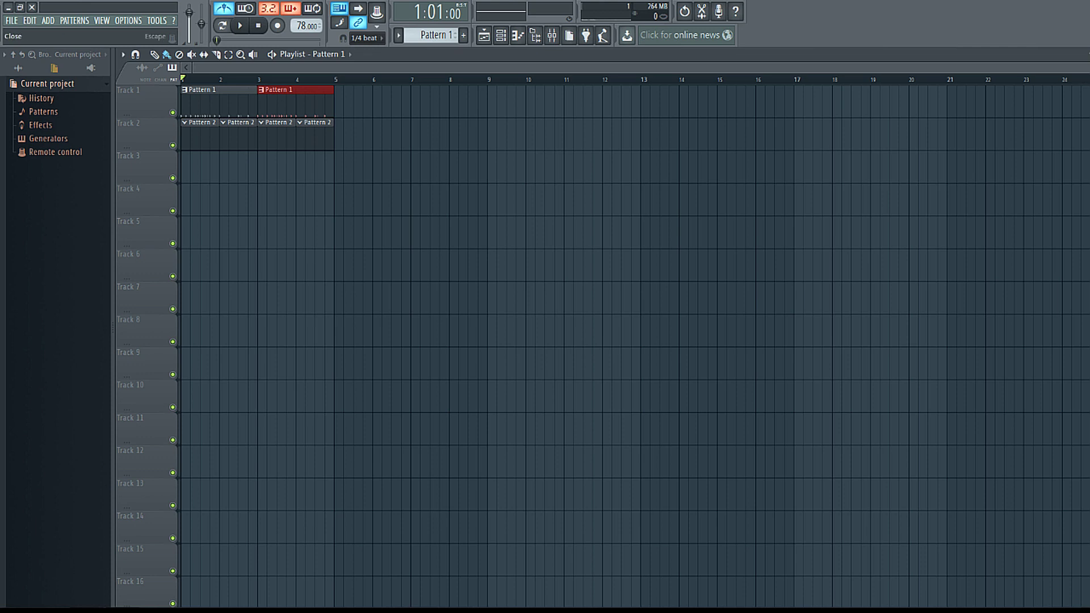
left_click(1085, 54)
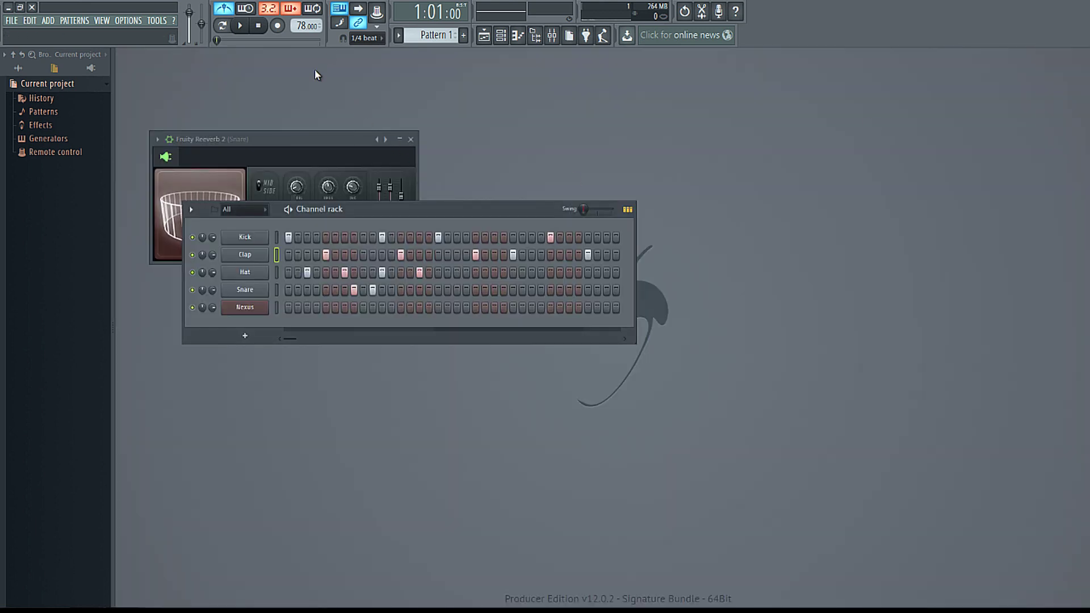
Close the Fruity Reeverb 2 window and choose 1/4 beat as the main snap
left_click(410, 139)
left_click(362, 39)
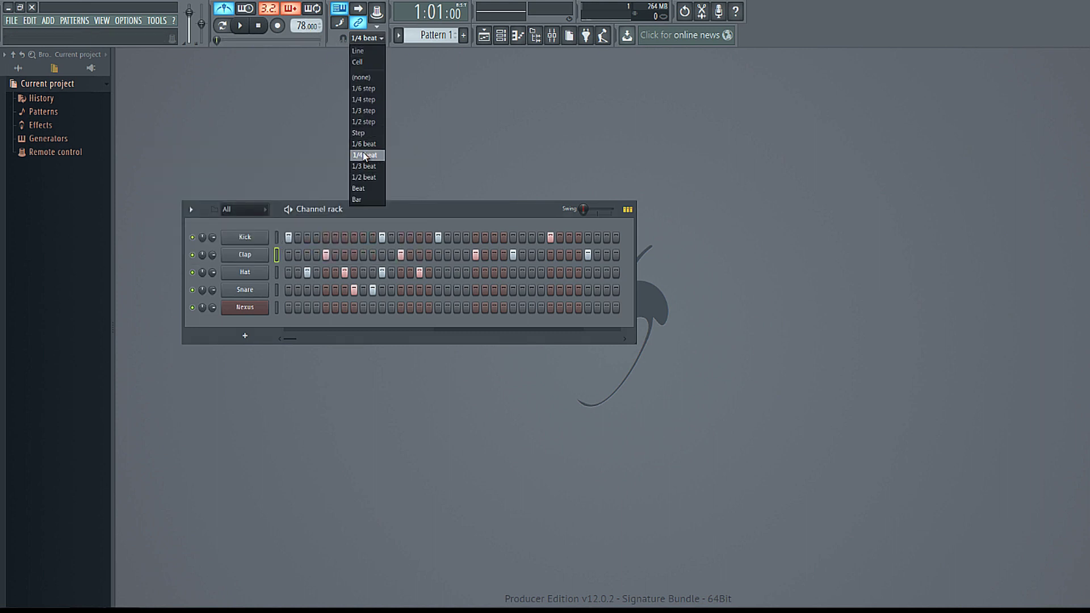
left_click(408, 161)
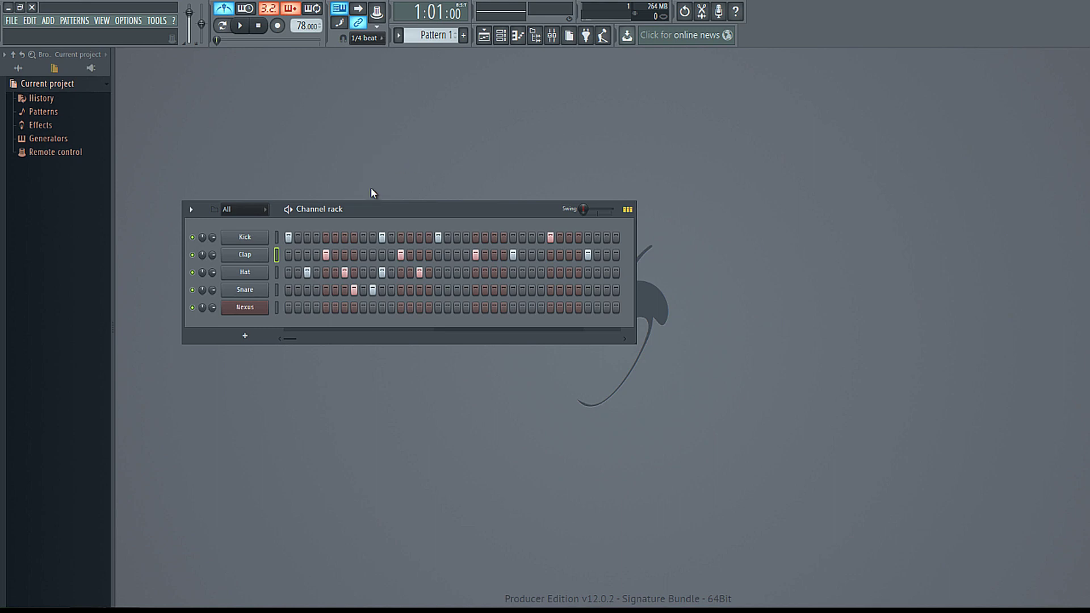
left_click(374, 39)
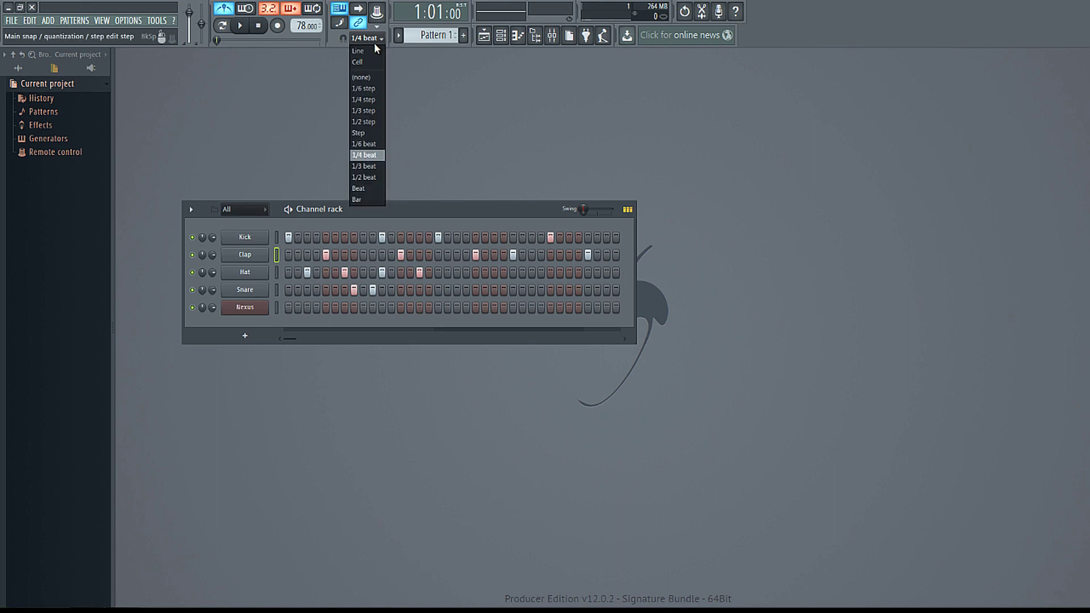
left_click(381, 154)
Open the Kick's piano roll and view its quantizer, closing the dialog without applying it
right_click(263, 240)
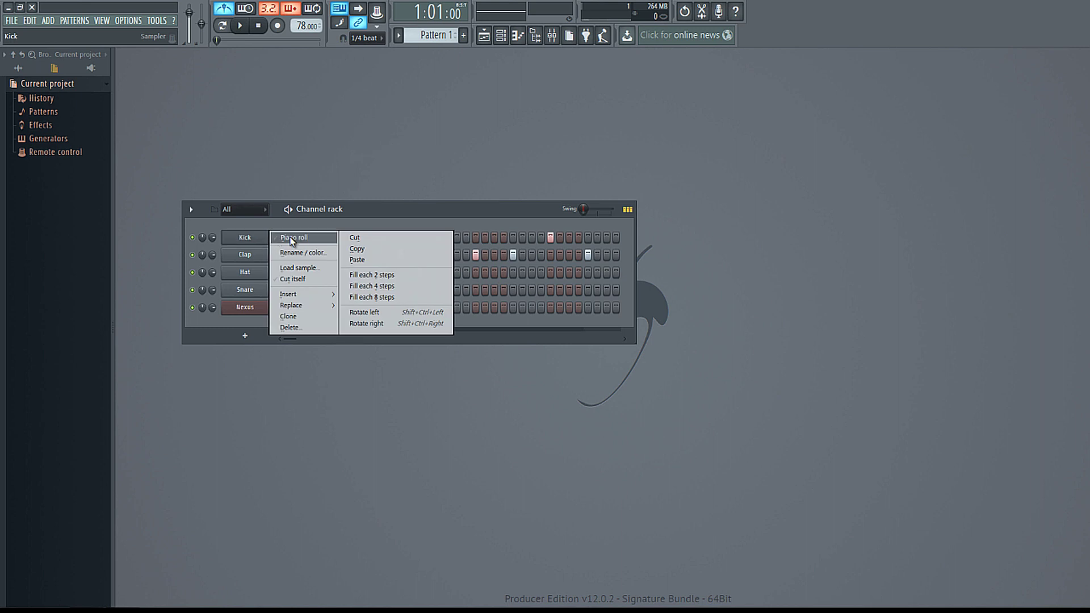
left_click(292, 239)
key("alt+q")
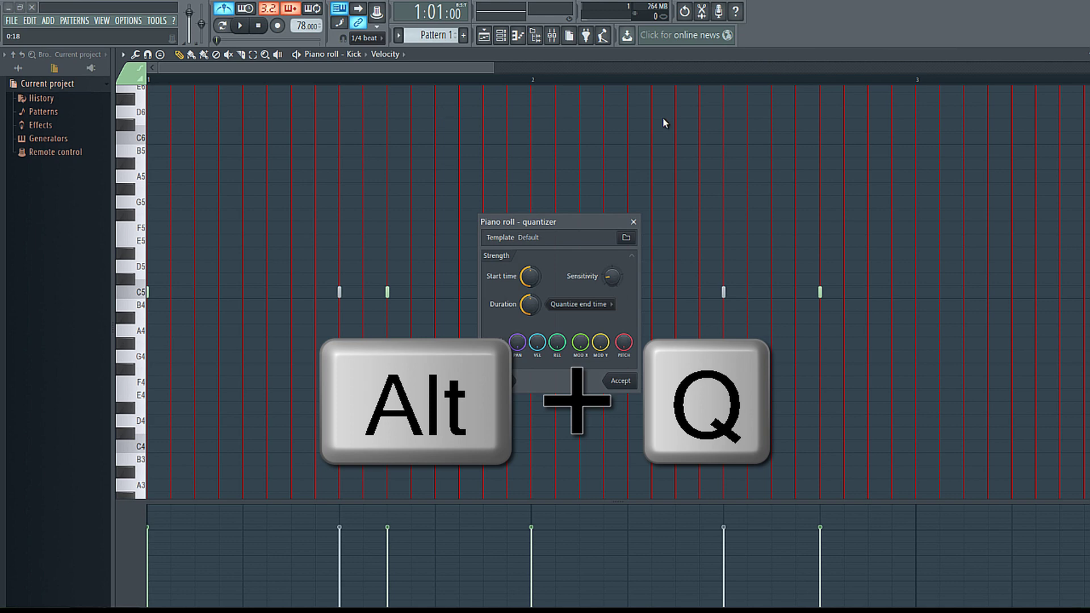
left_click(633, 221)
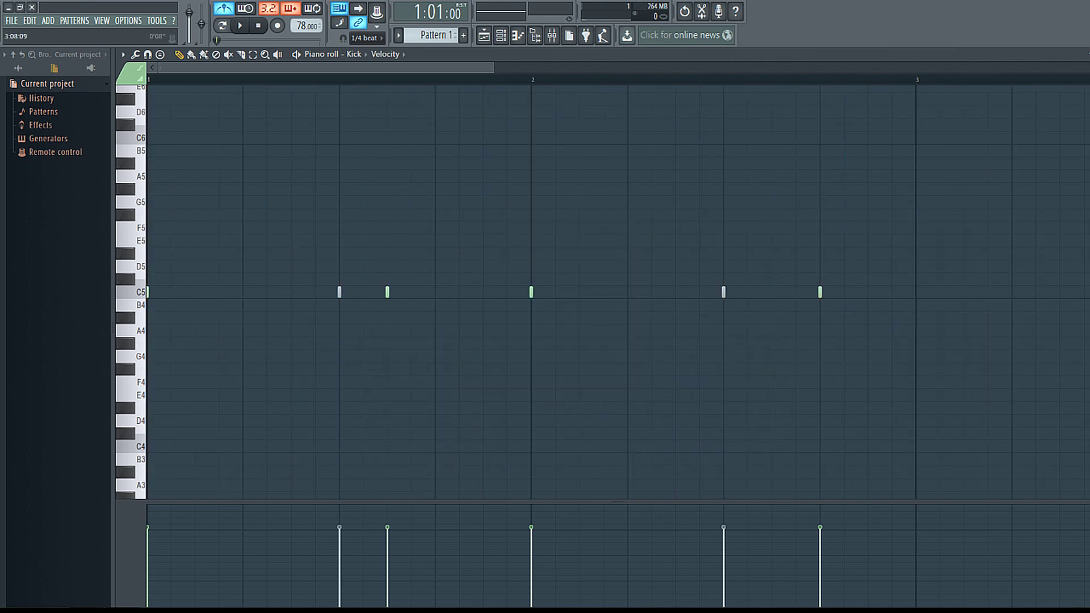
Vary the Kick notes' velocities and pan the second to fifth notes alternately left and right, starting with about 86% left
mouse_move(167, 555)
left_mouse_down()
mouse_move(162, 597)
mouse_move(175, 573)
mouse_move(260, 559)
mouse_move(545, 555)
mouse_move(541, 567)
mouse_move(734, 557)
mouse_move(773, 519)
mouse_move(812, 569)
left_mouse_up()
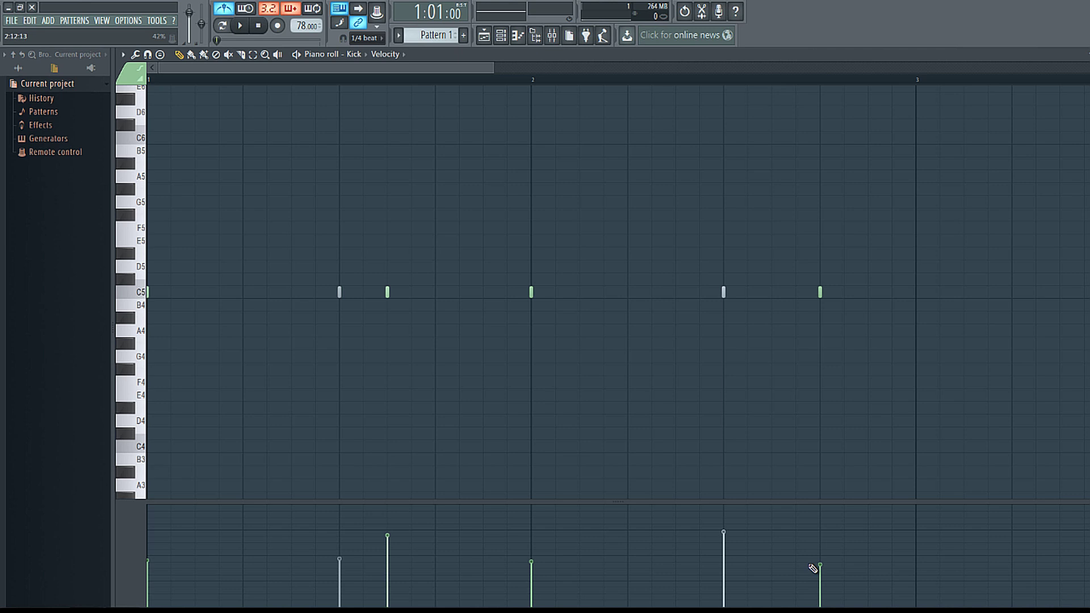
left_click(117, 530)
left_click(133, 531)
left_click(346, 588)
left_click_drag(348, 589, 348, 600)
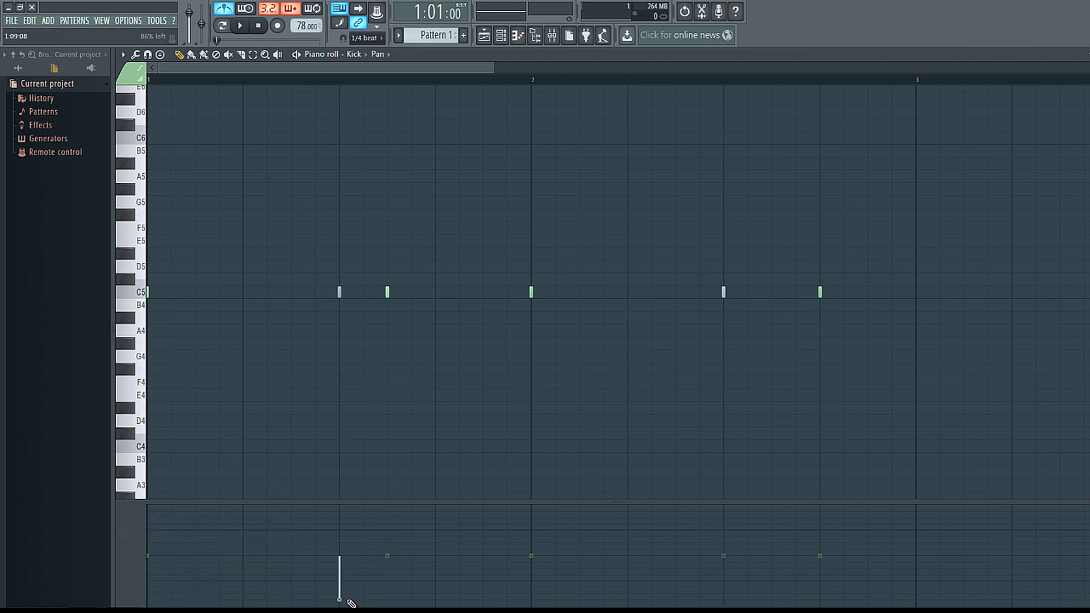
left_click(413, 511)
left_click(531, 587)
left_click(732, 520)
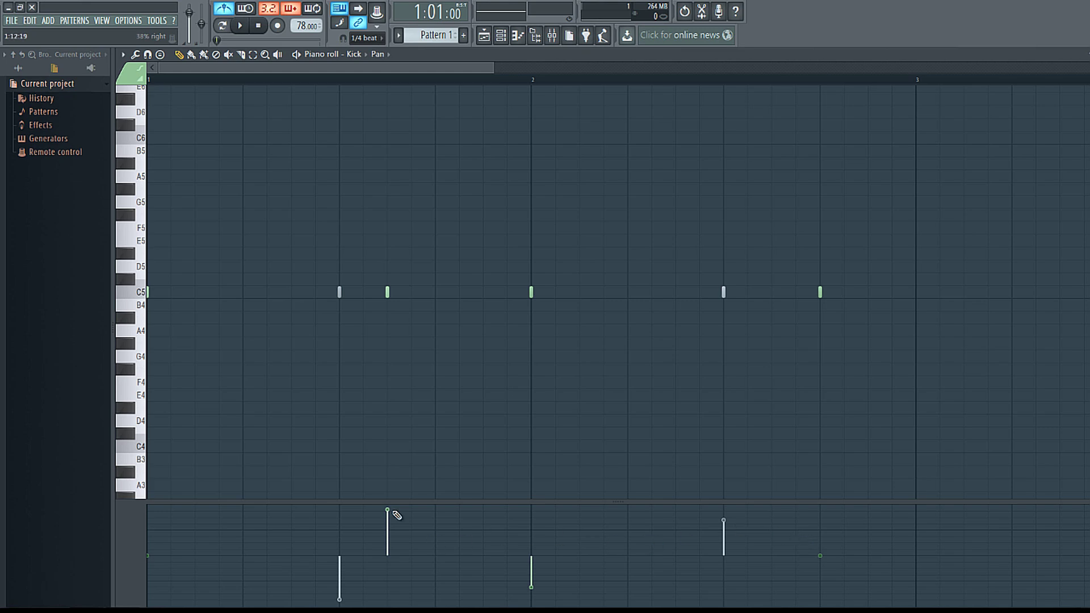
Add four evenly spaced C5 Kick notes from beat 2 of bar 1 and pan them progressively from right to left
left_click(249, 292)
left_click(297, 278)
left_click(321, 292)
right_click(297, 279)
left_click(297, 292)
left_click(269, 291)
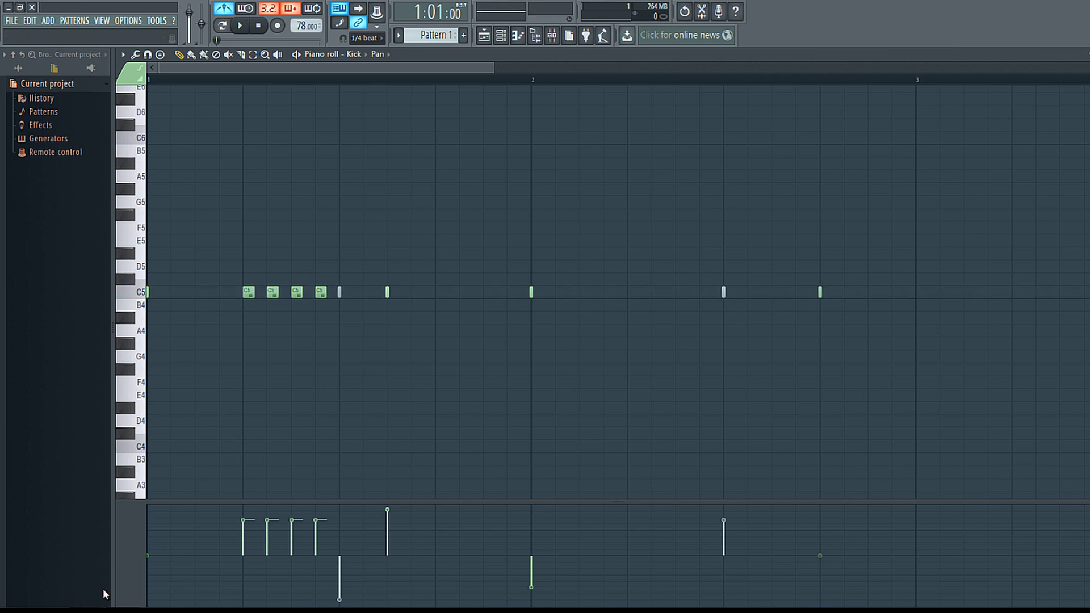
left_click(244, 510)
mouse_move(246, 513)
left_mouse_down()
mouse_move(307, 596)
mouse_move(276, 532)
mouse_move(299, 550)
mouse_move(292, 564)
mouse_move(303, 593)
left_mouse_up()
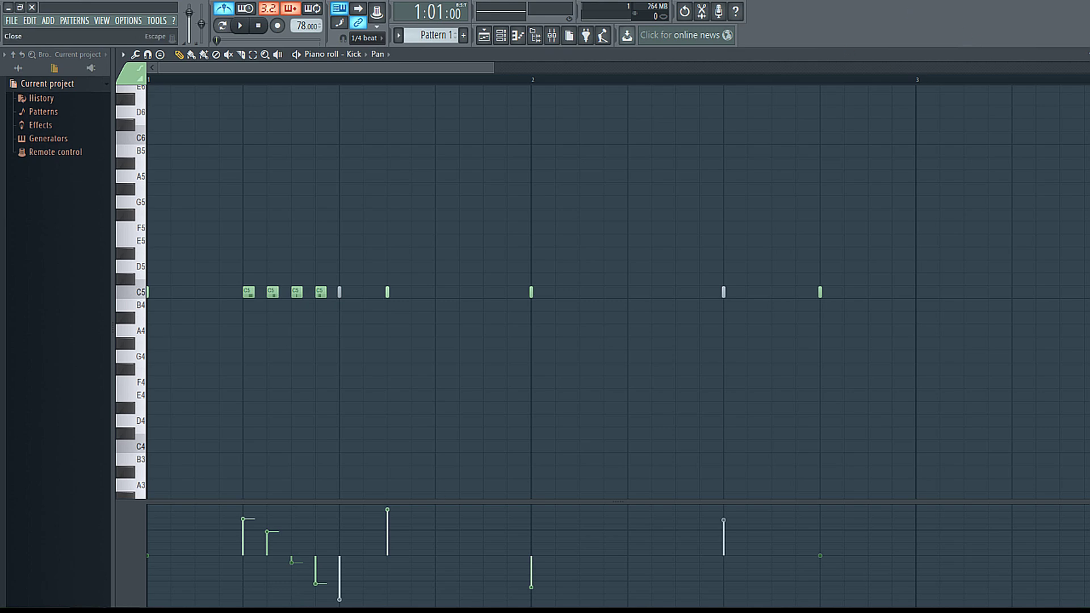
Show the channel rack in place of the piano roll and list all content in the browser
left_click(501, 35)
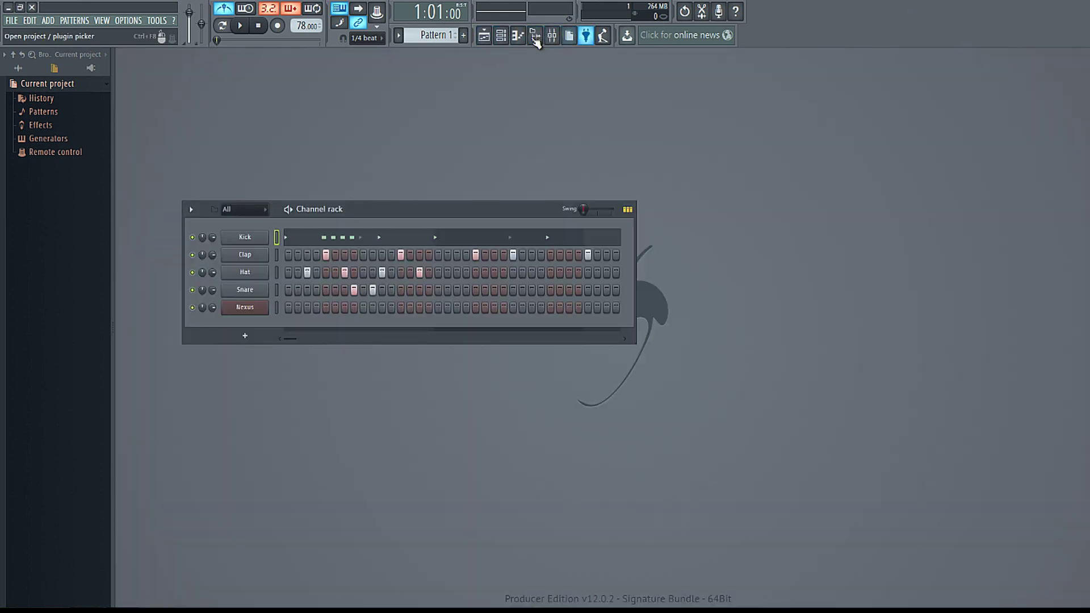
left_click(19, 67)
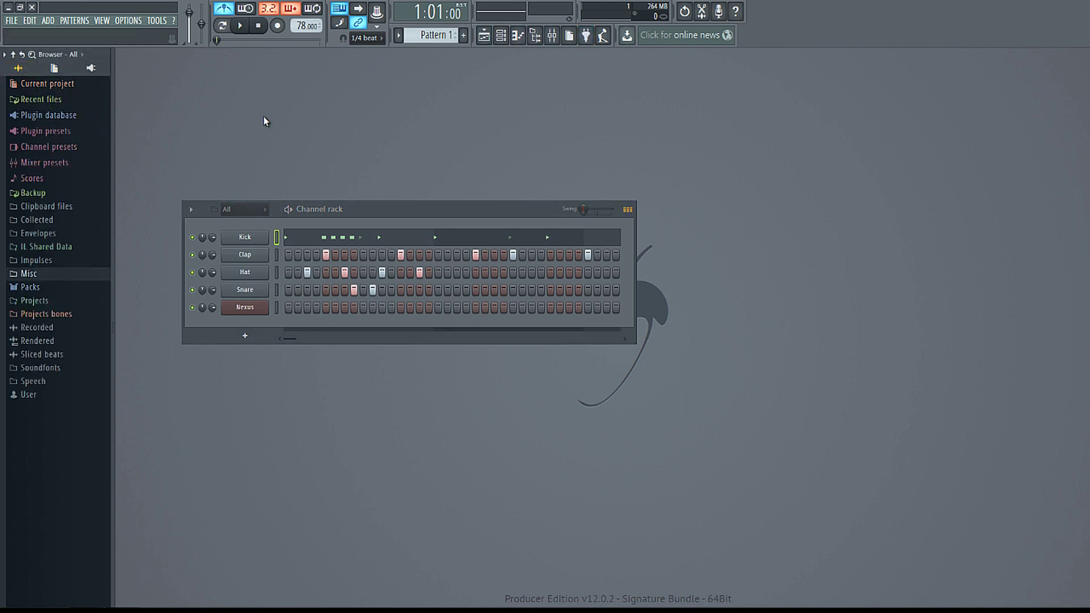
left_click(29, 21)
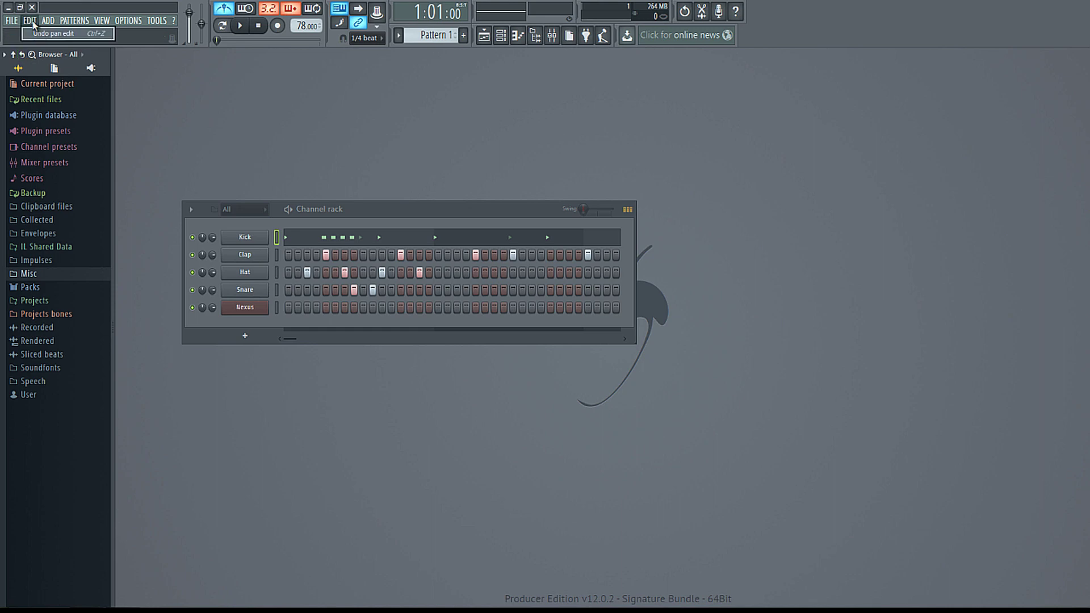
Add a Patcher effect to the Snare mixer track, close its window and select the Insert 1 track
left_click(48, 21)
mouse_move(59, 44)
left_click(295, 86)
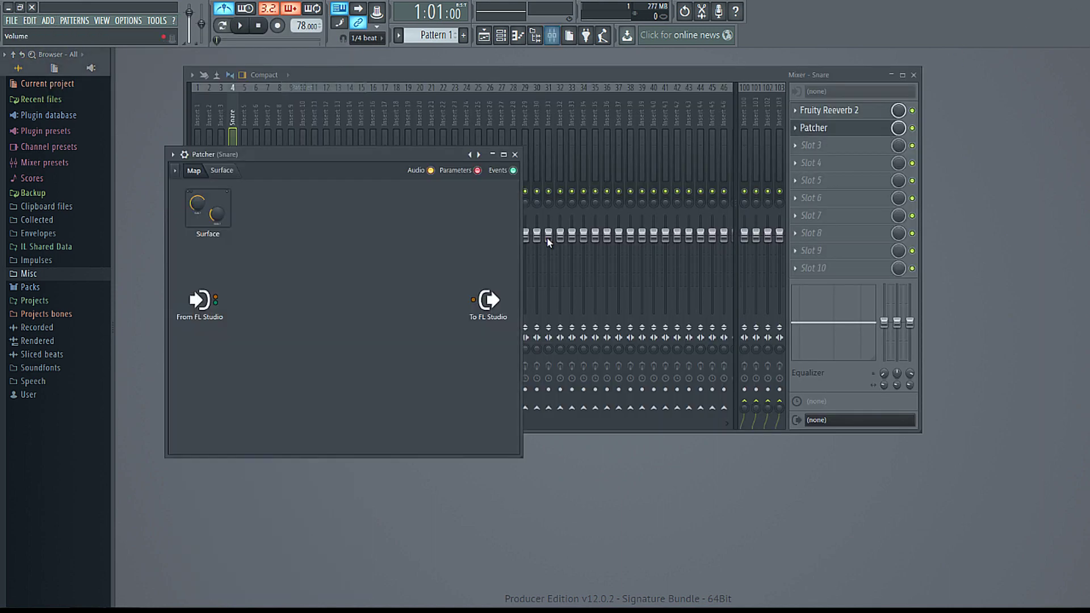
left_click(514, 167)
left_click(198, 159)
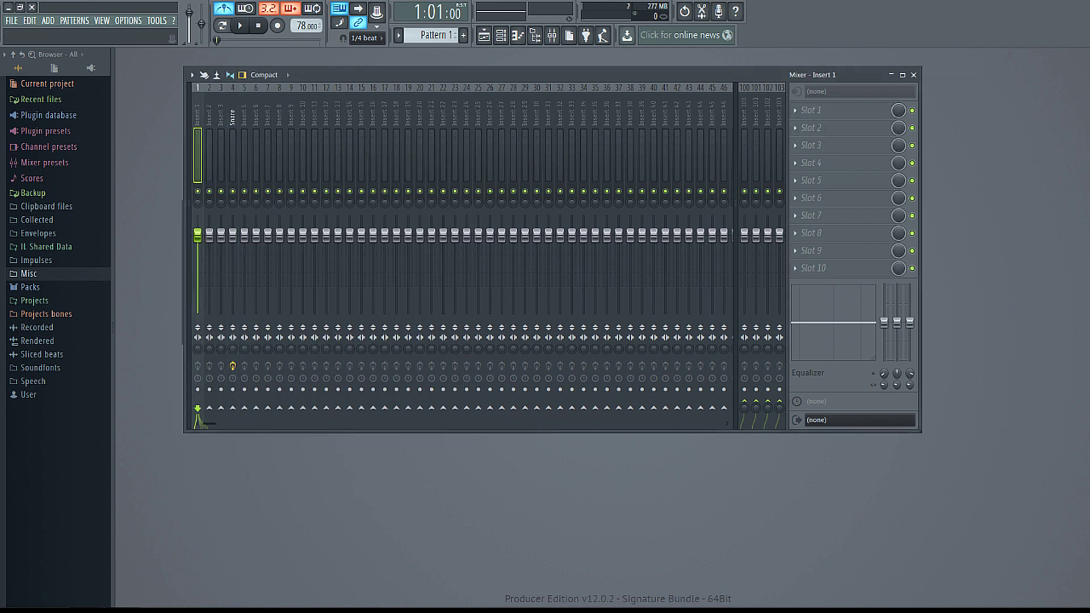